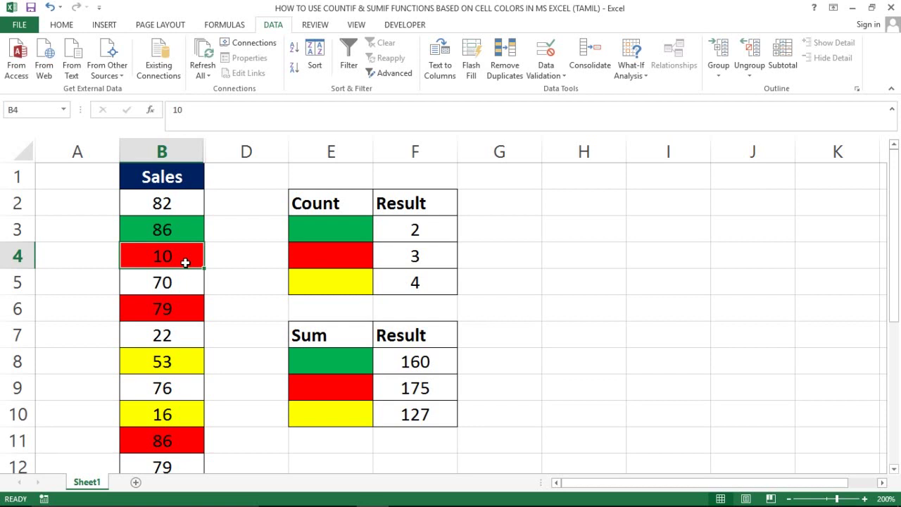
Inspect the red count formula and the Sales values down to row 20
click(274, 256)
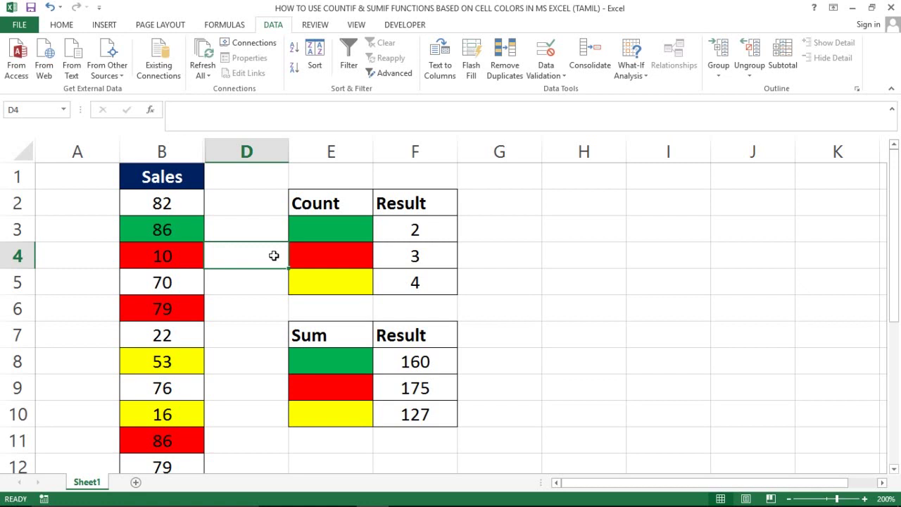
click(442, 253)
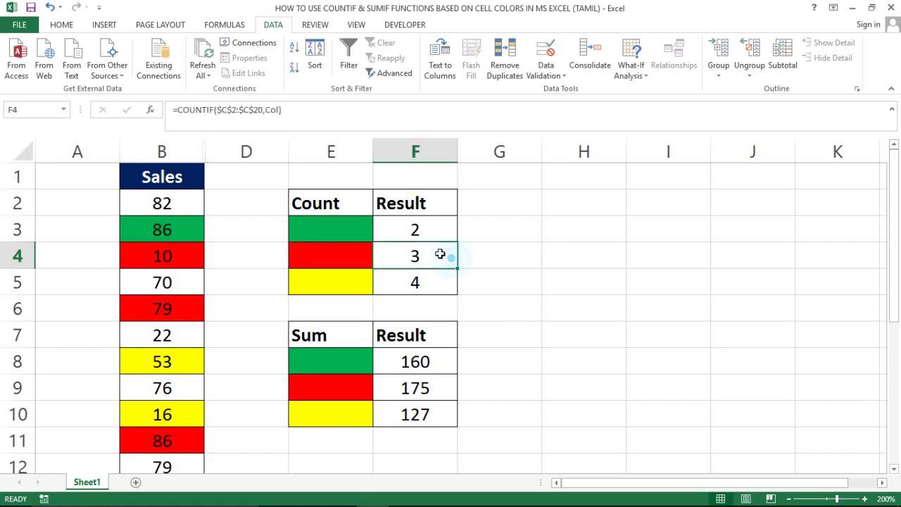
click(290, 228)
click(186, 177)
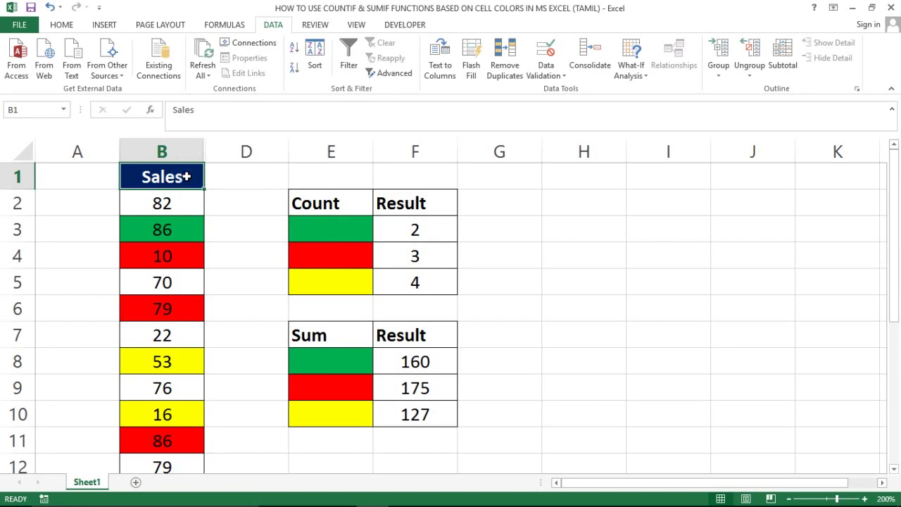
key(ctrl+shift+Down)
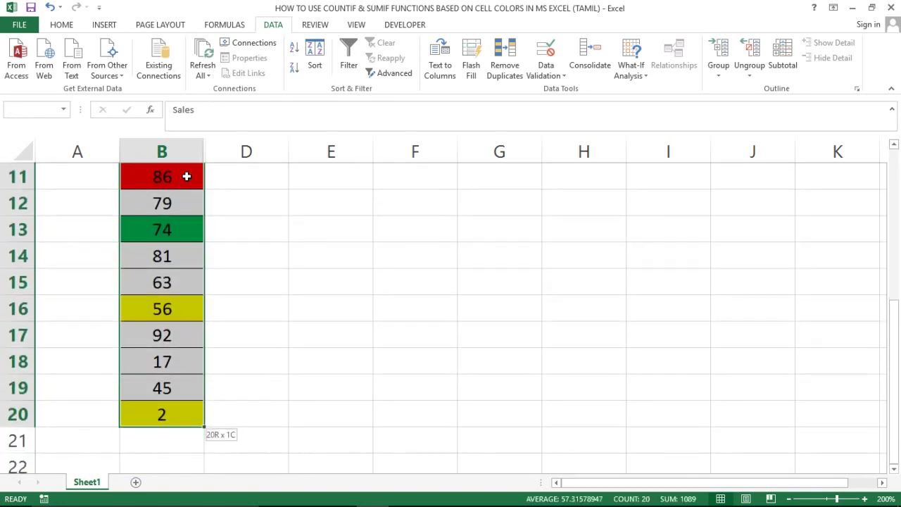
key(ctrl+shift+Up)
key(Right)
key(Right)
key(Right)
key(Down)
key(Down)
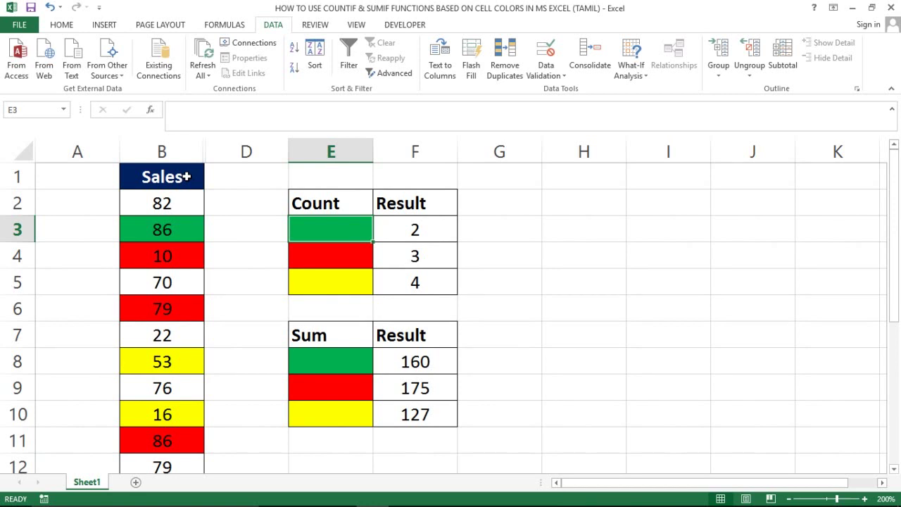
click(135, 209)
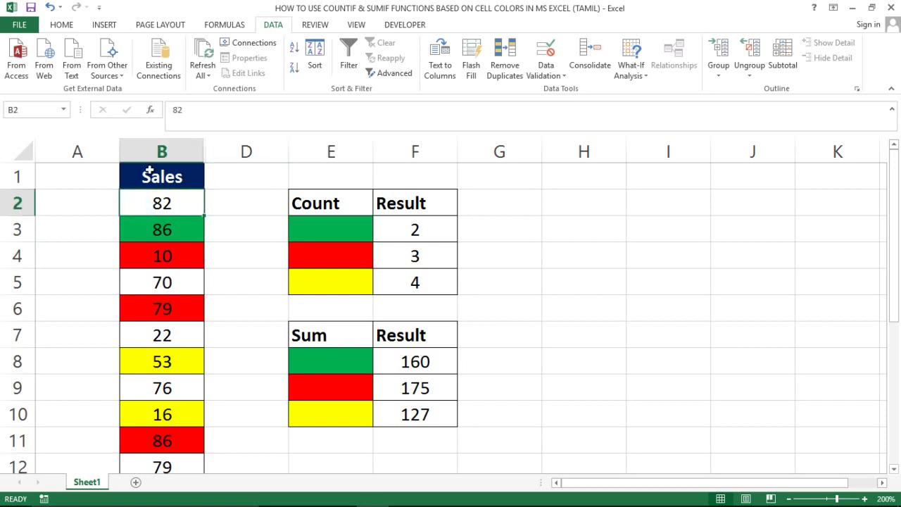
Select the Sales column, the count colour cells E3:E5 and results, and the sum cells E8:F10
click(161, 144)
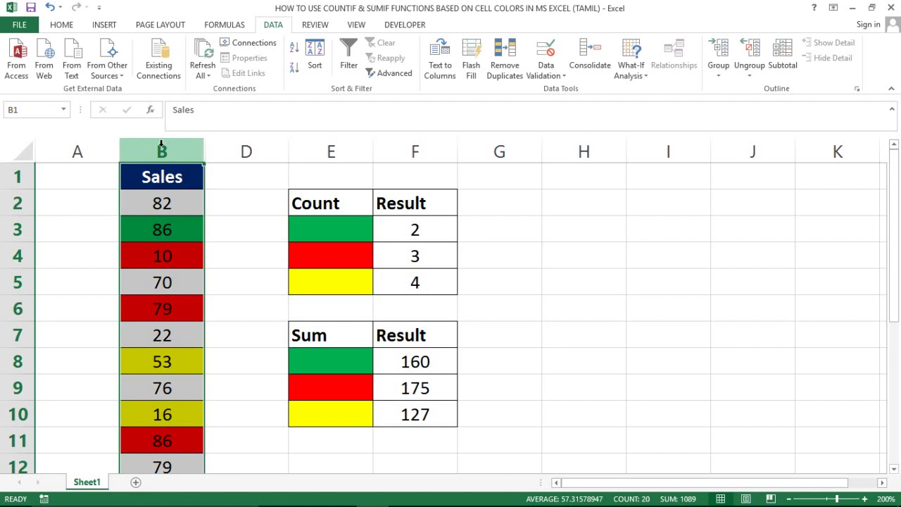
click(335, 222)
key(shift+Down)
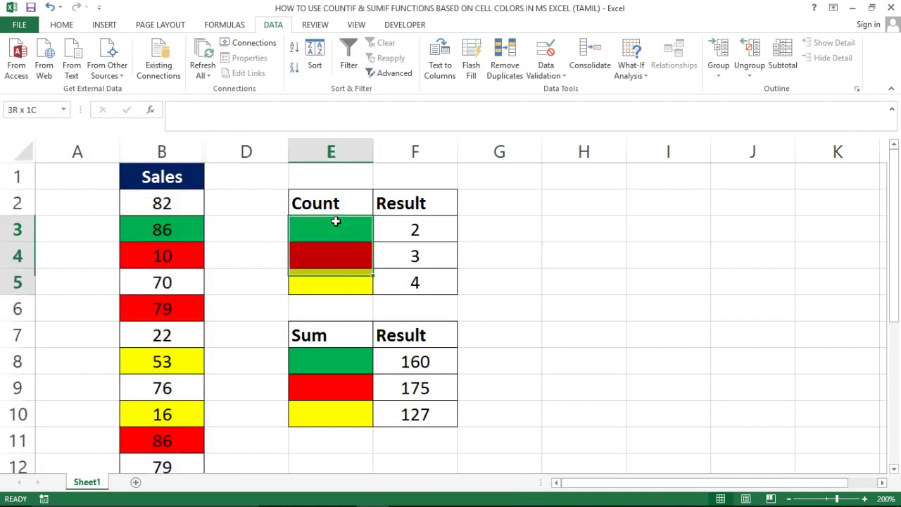
key(shift+Down)
click(336, 222)
key(shift+Down)
key(shift+Down)
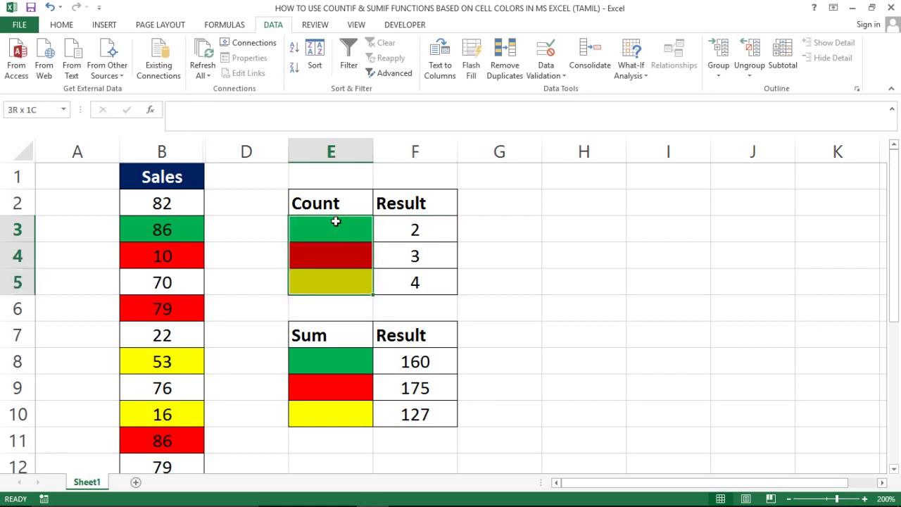
key(Right)
key(shift+Down)
key(shift+Down)
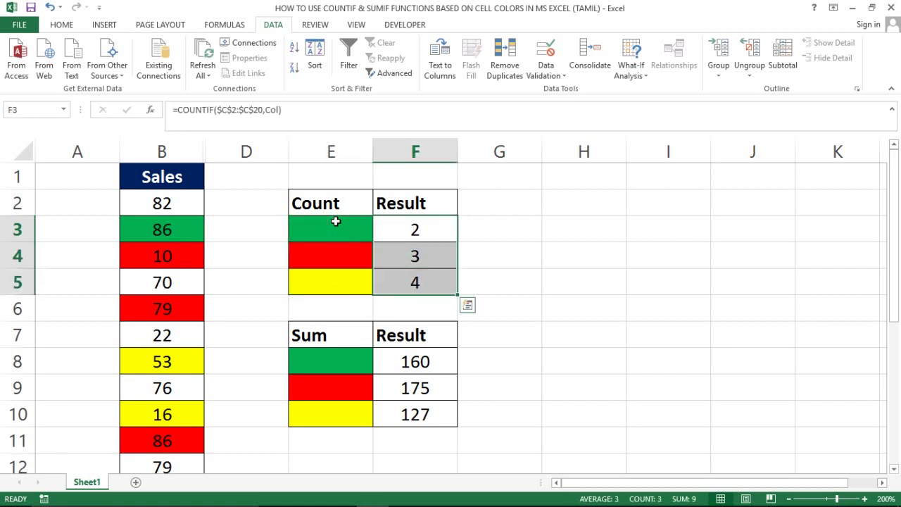
key(Left)
key(Down)
key(Down)
key(Down)
key(Down)
key(Down)
key(shift+Down)
key(shift+Down)
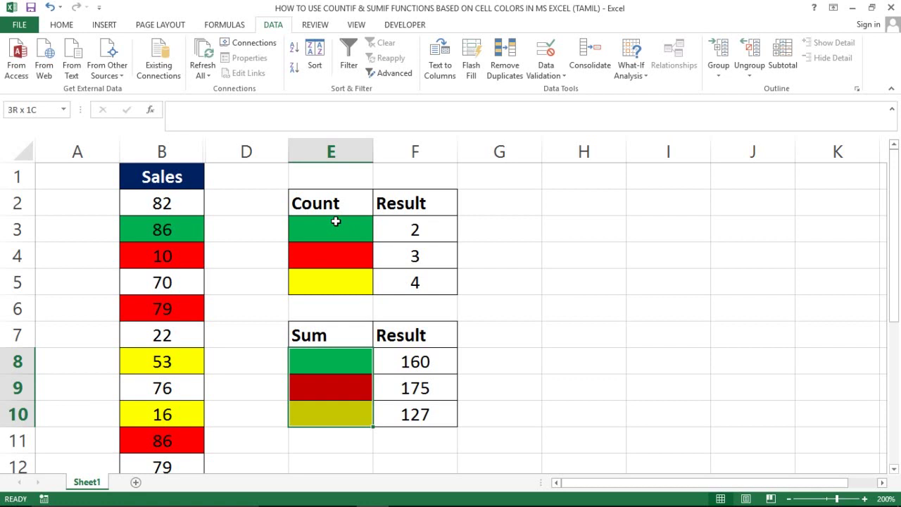
key(shift+Right)
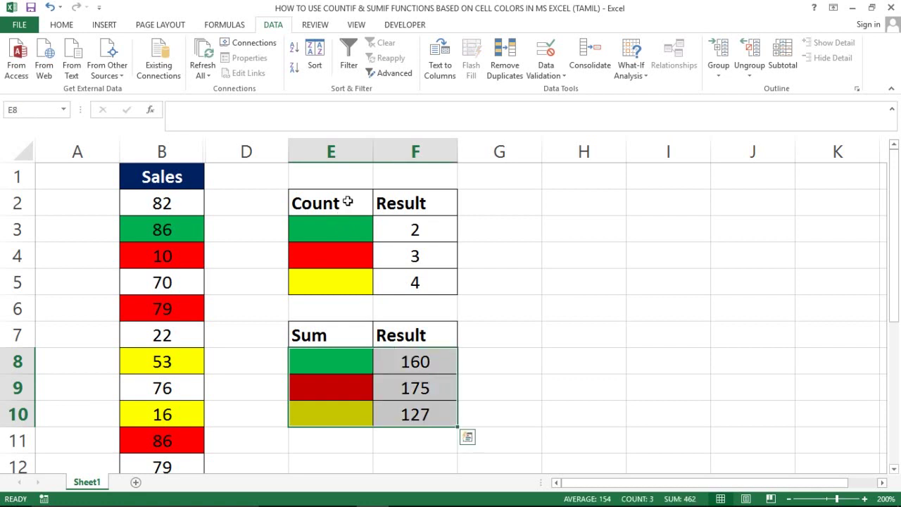
Select the whole count table E2:F5, the sum table E7:F10, then the Sales values
click(347, 202)
key(shift+Right)
key(shift+Down)
key(shift+Down)
key(shift+Down)
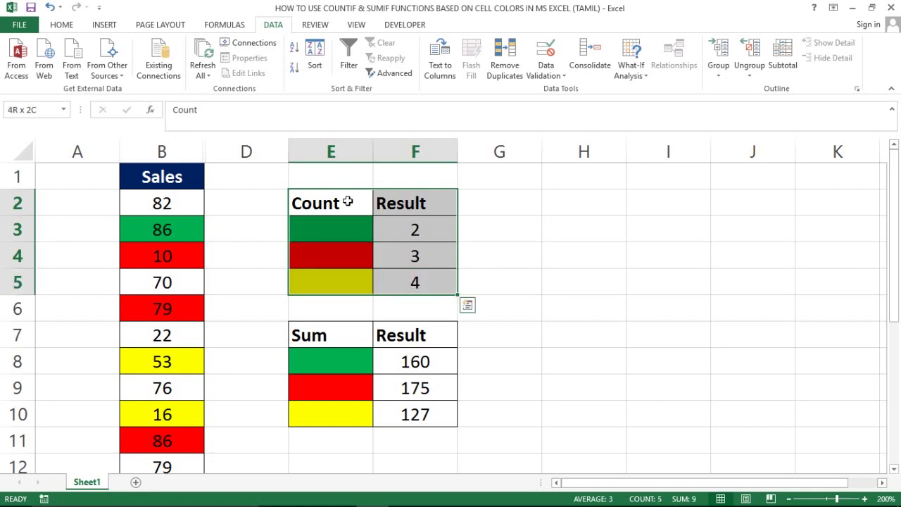
key(Down)
key(Down)
key(Down)
key(Down)
key(shift+Right)
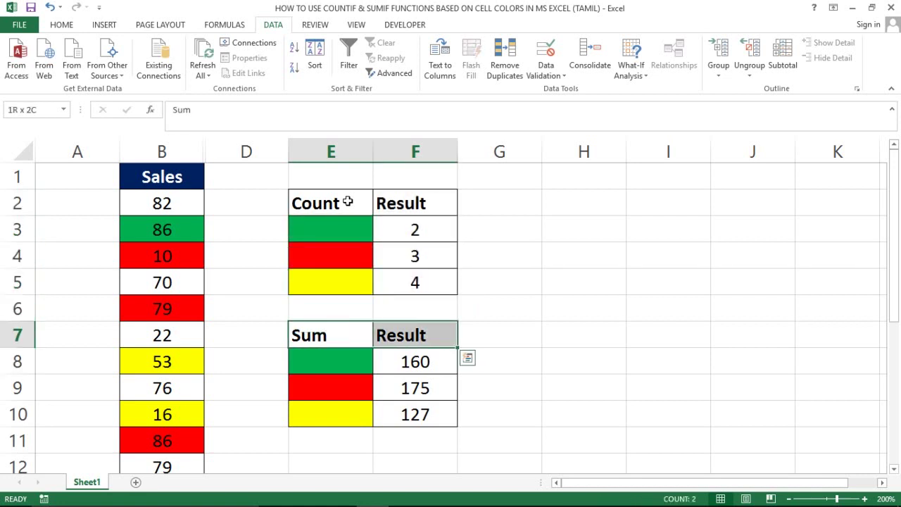
key(shift+Down)
key(shift+Down)
key(shift+Down)
key(Left)
key(Left)
key(Left)
key(Up)
key(Up)
key(Up)
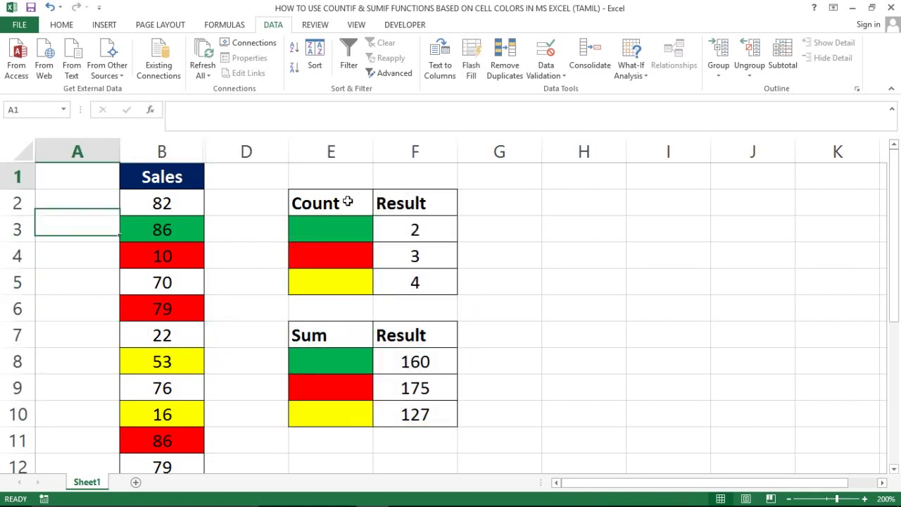
key(Up)
key(Up)
key(Right)
key(ctrl+shift+Down)
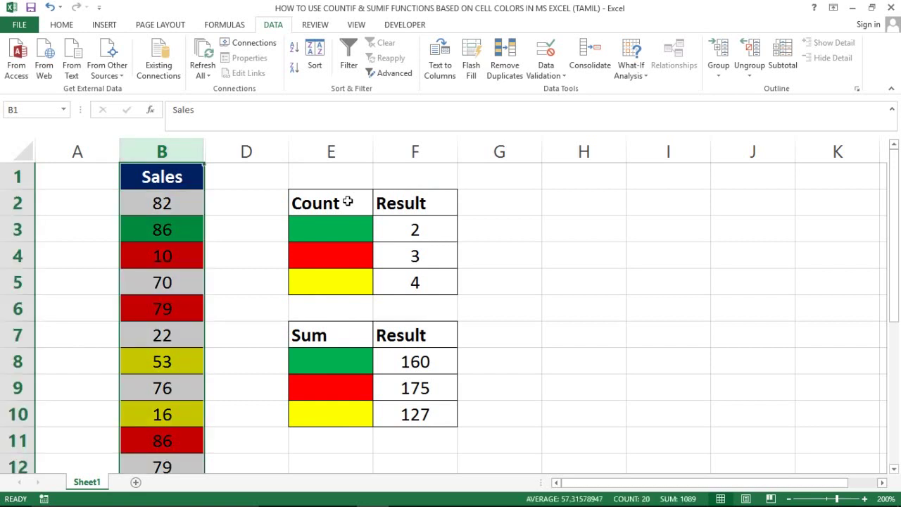
Pick the green count cell as the colour source and show the Home ribbon
key(Right)
key(Right)
key(Right)
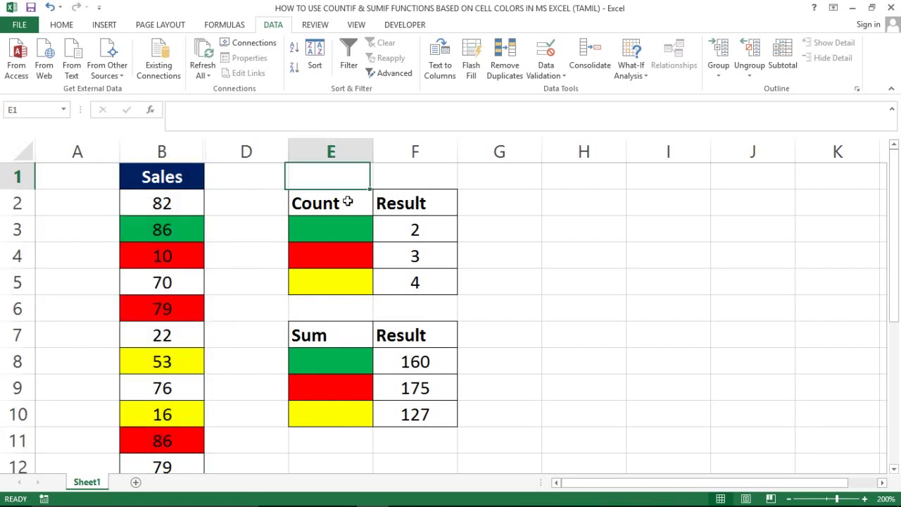
key(Down)
key(Down)
key(shift+Down)
key(shift+Down)
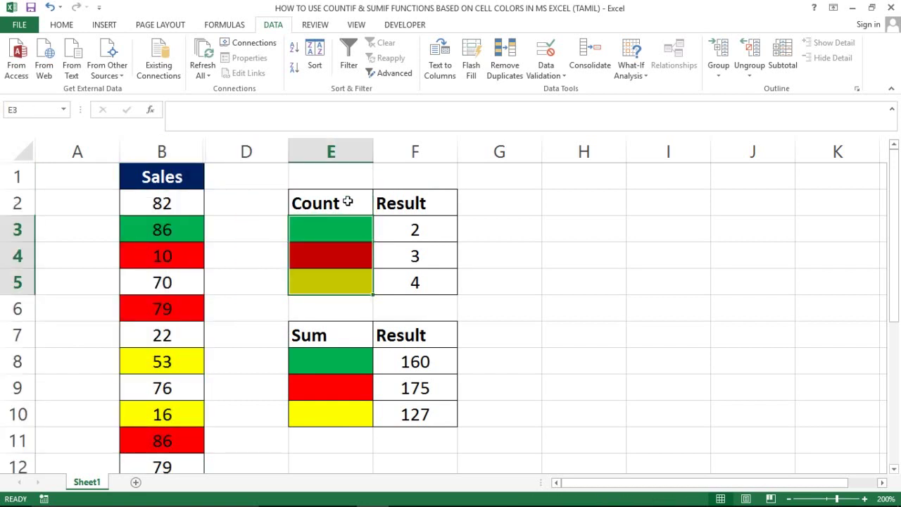
key(Home)
key(Right)
key(Up)
key(Down)
key(Down)
key(Down)
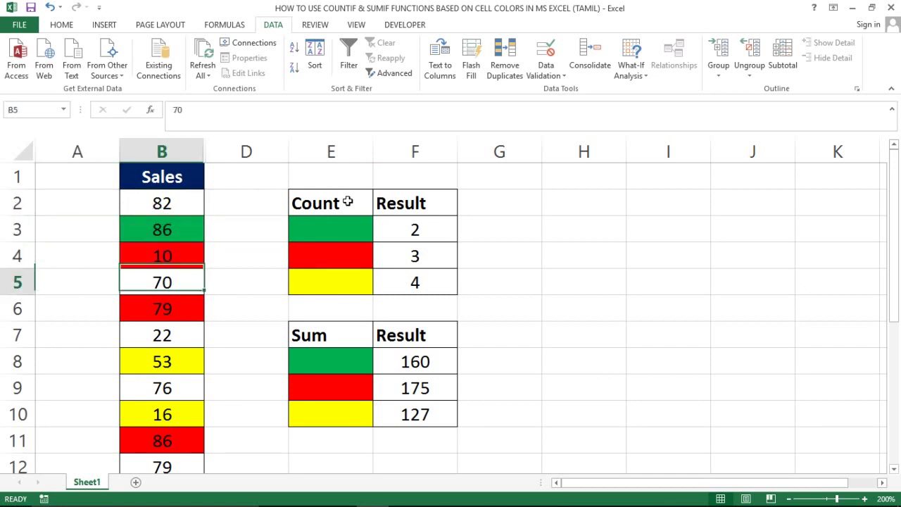
click(356, 218)
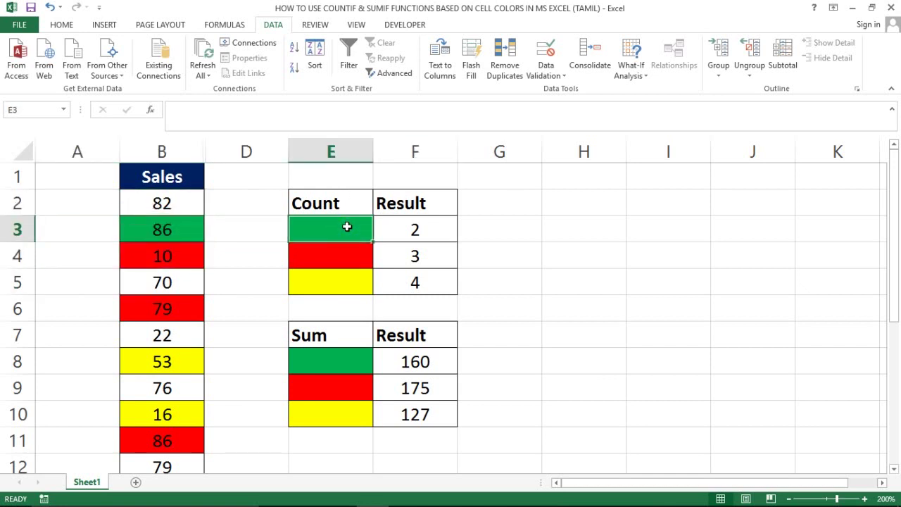
click(62, 27)
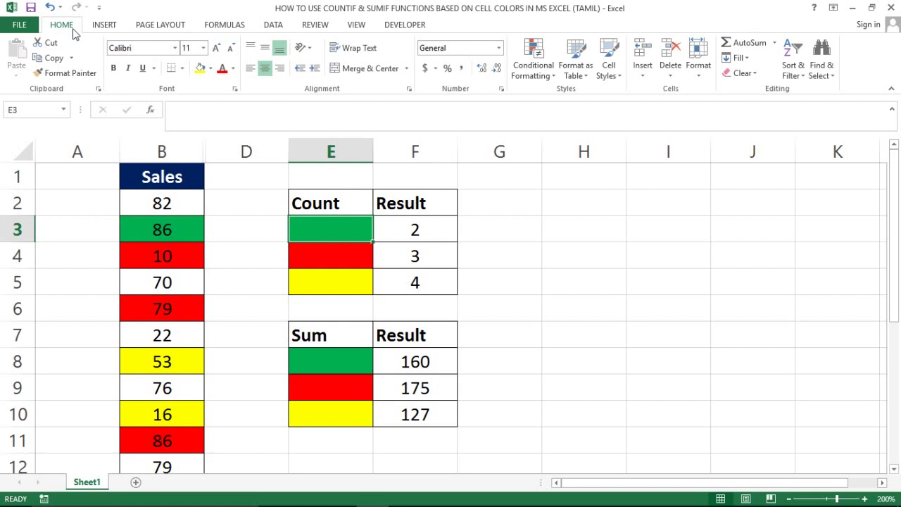
Paint the green fill onto sales values 22, 76 and the 79 in B12
click(67, 74)
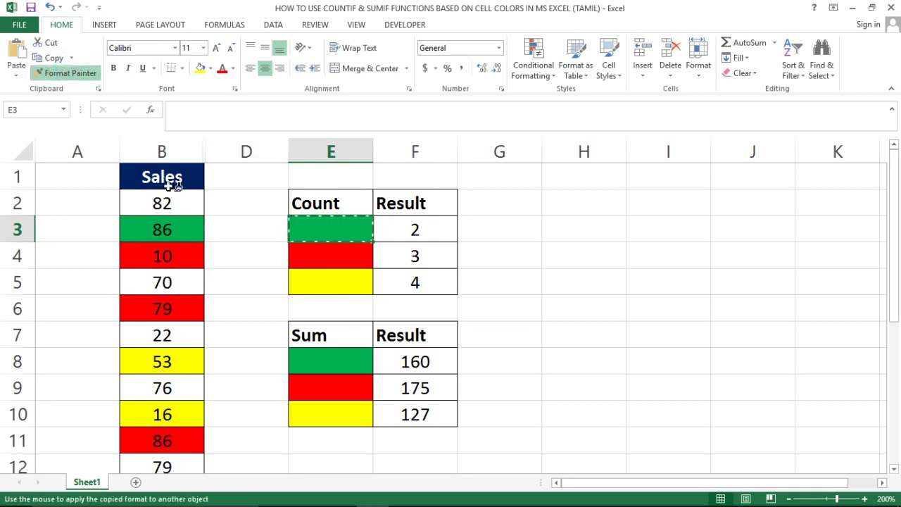
click(147, 331)
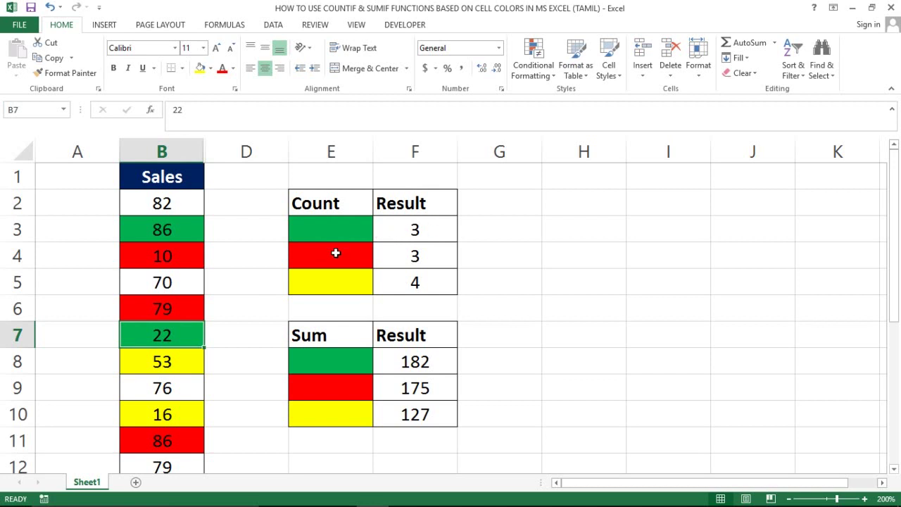
click(69, 73)
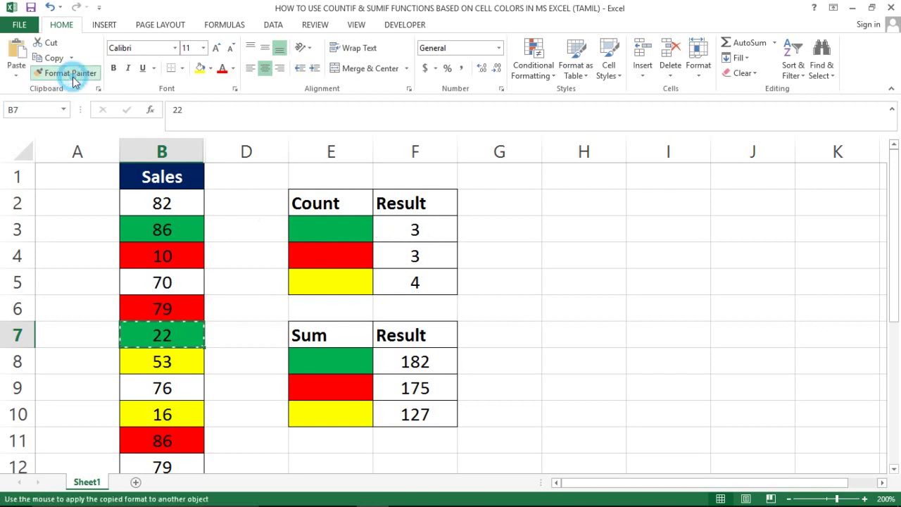
click(162, 395)
click(173, 463)
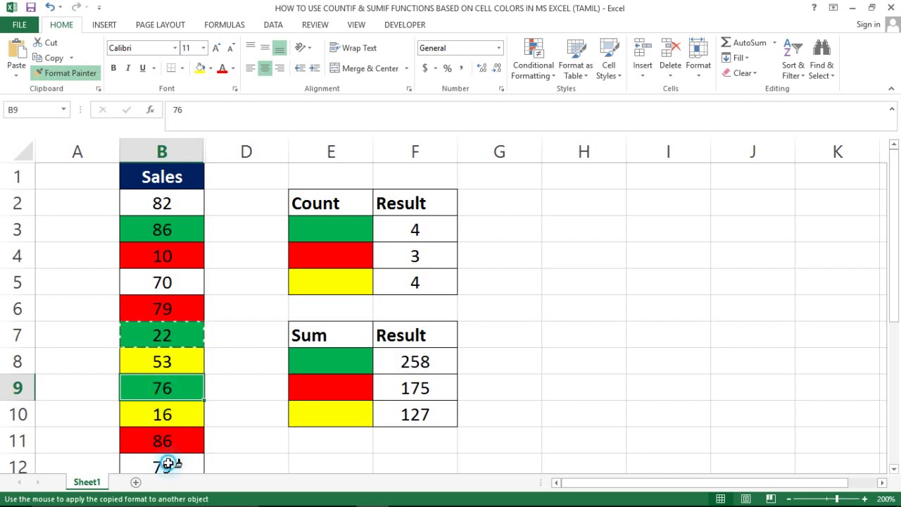
scroll(169, 465, down, 2)
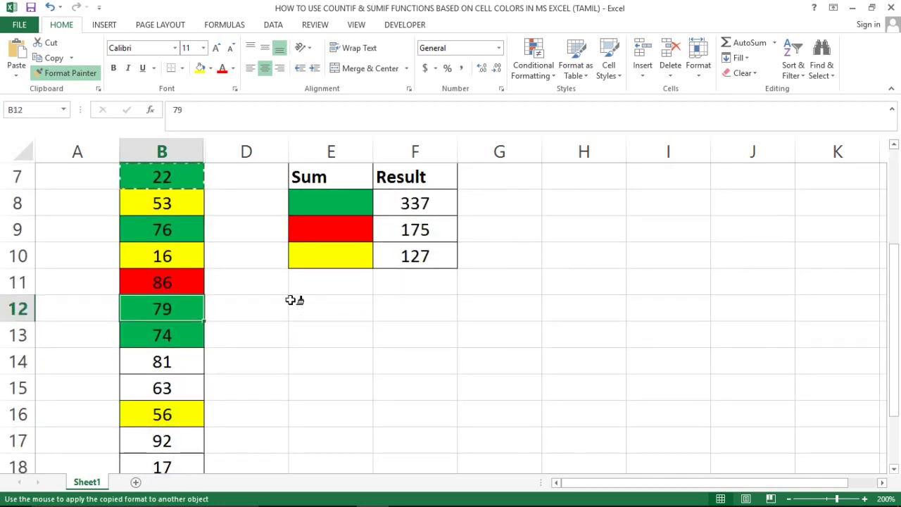
Stop Format Painter, return to the top and select the yellow swatch cell E5
key(Escape)
key(ctrl+Up)
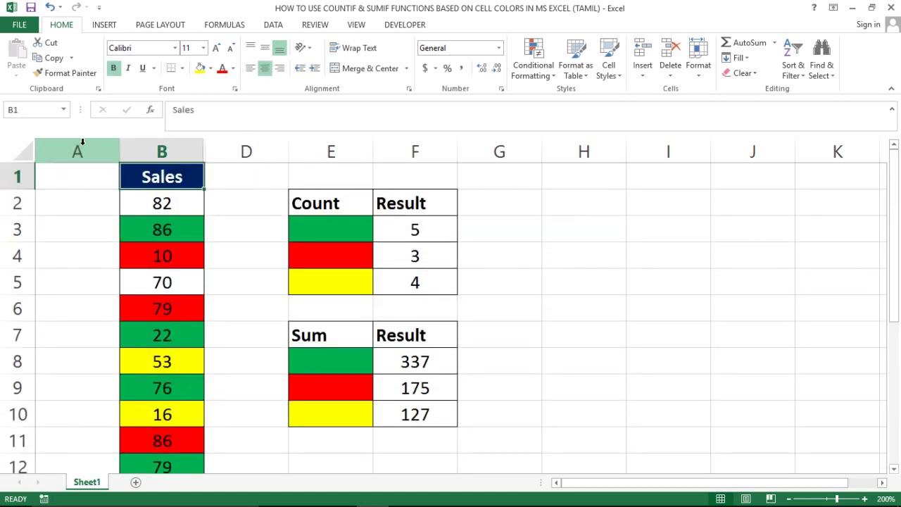
key(Down)
key(Down)
key(Down)
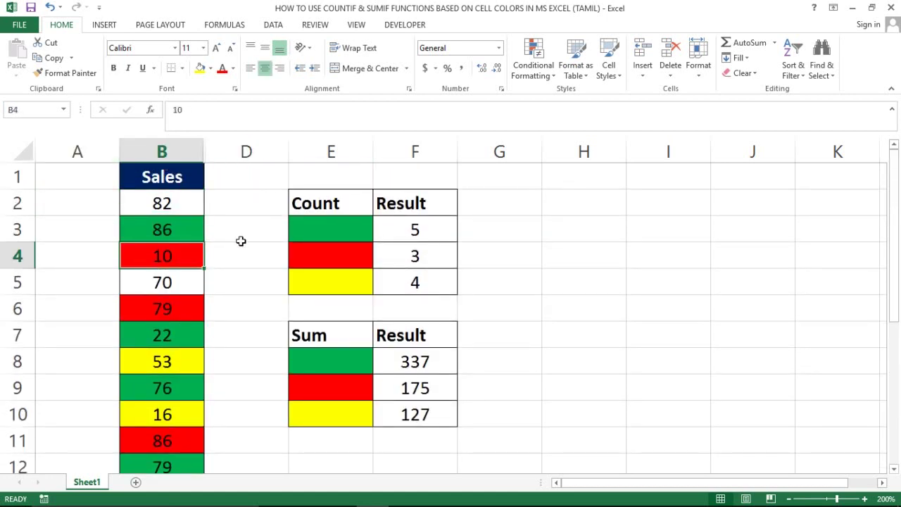
click(312, 283)
Paint yellow onto the 70 in B5 and red onto 53, 16 and 82 (B8, B10, B2)
click(65, 74)
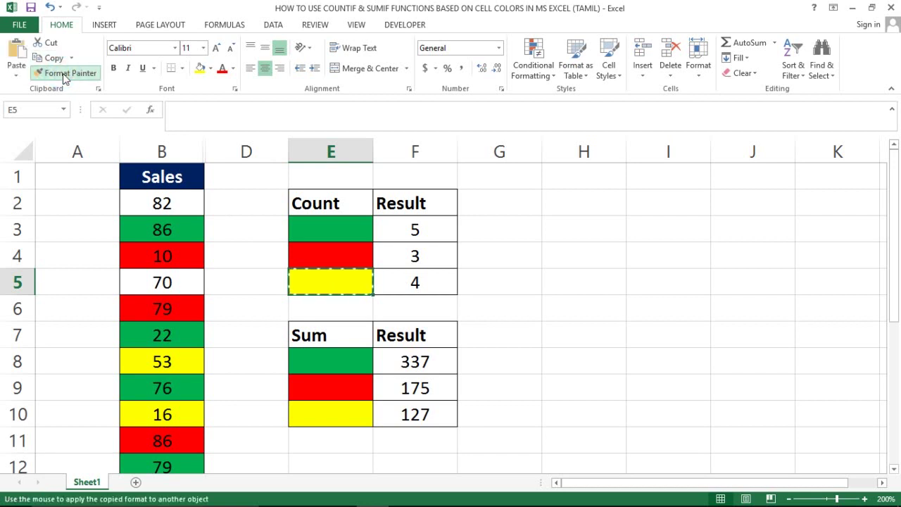
click(159, 281)
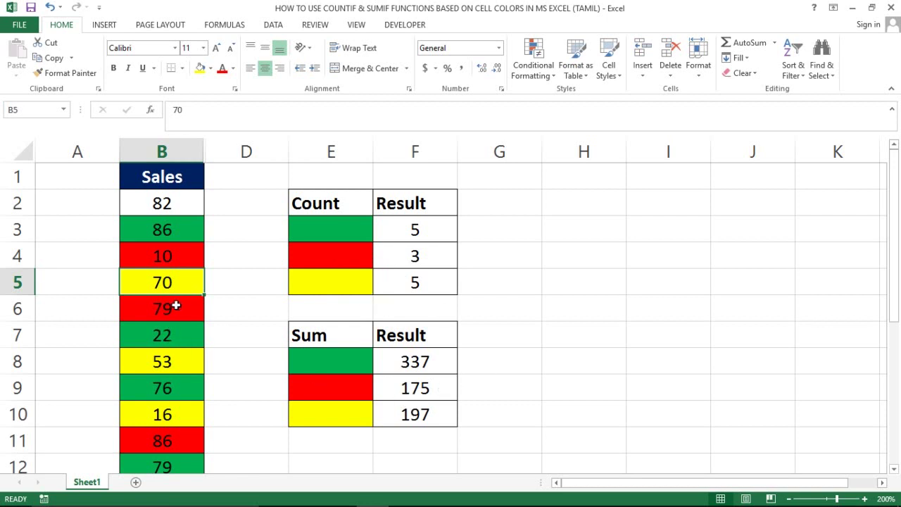
click(303, 263)
click(68, 73)
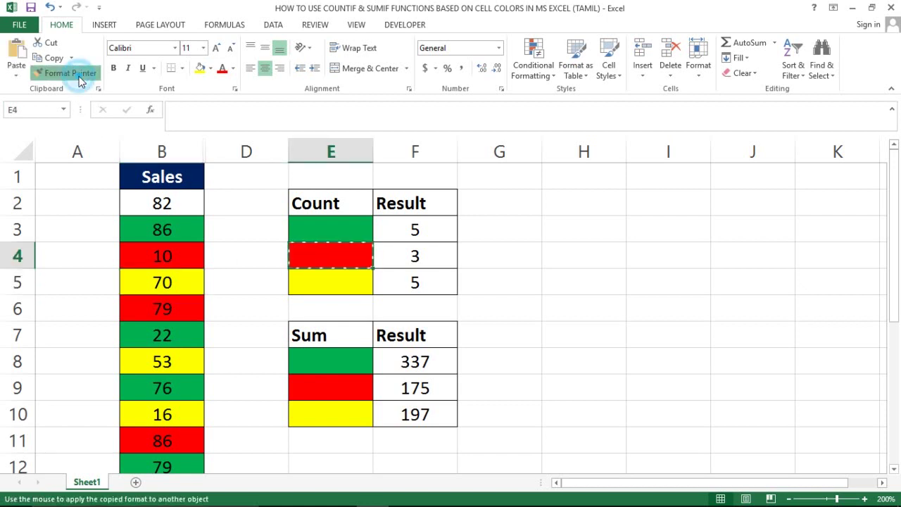
click(165, 363)
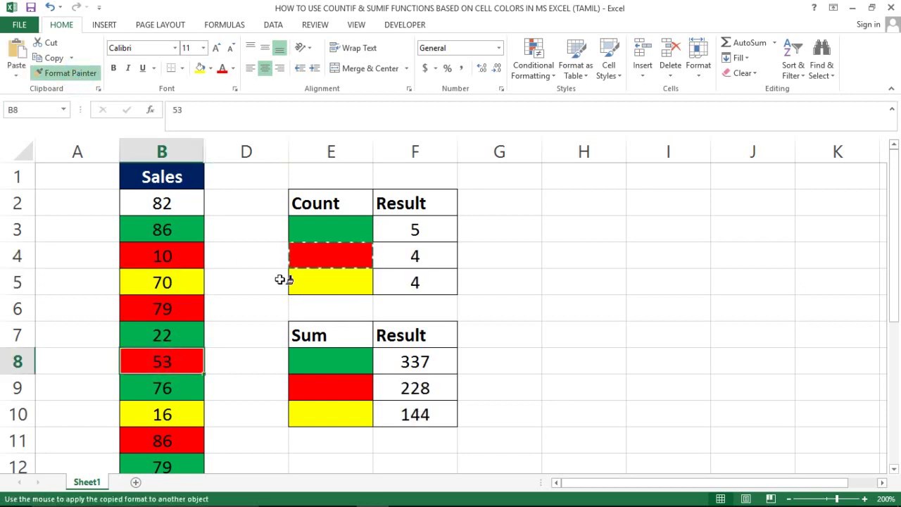
click(151, 411)
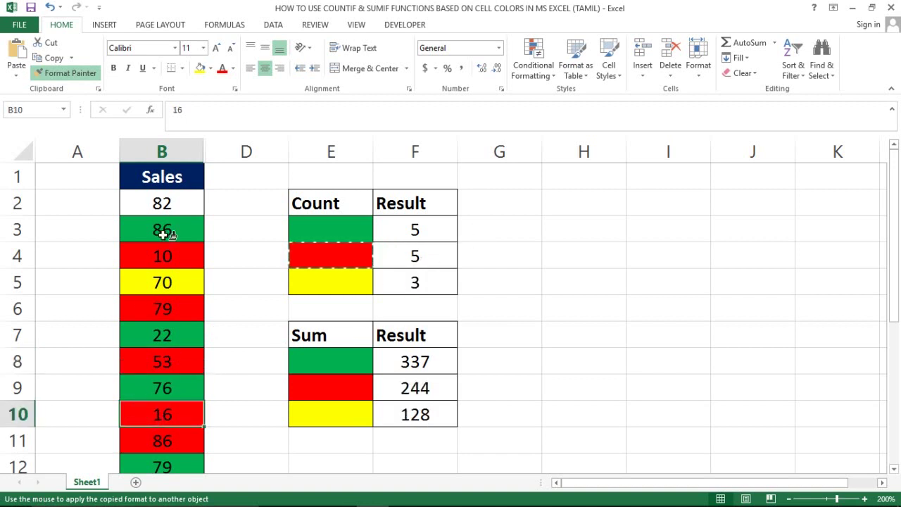
click(165, 203)
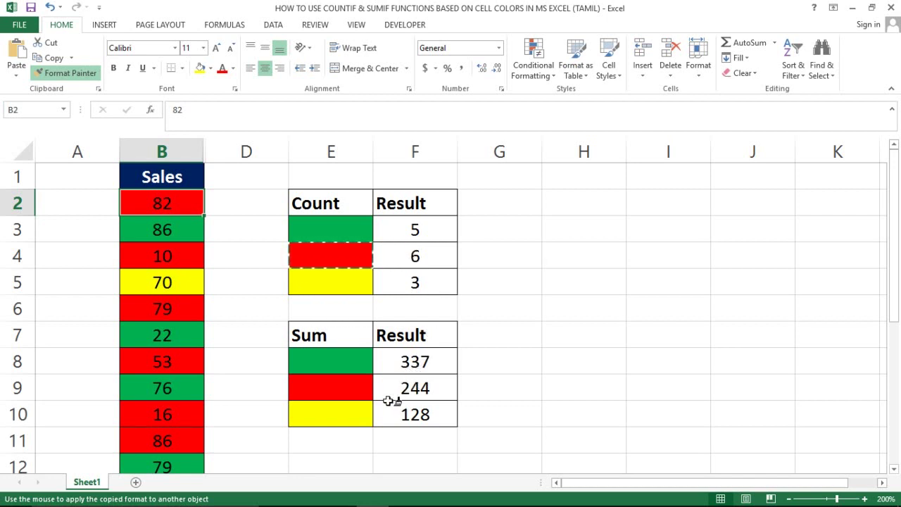
key(Escape)
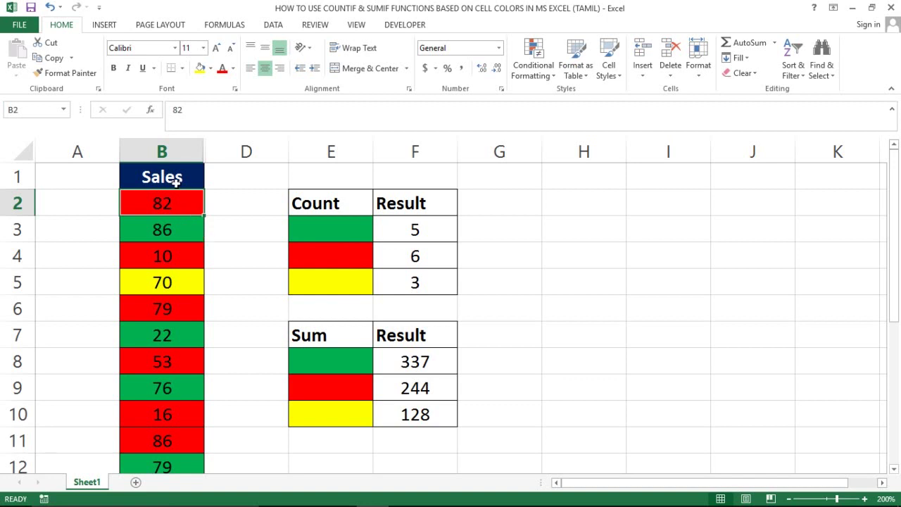
Review the COUNTIF formula in F3 and the green sum result
click(173, 174)
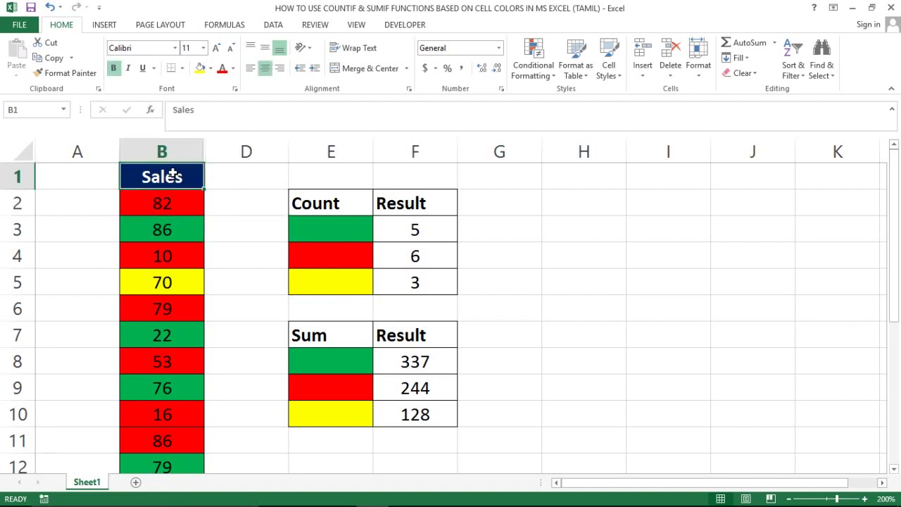
key(Right)
key(Right)
key(Right)
key(Down)
key(Down)
key(Right)
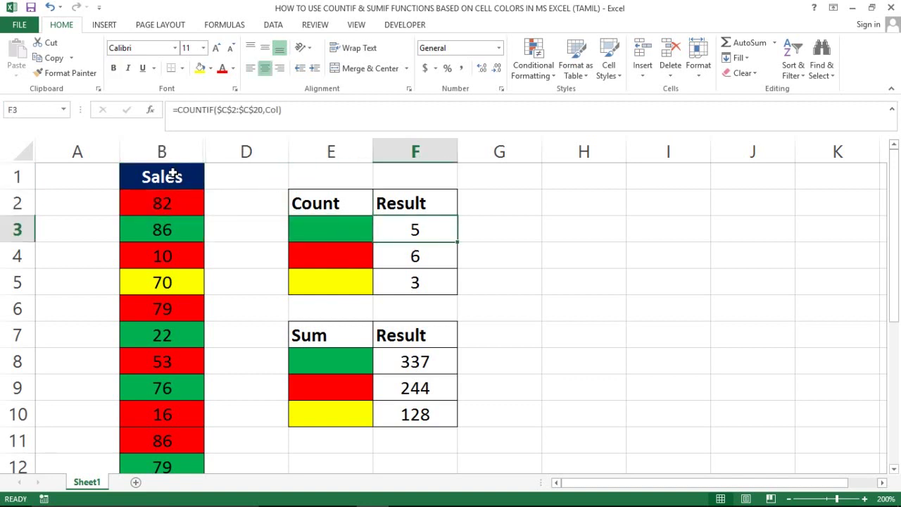
key(Down)
key(Down)
key(Down)
key(Down)
key(Down)
Filter the Sales column by green fill and select the visible green values to check totals
key(Left)
key(Left)
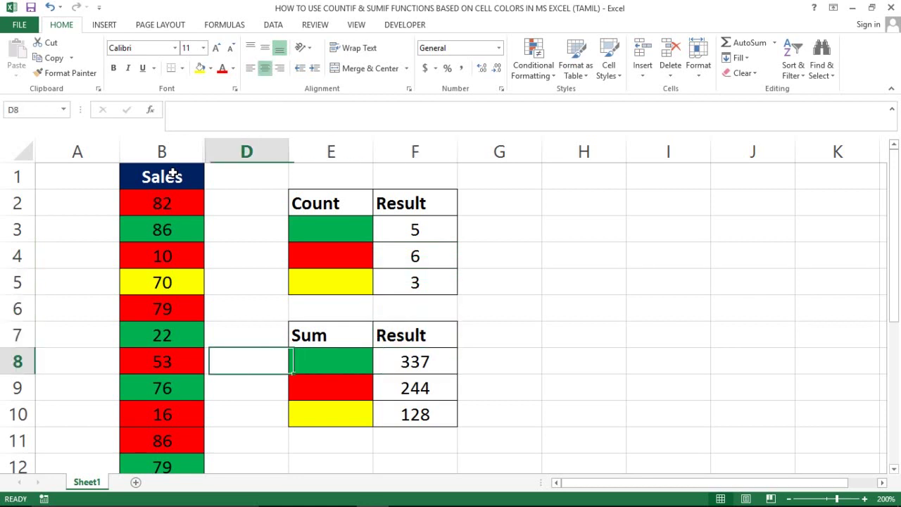
key(Left)
click(172, 174)
key(alt+a)
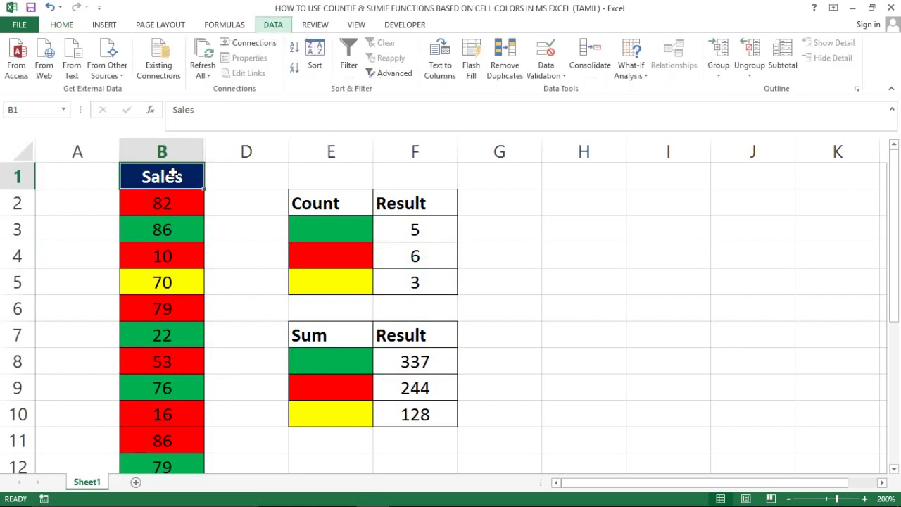
key(t)
key(alt+Down)
key(Down)
key(Down)
key(Down)
key(Right)
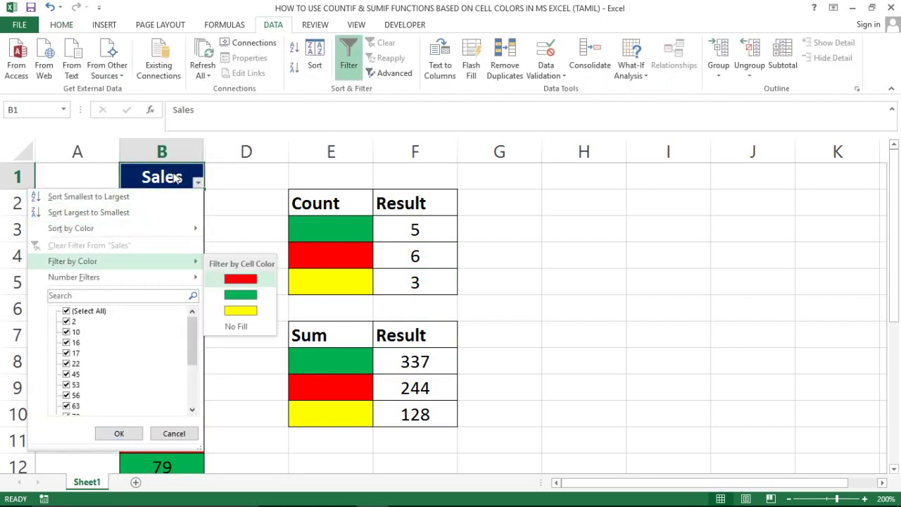
key(Down)
key(Return)
key(Right)
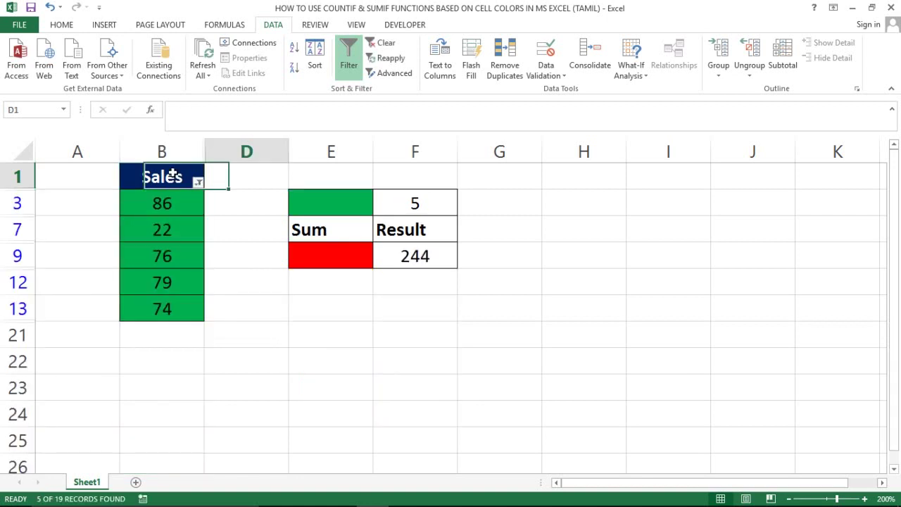
key(Left)
key(Down)
key(ctrl+shift+Down)
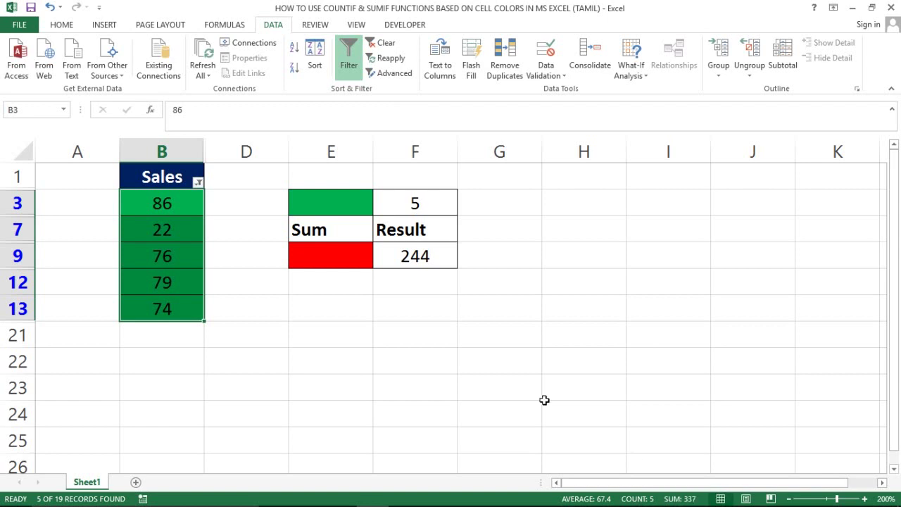
Turn the filter off to show all rows and return to the Sales header
key(Up)
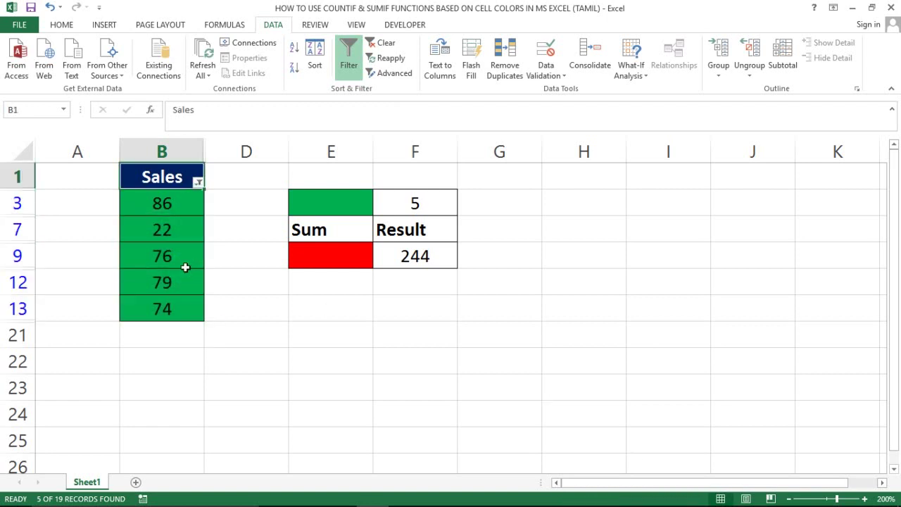
key(alt+a)
key(c)
key(Down)
key(Down)
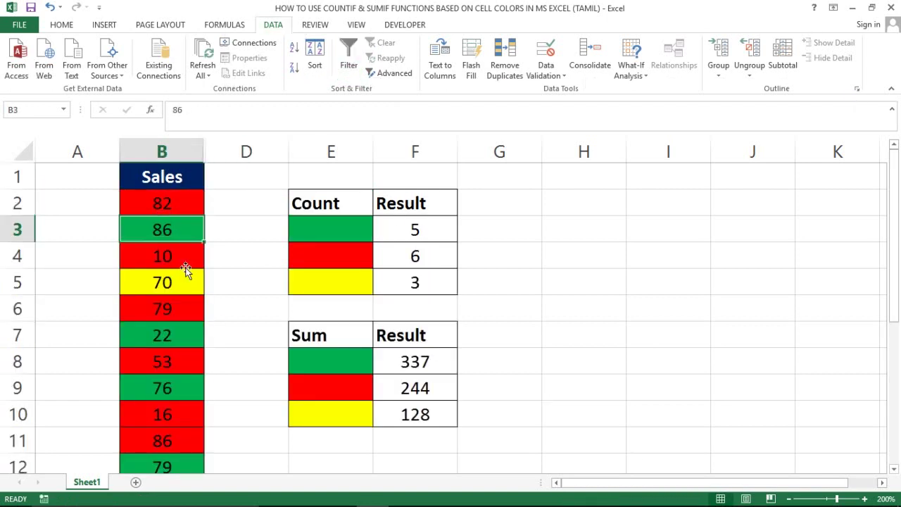
key(Down)
key(Down)
key(Down)
key(Down)
key(Right)
key(Right)
key(Right)
key(Up)
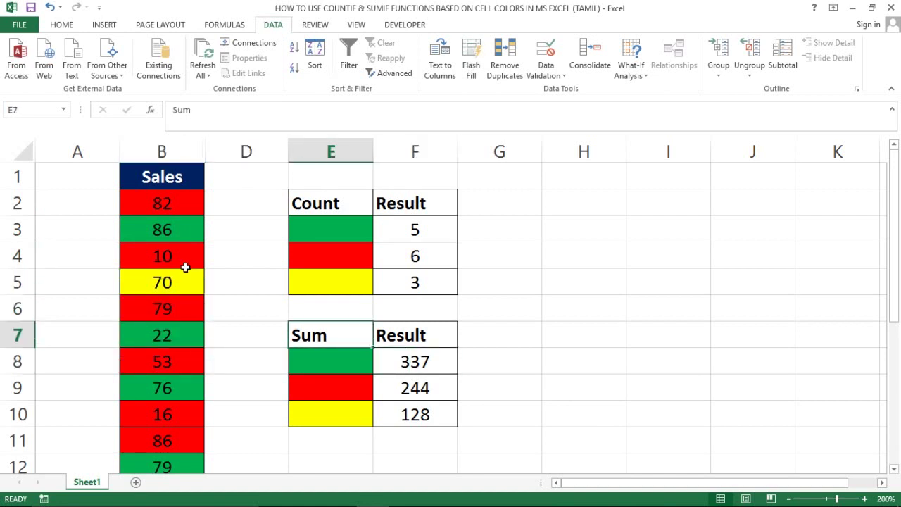
key(Up)
key(Up)
key(Up)
key(Left)
key(Left)
key(Left)
key(Right)
key(Up)
Re-filter the Sales column to red fill and select the six visible red cells
key(alt+a)
key(t)
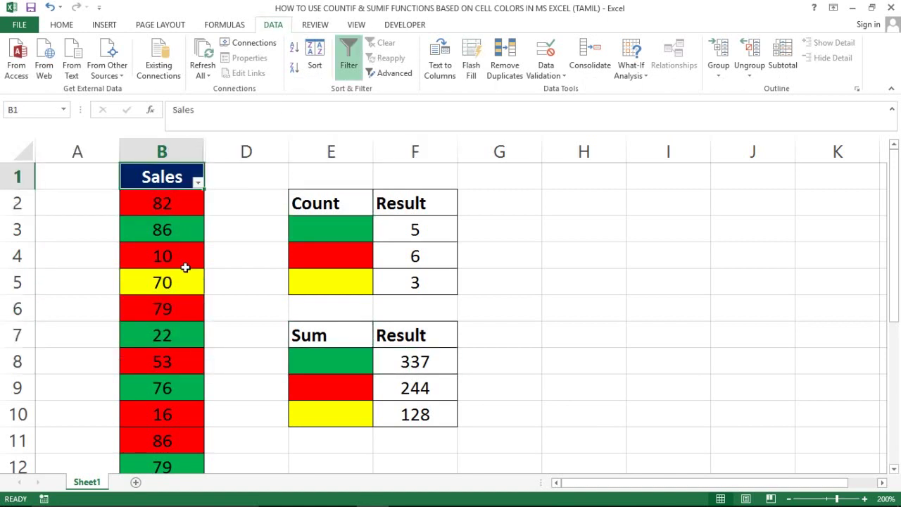
key(alt+Down)
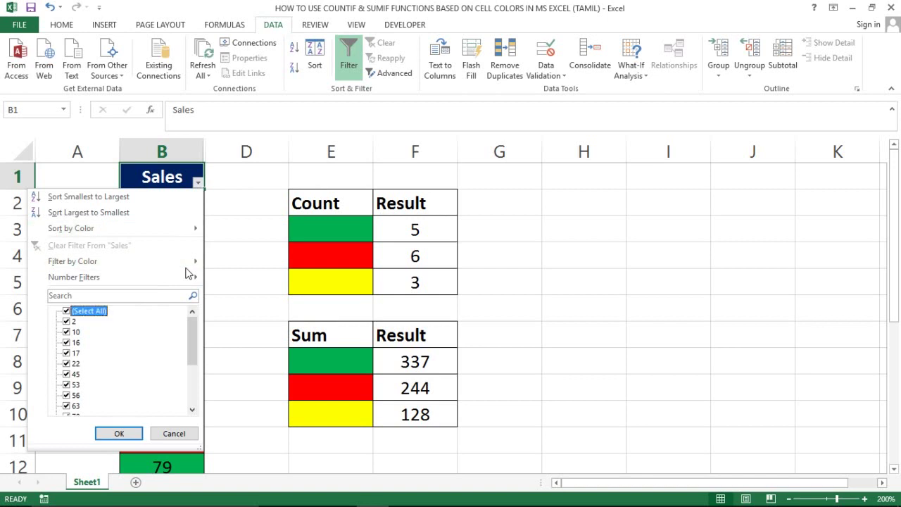
key(space)
key(i)
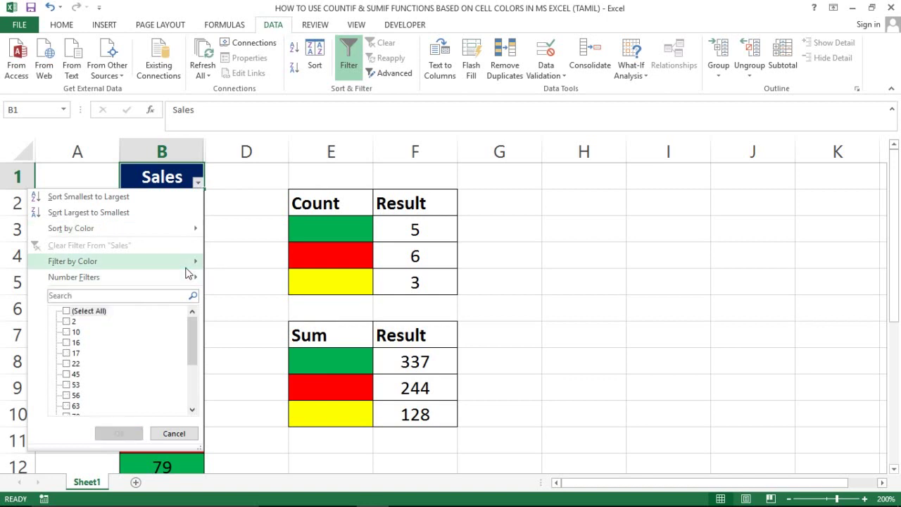
key(Return)
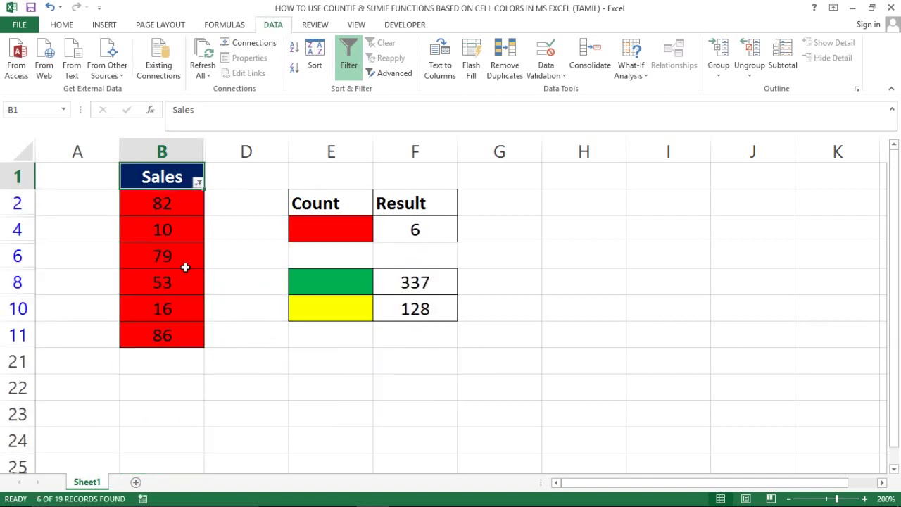
key(Down)
key(ctrl+shift+Down)
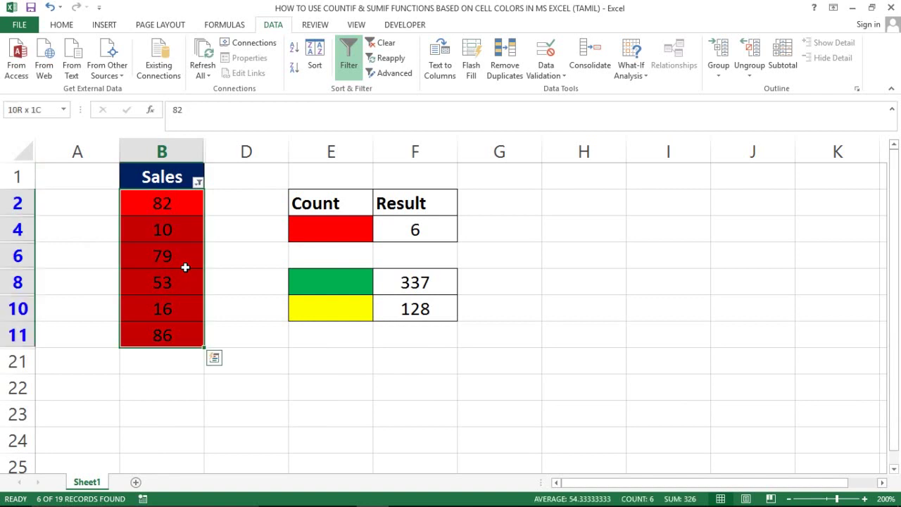
Return to the Sales header and remove the filter with Ctrl+Shift+L
key(ctrl+Right)
key(ctrl+Left)
key(Up)
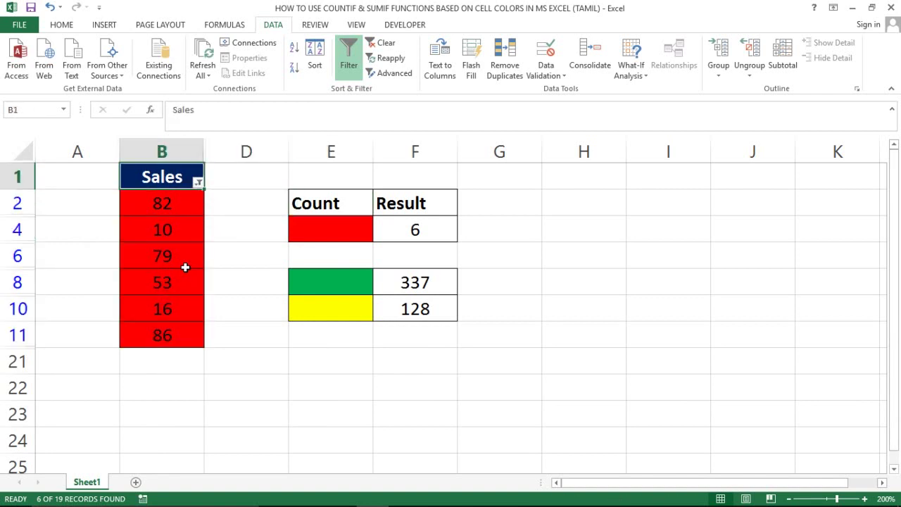
key(ctrl+shift+l)
key(Right)
key(Right)
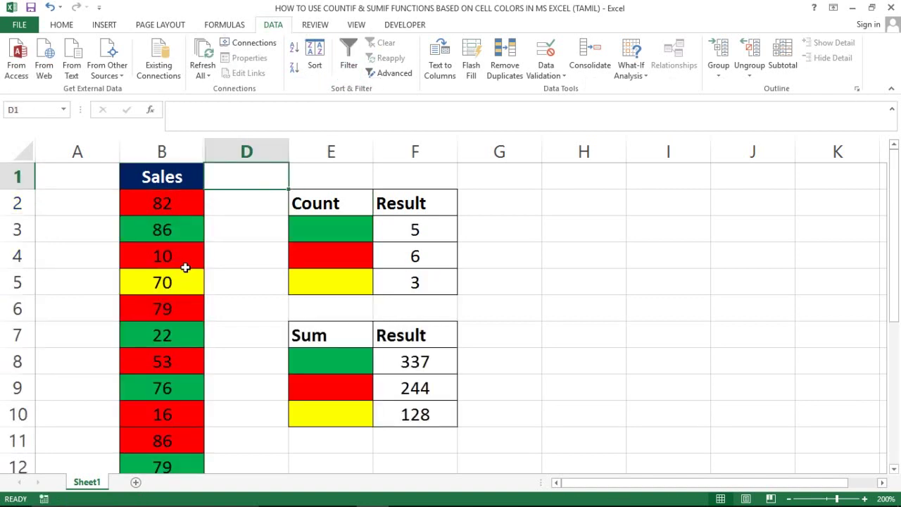
key(Right)
key(Right)
key(Down)
key(Down)
key(Down)
key(Down)
key(Down)
key(Down)
key(Down)
key(Up)
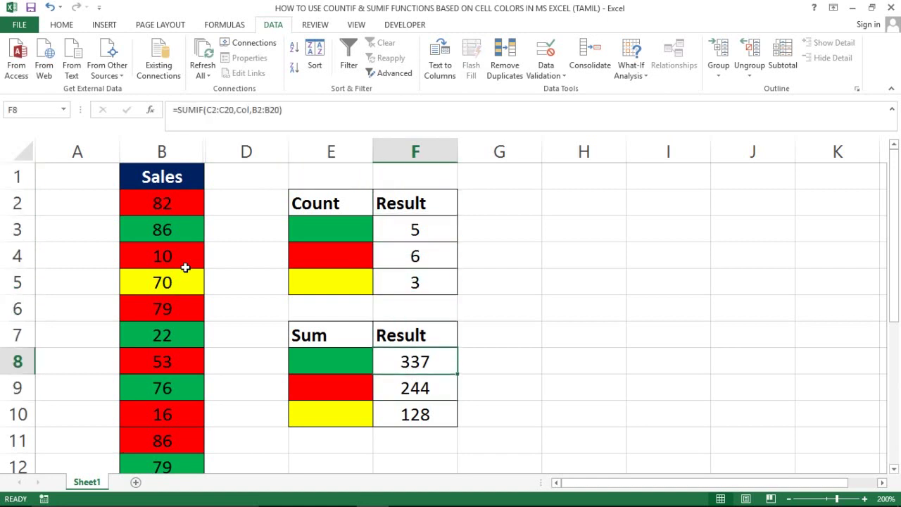
key(Left)
key(Left)
key(Left)
key(Left)
key(Right)
key(Right)
key(Right)
key(Right)
key(Right)
key(Left)
key(Left)
key(Left)
key(Left)
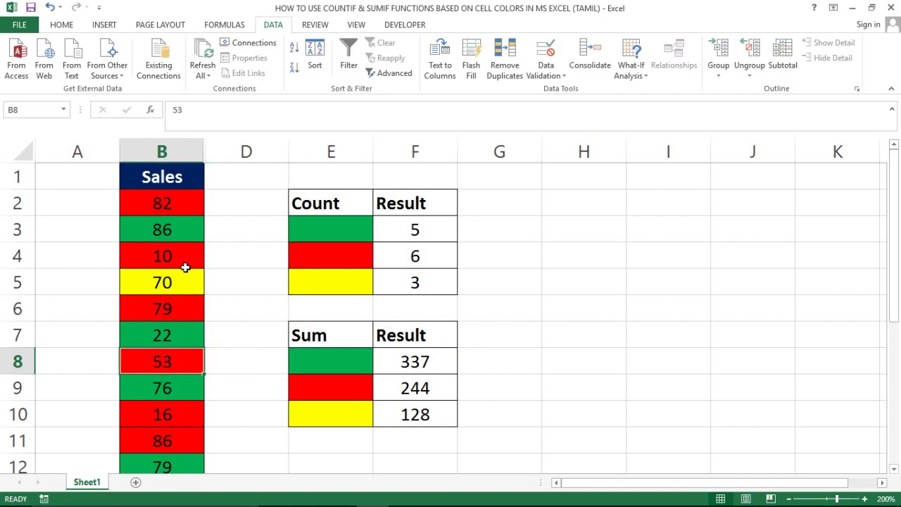
key(ctrl+Up)
key(alt+a)
key(t)
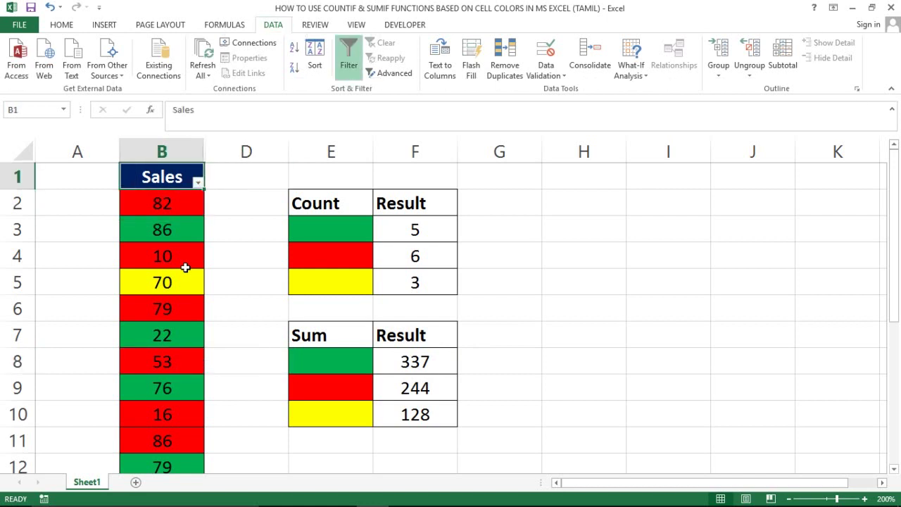
key(alt+Down)
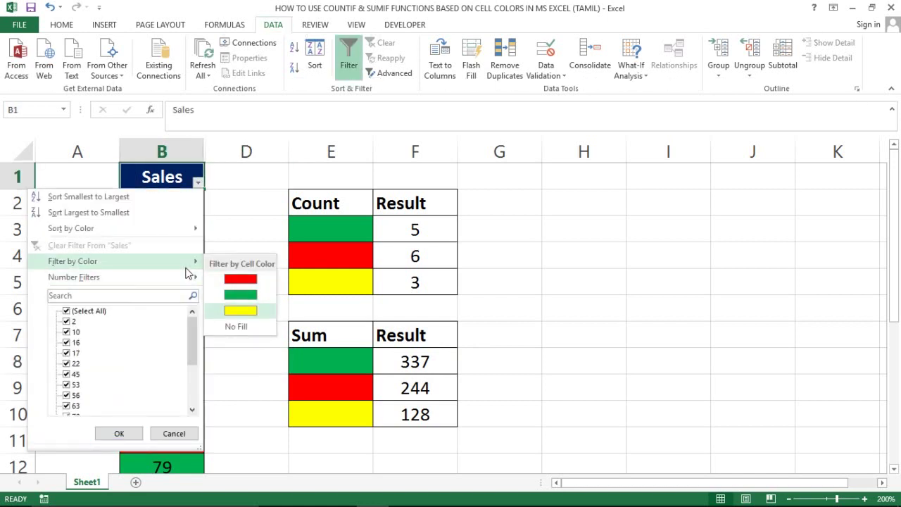
key(Escape)
key(Down)
key(ctrl+shift+Down)
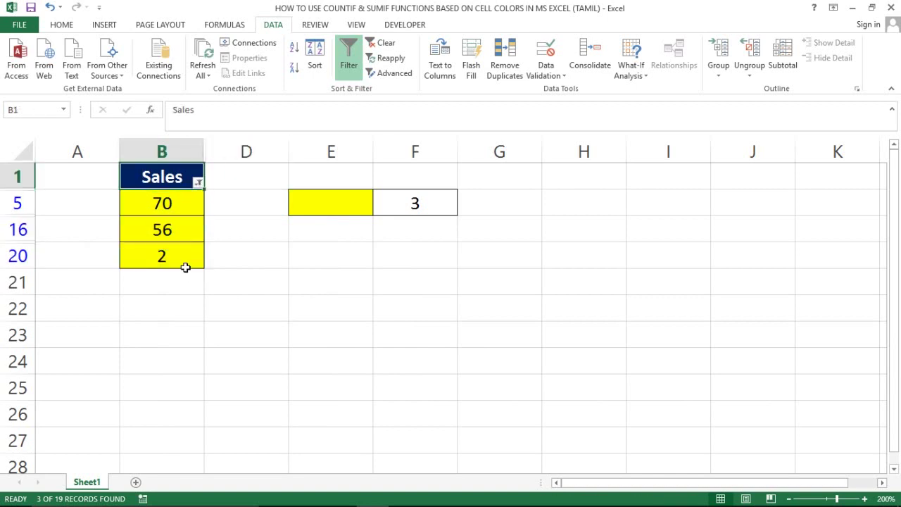
key(ctrl+z)
key(ctrl+z)
key(Right)
key(Down)
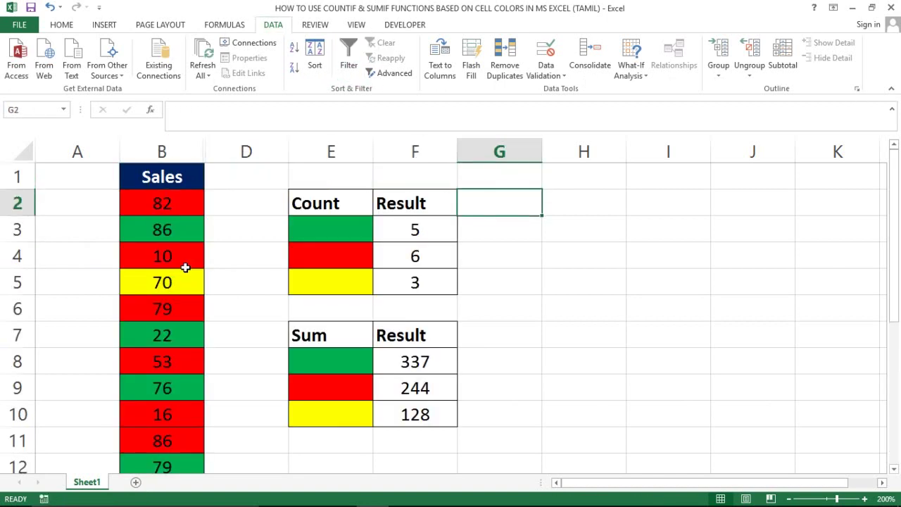
key(Down)
key(Down)
key(Down)
key(Left)
key(Down)
key(Down)
key(Down)
key(Down)
key(Up)
key(Up)
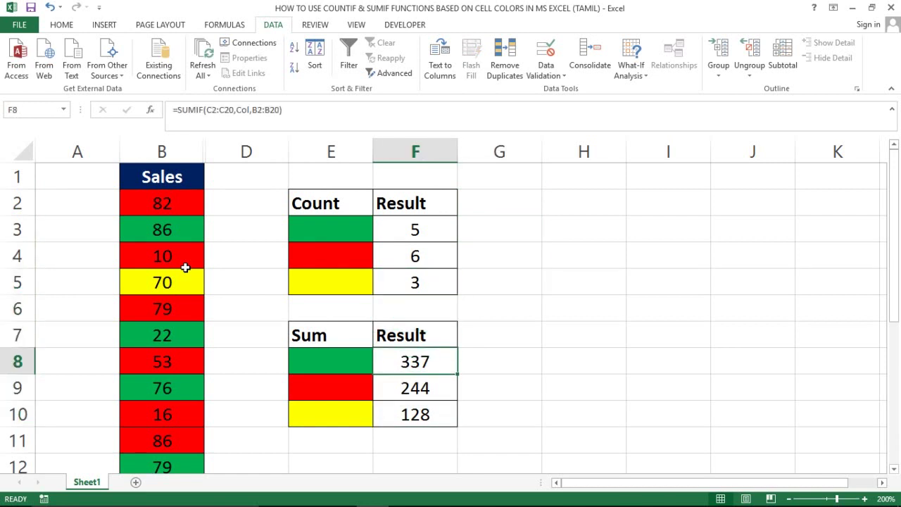
key(shift+Down)
key(shift+Down)
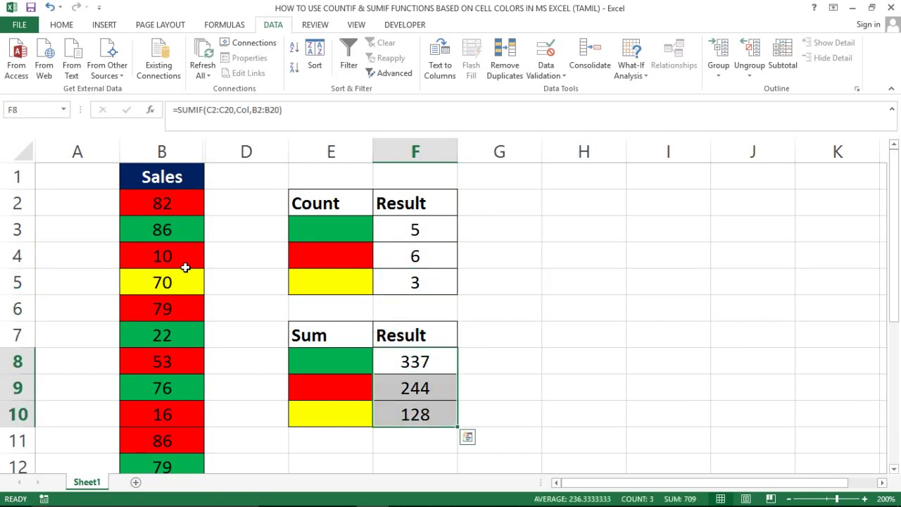
key(Right)
key(Left)
key(Left)
key(Left)
key(Left)
key(Right)
key(ctrl+Up)
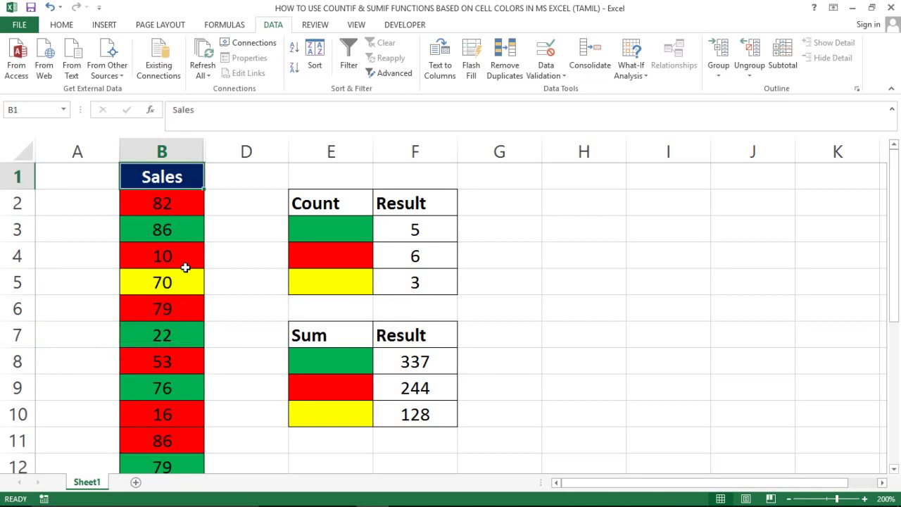
Copy the coloured Sales column B1:B20 to D1 on a new Sheet2
key(ctrl+shift+Down)
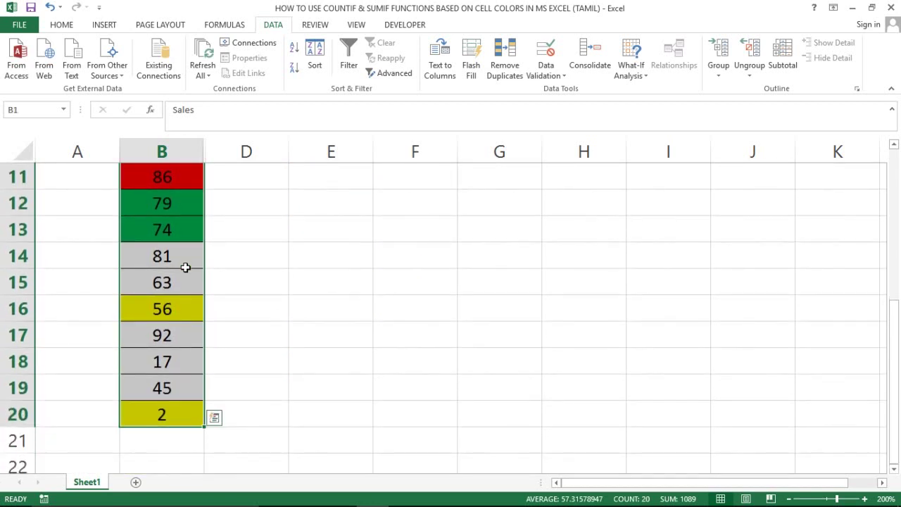
key(ctrl+c)
click(135, 482)
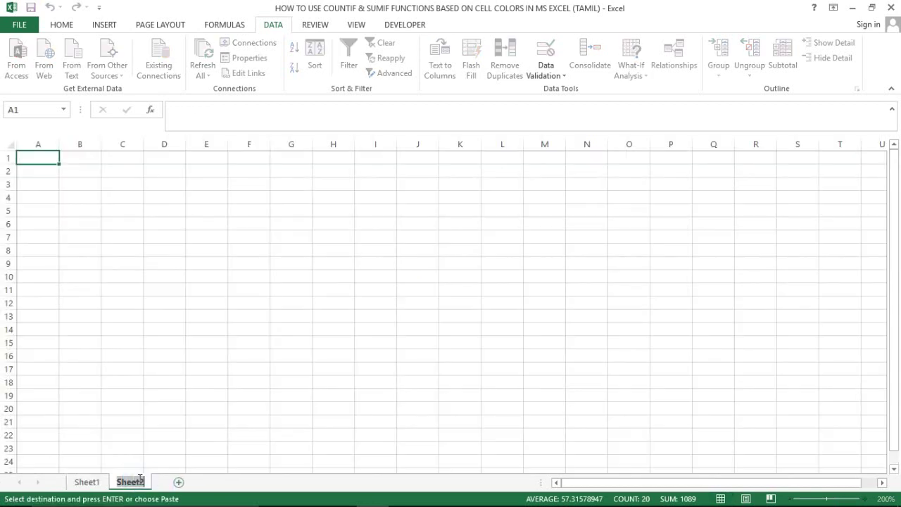
click(156, 159)
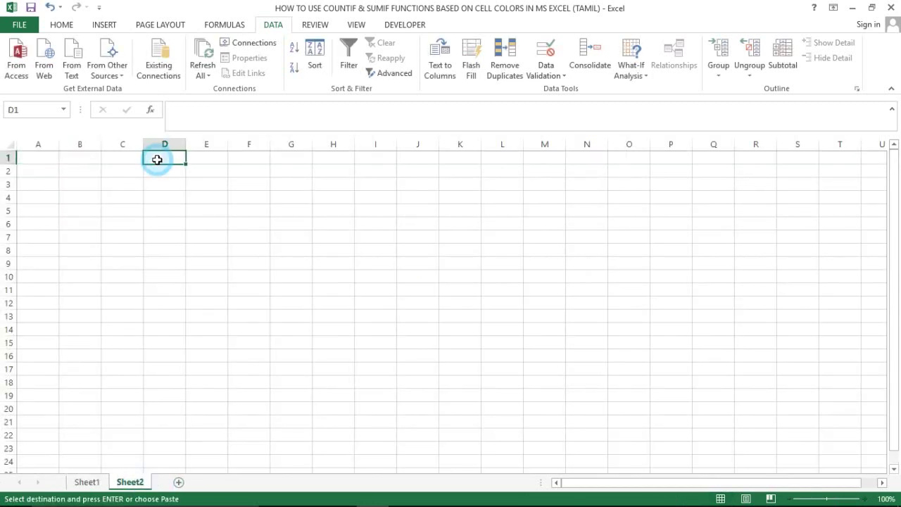
key(ctrl+v)
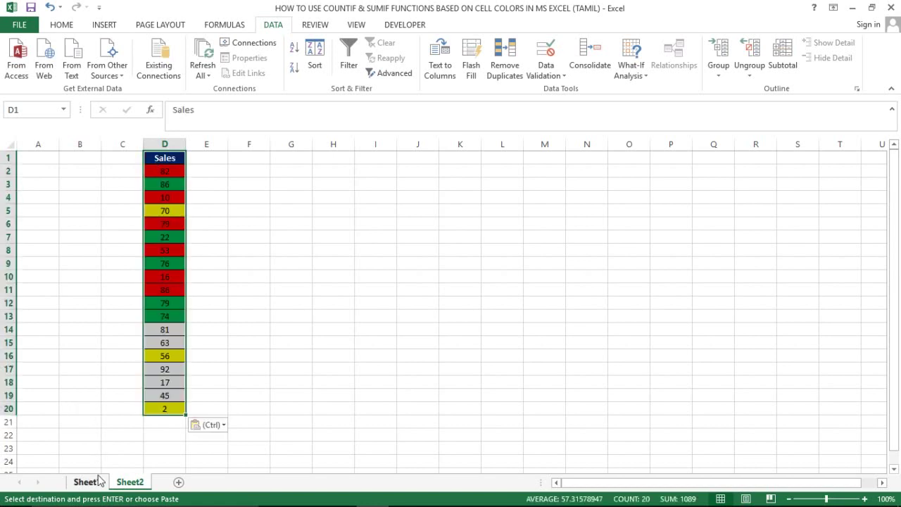
Copy the Count and Sum tables E2:F10 from Sheet1 to H2 on Sheet2
click(97, 483)
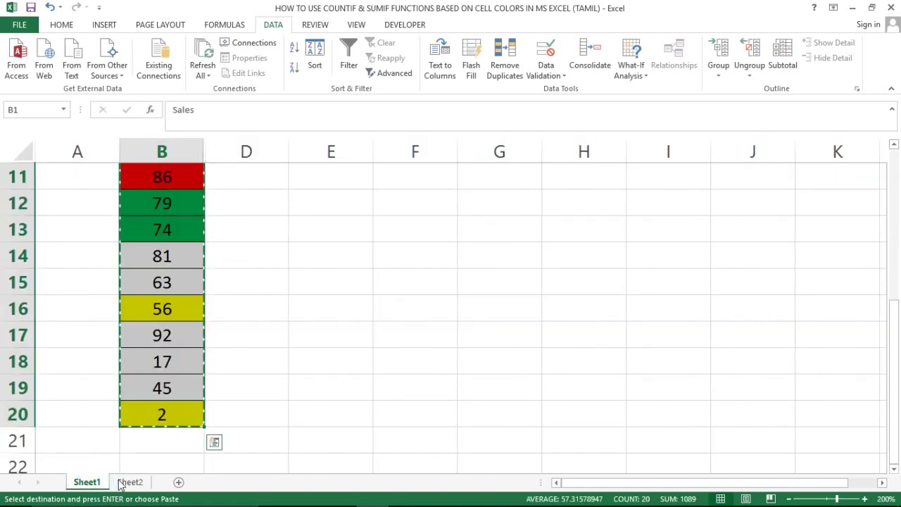
click(274, 366)
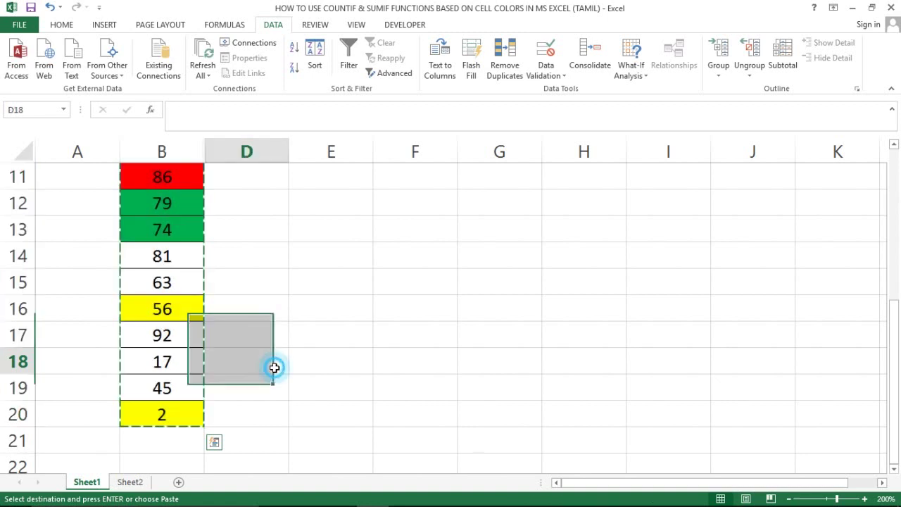
key(ctrl+Up)
key(Right)
key(Down)
key(shift+Right)
key(shift+Down)
key(shift+Down)
key(shift+Down)
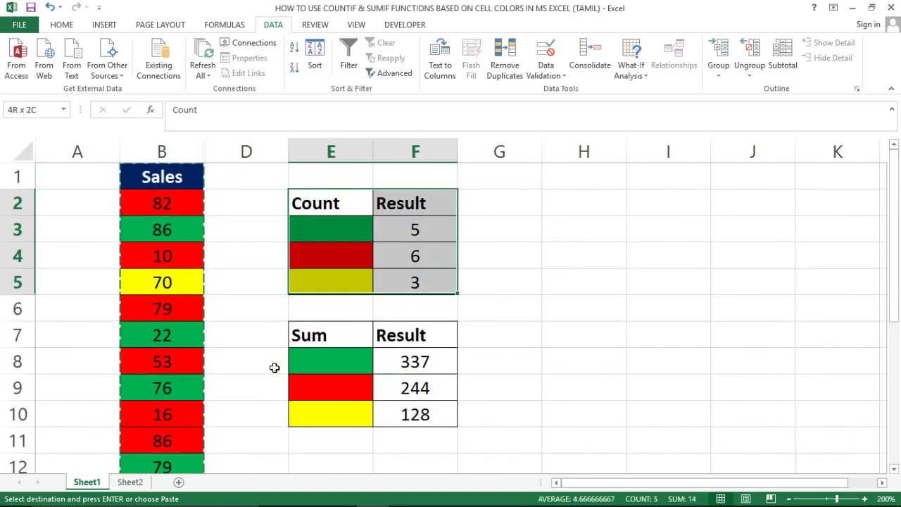
key(shift+Down)
key(shift+Down)
key(shift+Down)
key(shift+Down)
key(ctrl+v)
key(ctrl+c)
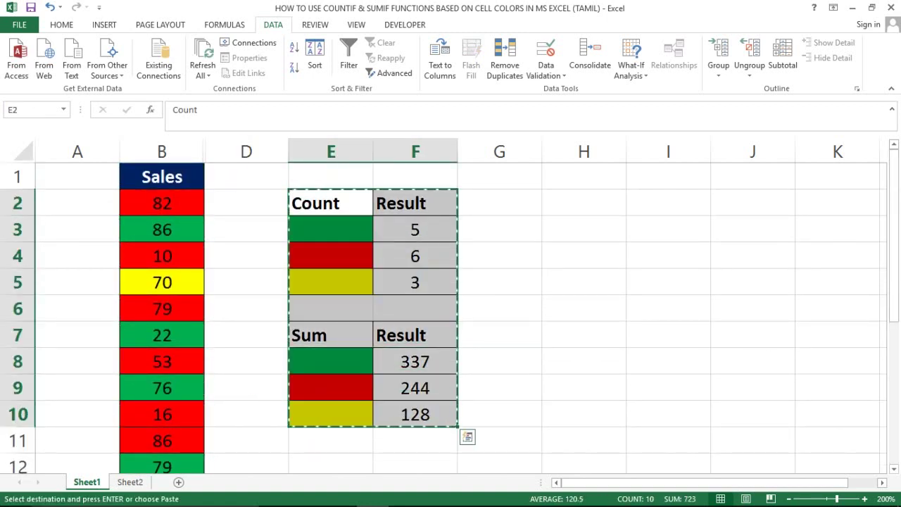
click(128, 481)
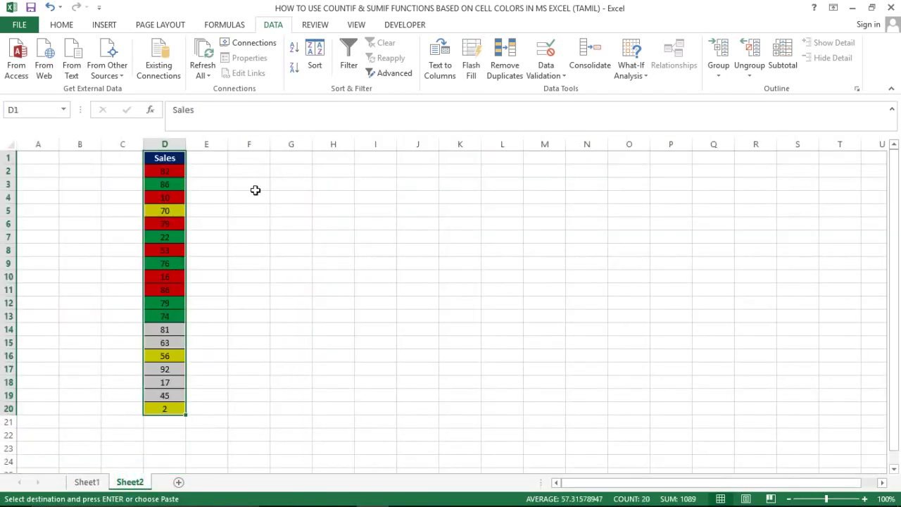
click(328, 170)
key(ctrl+v)
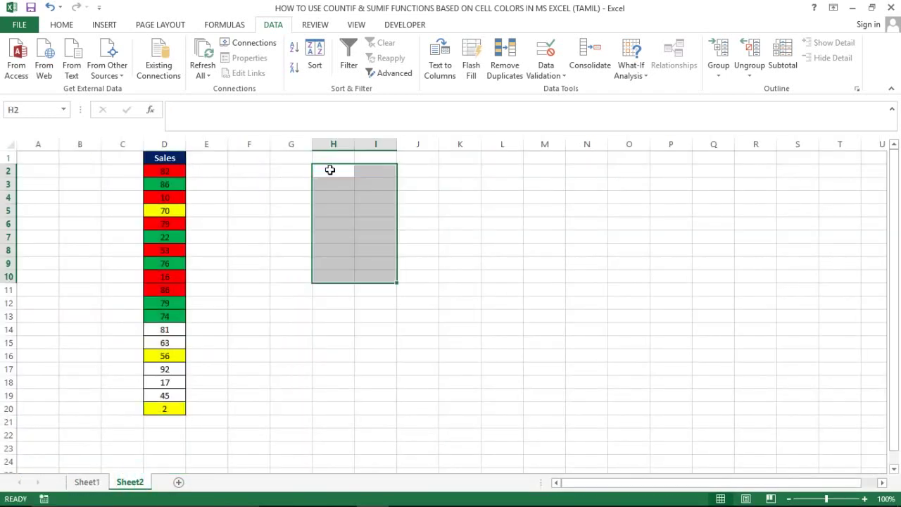
AutoFit columns H and I, then re-enter I3's COUNTIF and fill it down to I5
key(alt+o)
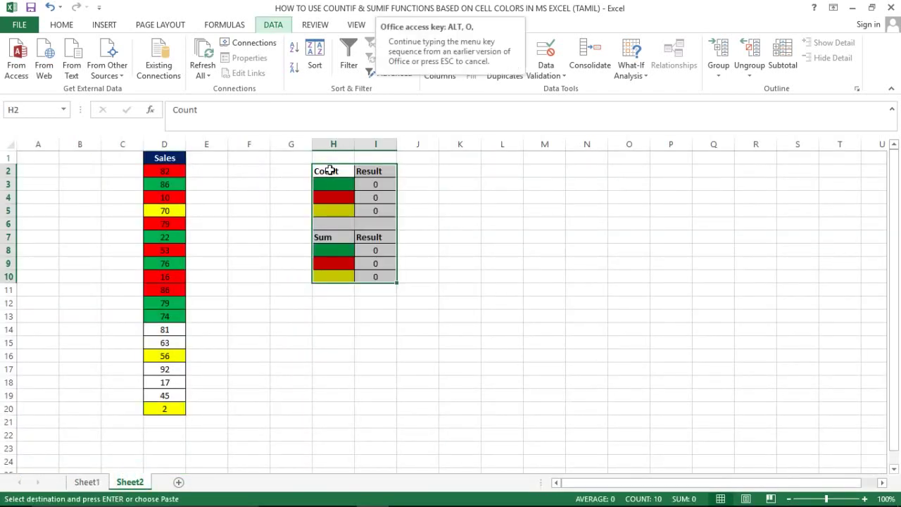
key(c)
key(a)
key(Escape)
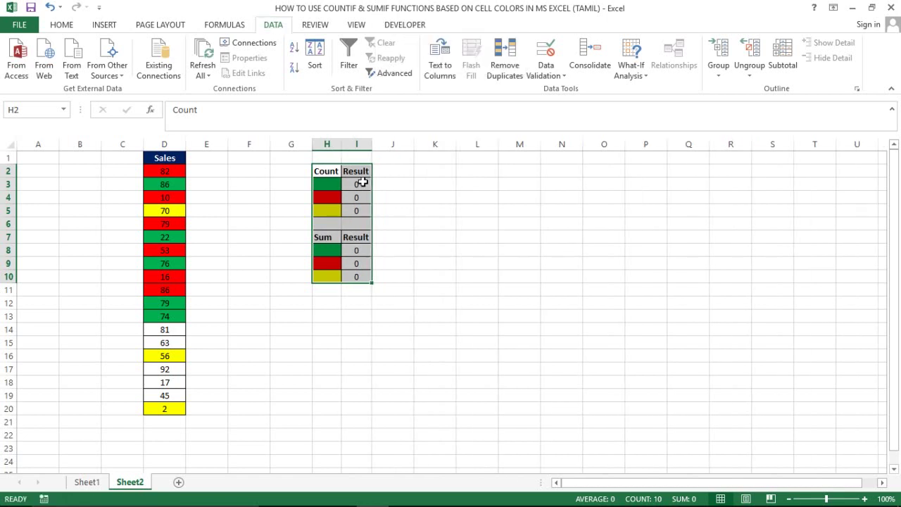
double_click(361, 182)
key(ctrl+Return)
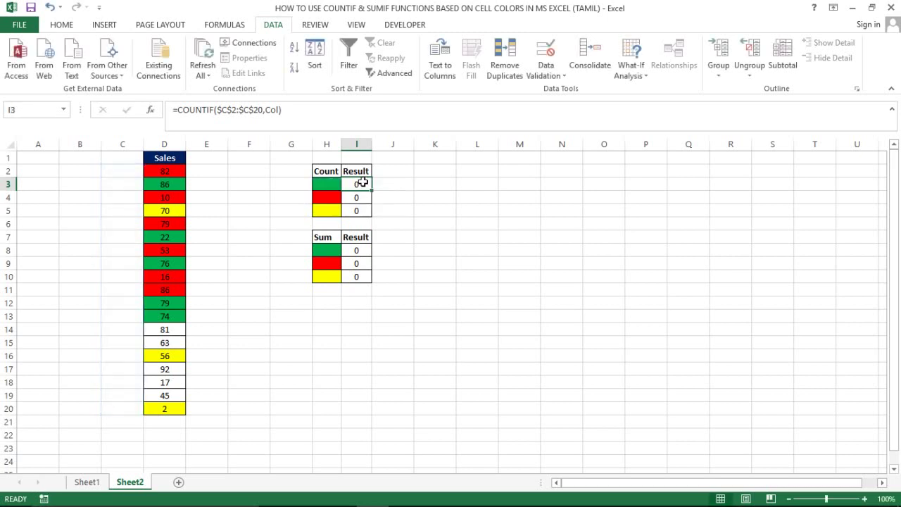
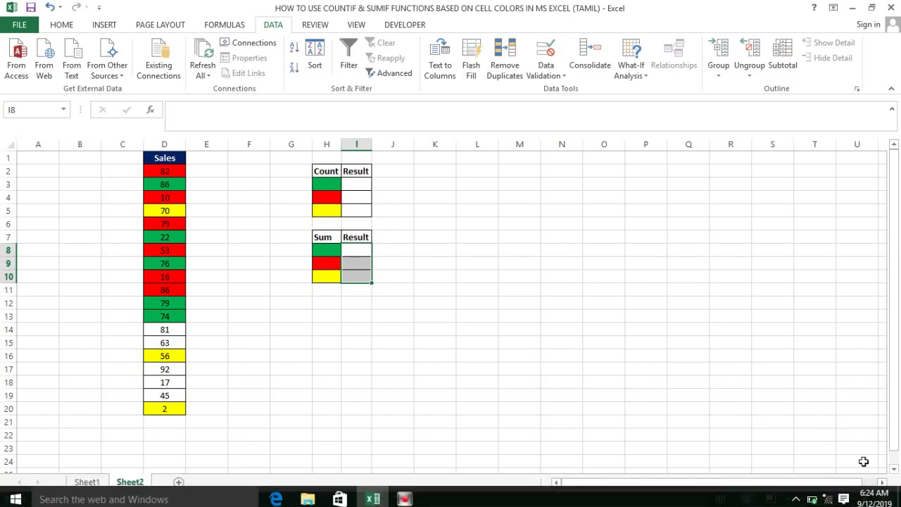
Zoom the sheet in to about 210%, then back down to 200%
click(865, 499)
click(864, 499)
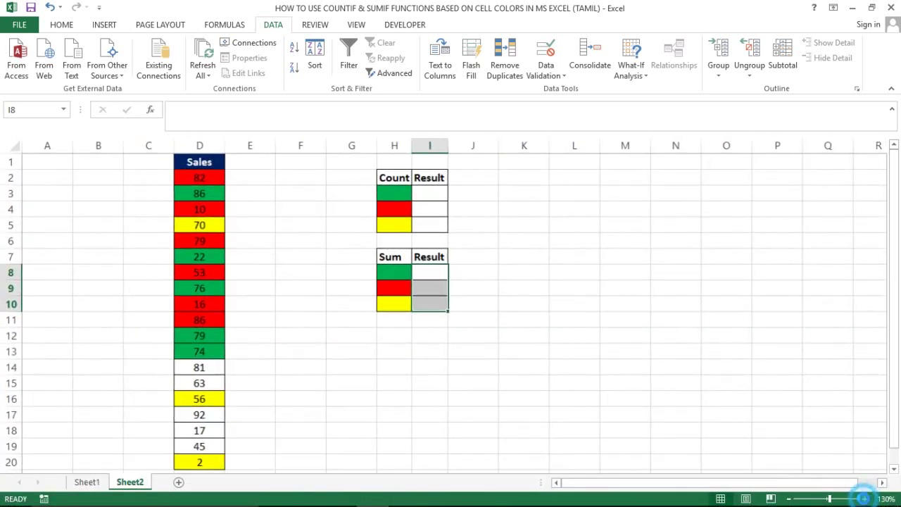
click(864, 499)
click(865, 499)
click(864, 499)
click(865, 499)
click(865, 499)
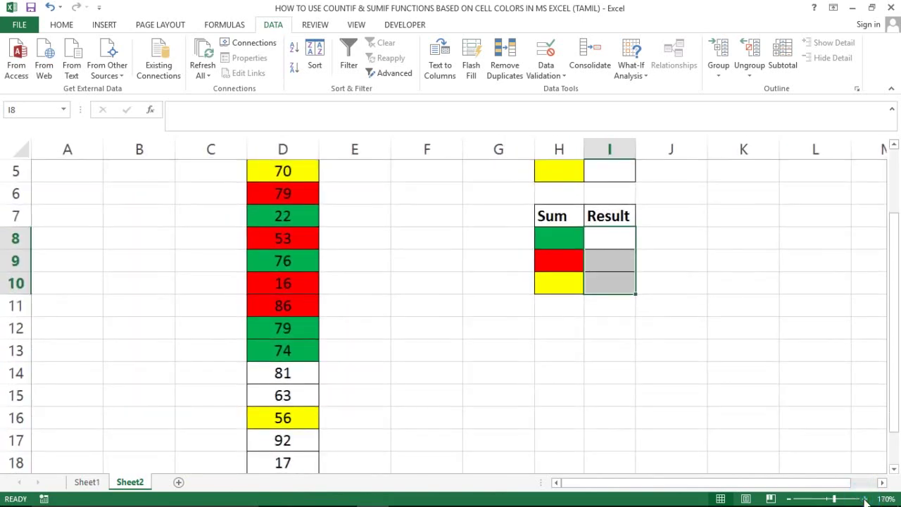
click(865, 499)
click(865, 500)
click(865, 499)
click(864, 499)
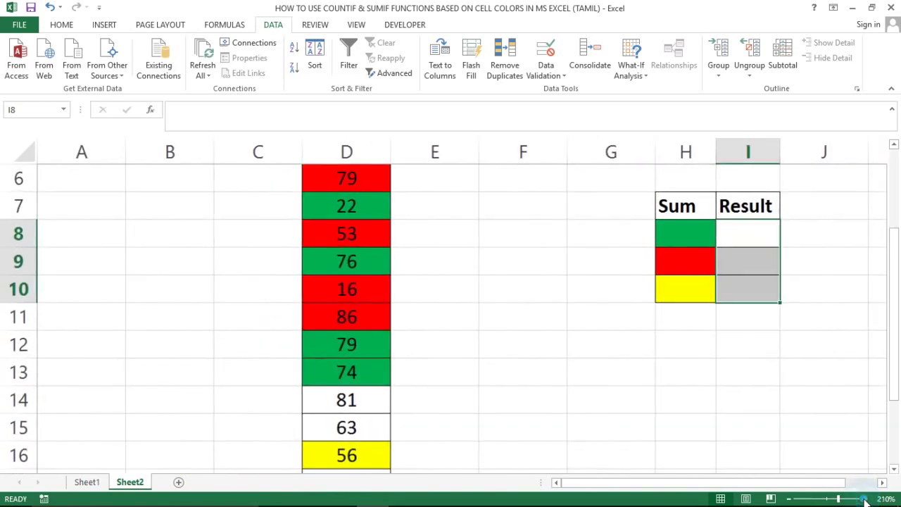
click(789, 499)
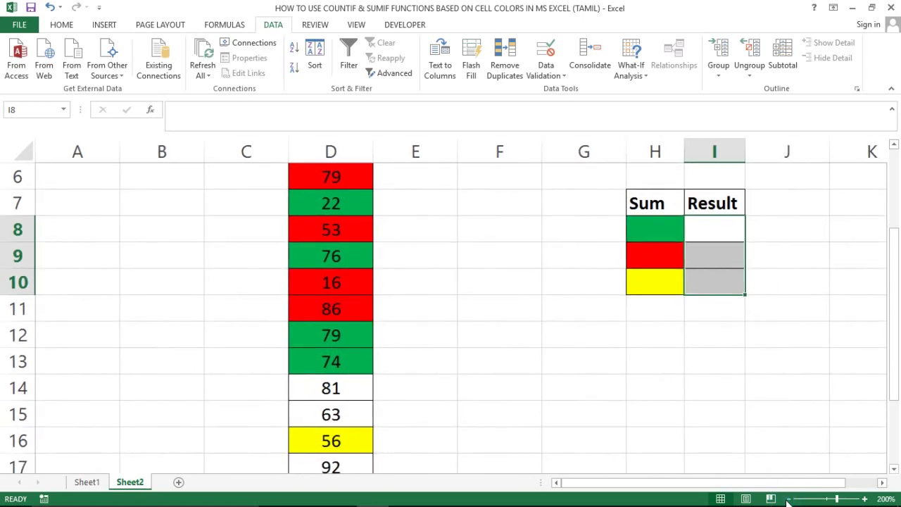
Delete the empty leading columns so the Sales values move into column B
click(77, 150)
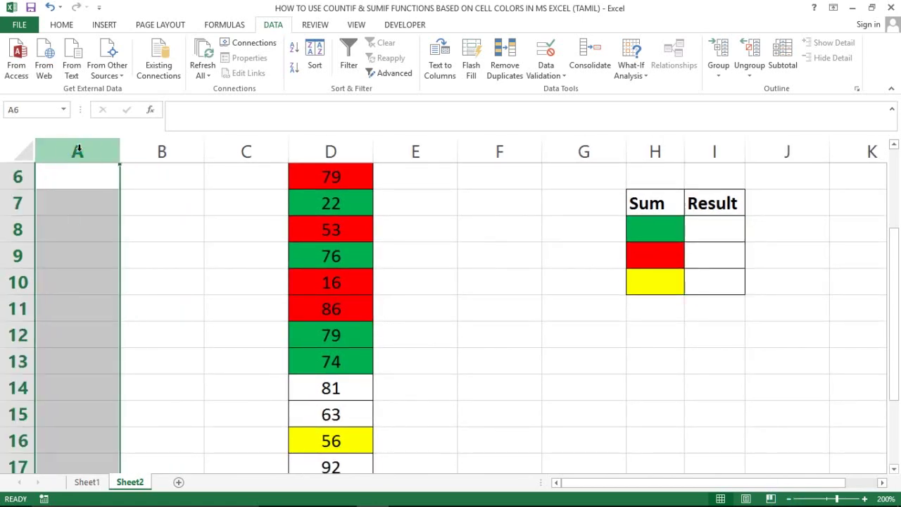
key(ctrl+minus)
key(ctrl+minus)
key(ctrl+Home)
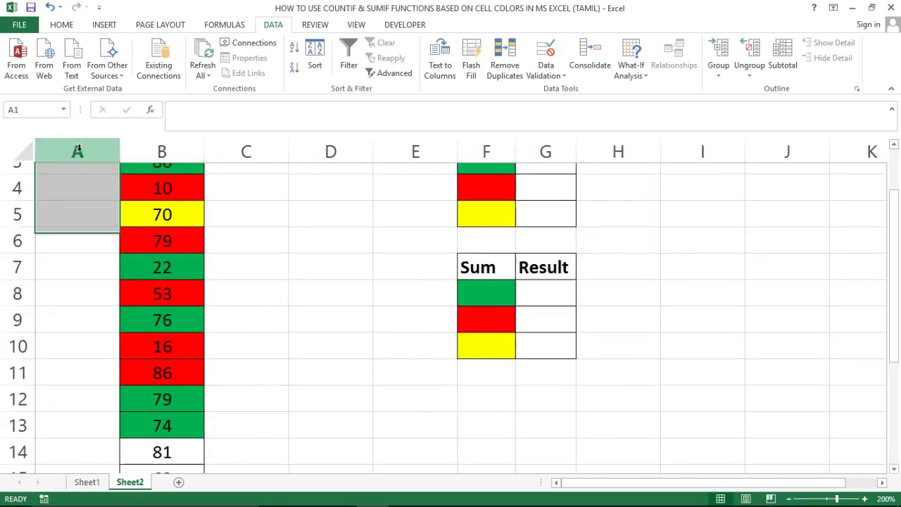
key(Right)
key(Right)
key(ctrl+space)
key(ctrl+minus)
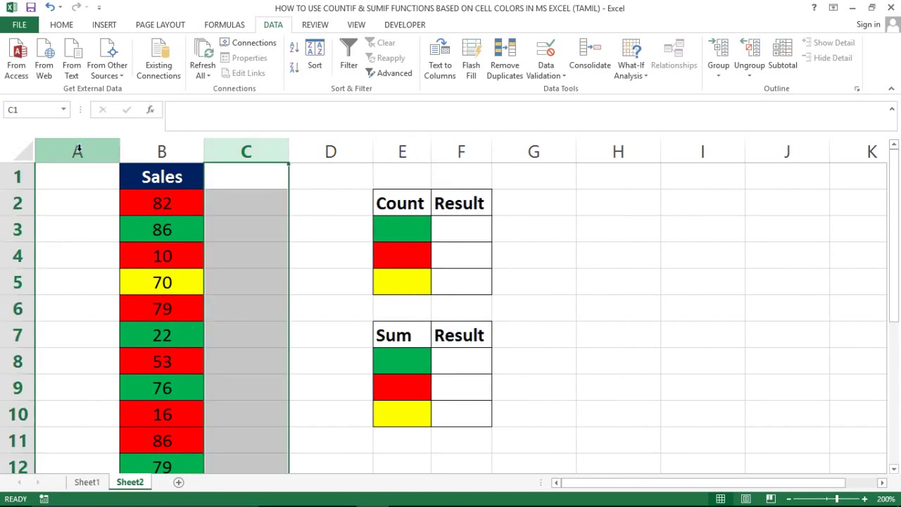
key(ctrl+minus)
Insert one empty column at D in front of the Count and Sum tables
key(ctrl+plus)
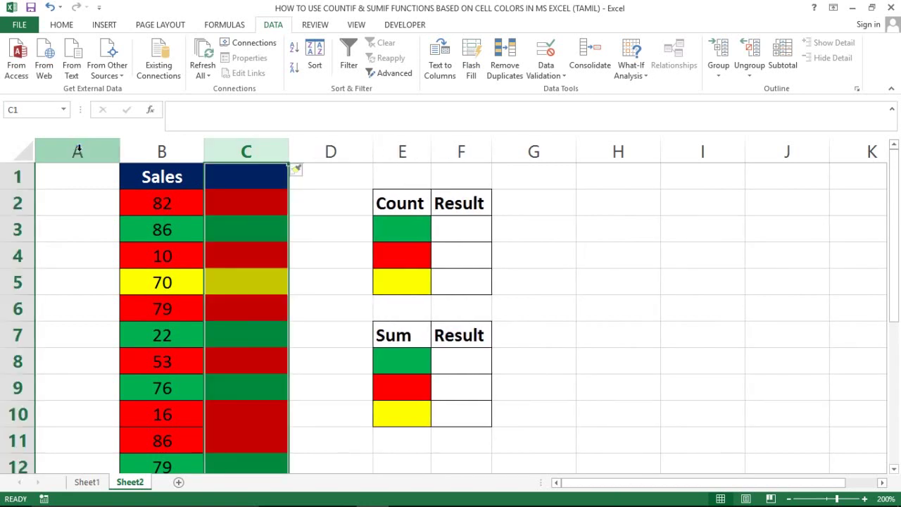
key(ctrl+minus)
key(Right)
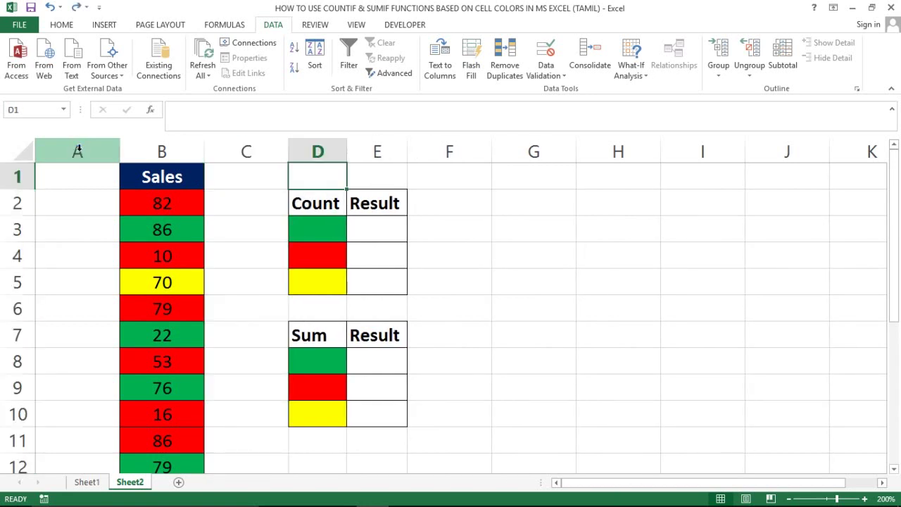
key(ctrl+space)
key(ctrl+plus)
Check the Sales range in column B and settle on the plain cell C2
key(shift+BackSpace)
key(Left)
key(Left)
key(Left)
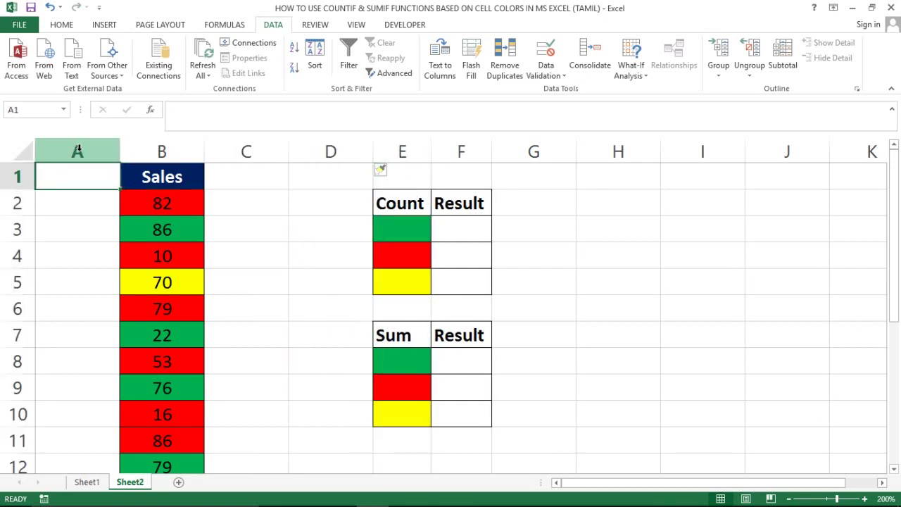
key(Right)
key(Down)
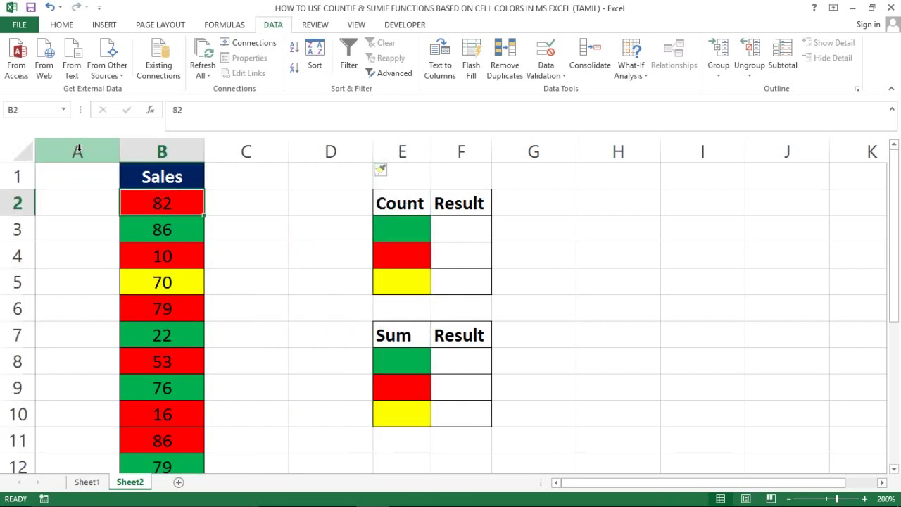
key(ctrl+shift+Down)
key(ctrl+Up)
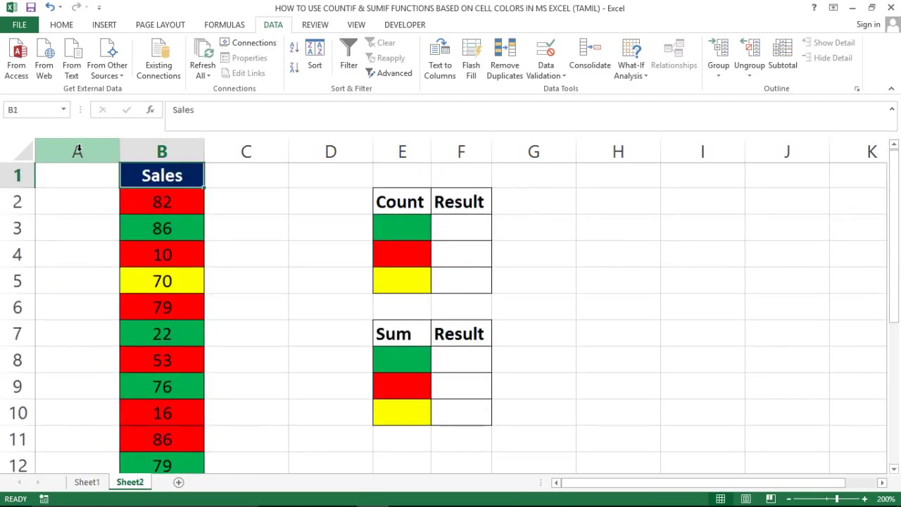
key(Down)
key(Down)
key(Up)
key(Right)
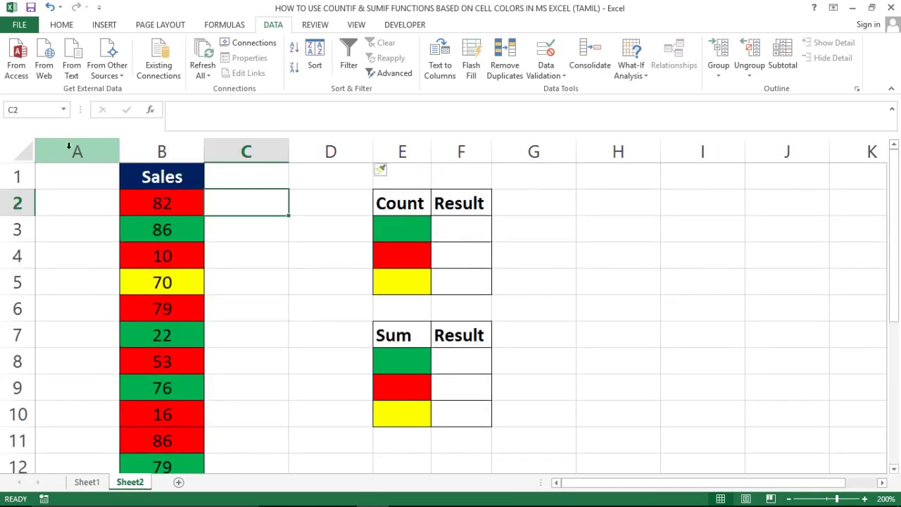
click(72, 27)
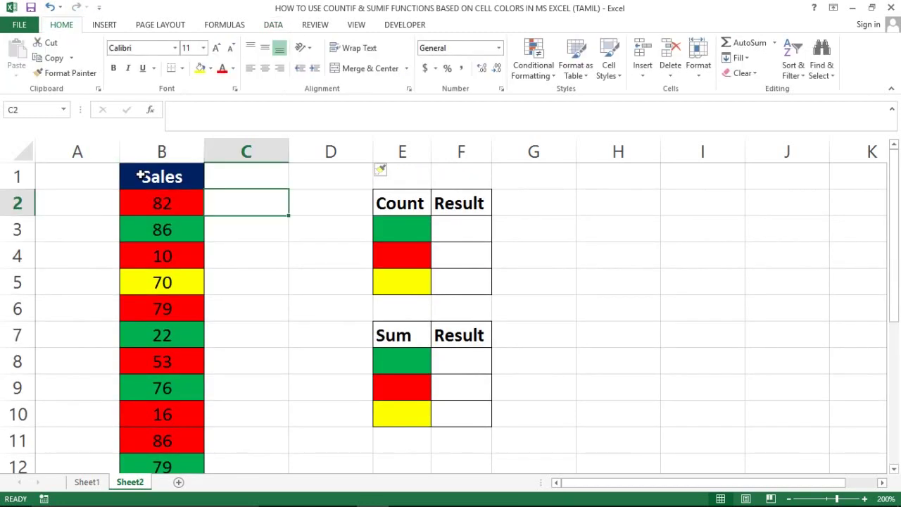
Copy C2's plain format onto Sales cells B2:B20 to strip their colour fills
click(70, 73)
click(150, 196)
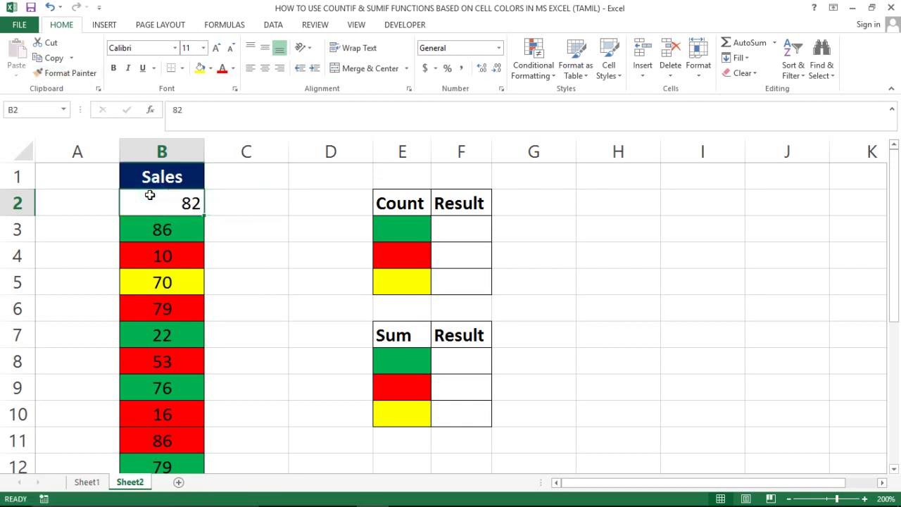
click(85, 76)
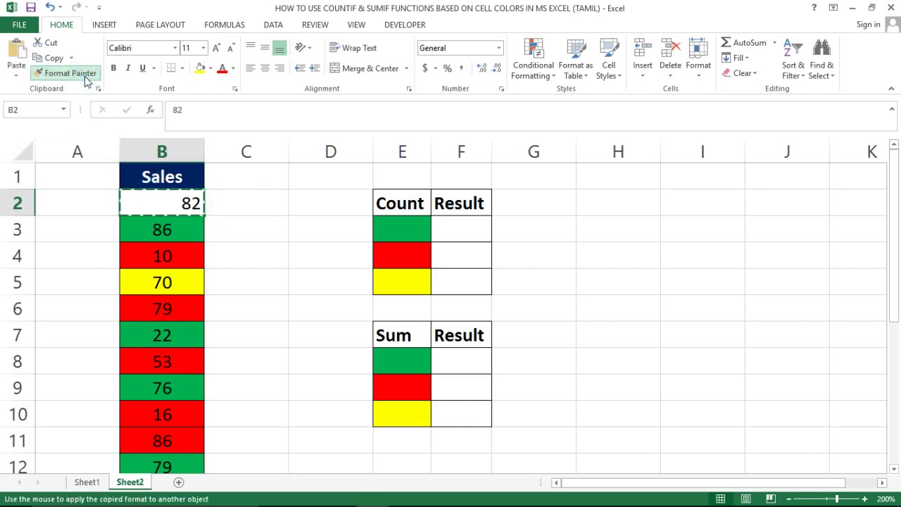
key(ctrl+shift+Down)
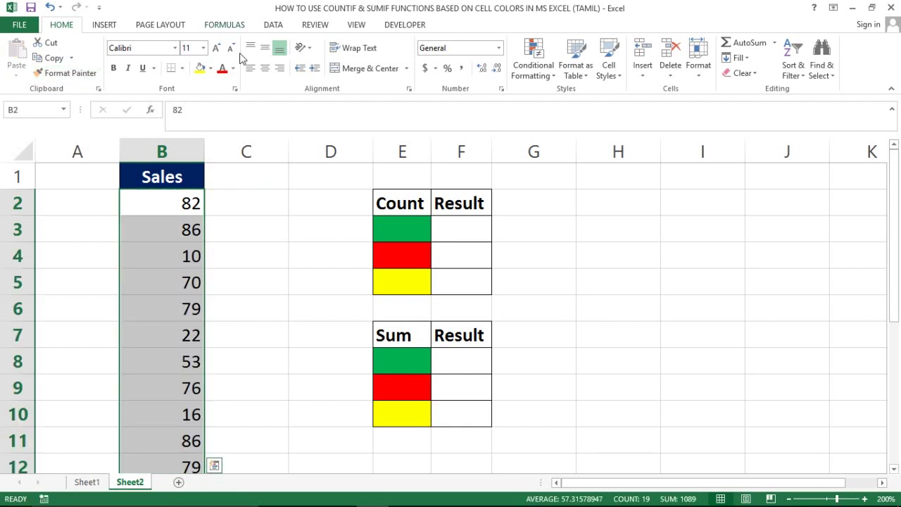
Centre the Sales values and give B2:B20 All Borders
click(266, 69)
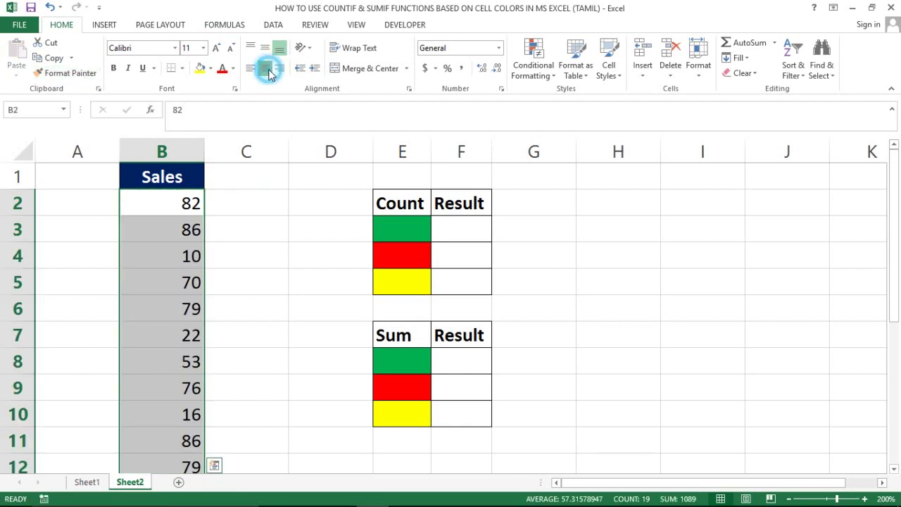
click(170, 201)
key(ctrl+shift+Down)
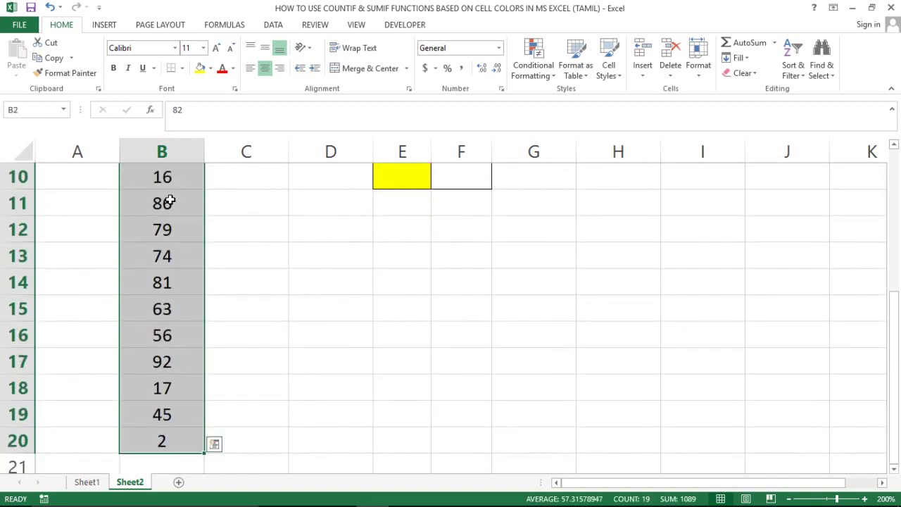
click(182, 68)
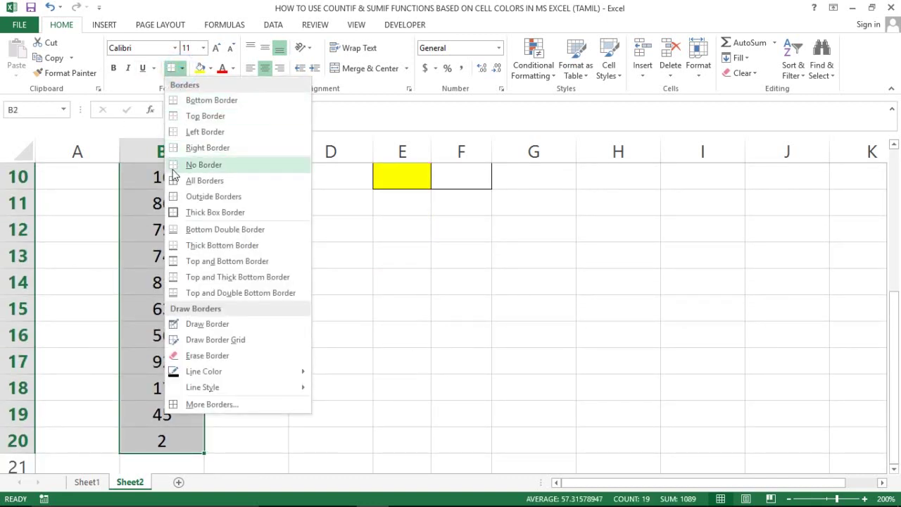
click(174, 181)
scroll(173, 234, up, 3)
Colour the Sales values 10 (B4) and 53 (B8) with the green Count-table swatch
click(173, 235)
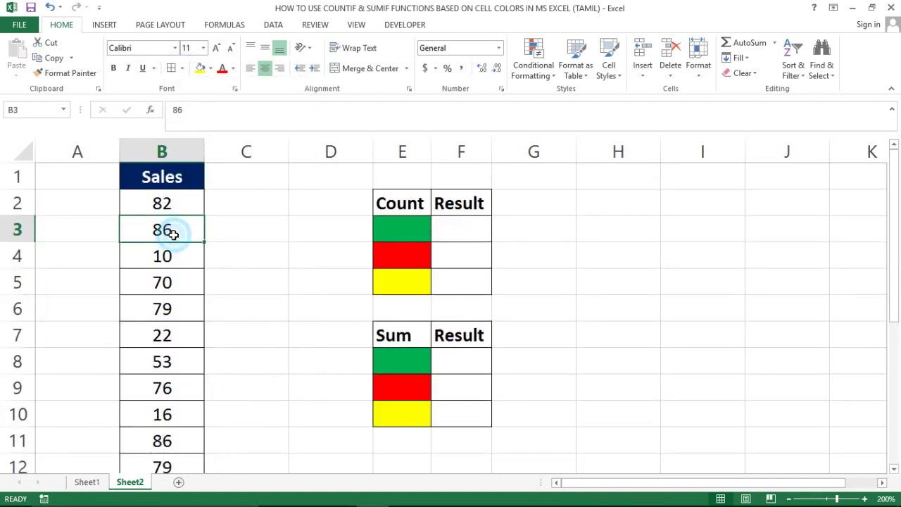
key(Up)
key(Up)
key(Down)
key(Down)
key(Down)
key(Up)
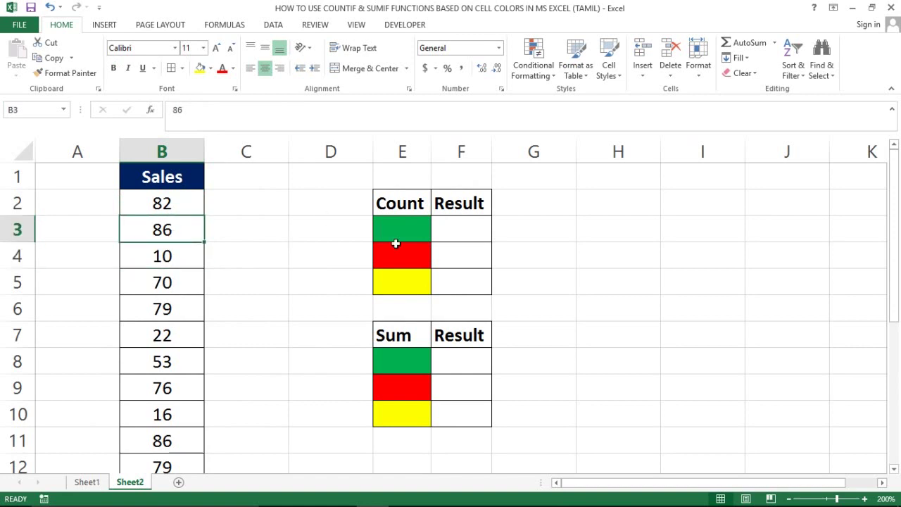
click(401, 229)
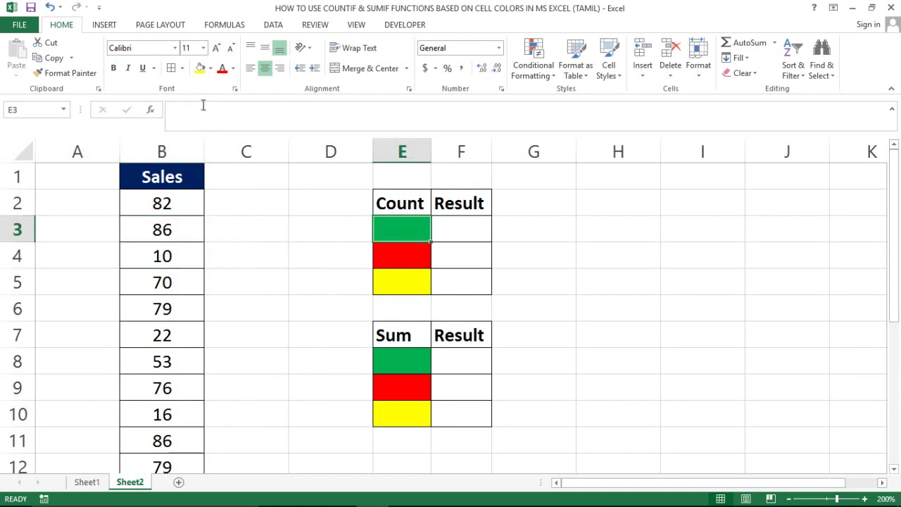
click(67, 72)
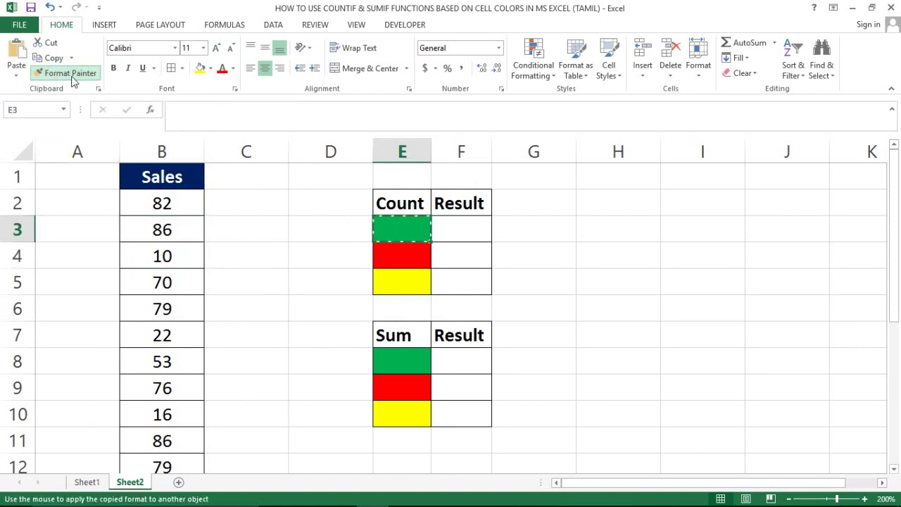
click(70, 73)
click(70, 73)
click(169, 256)
click(152, 372)
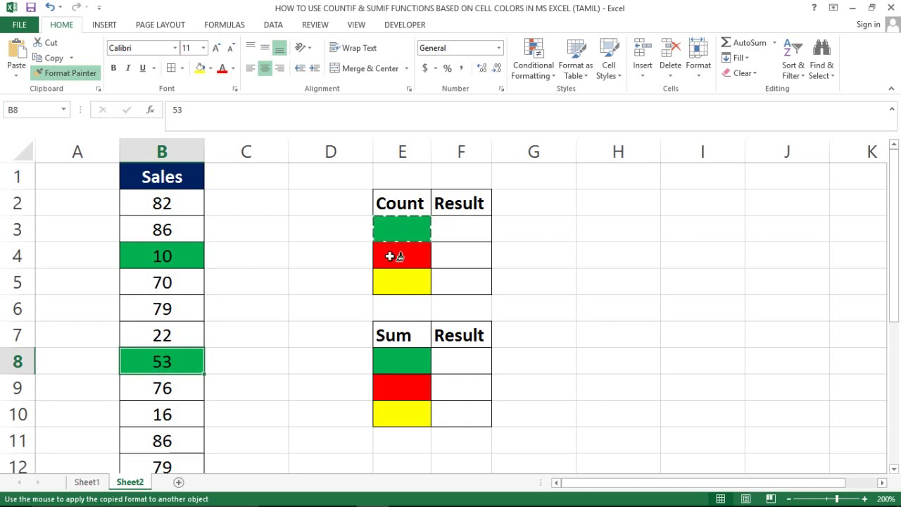
click(56, 74)
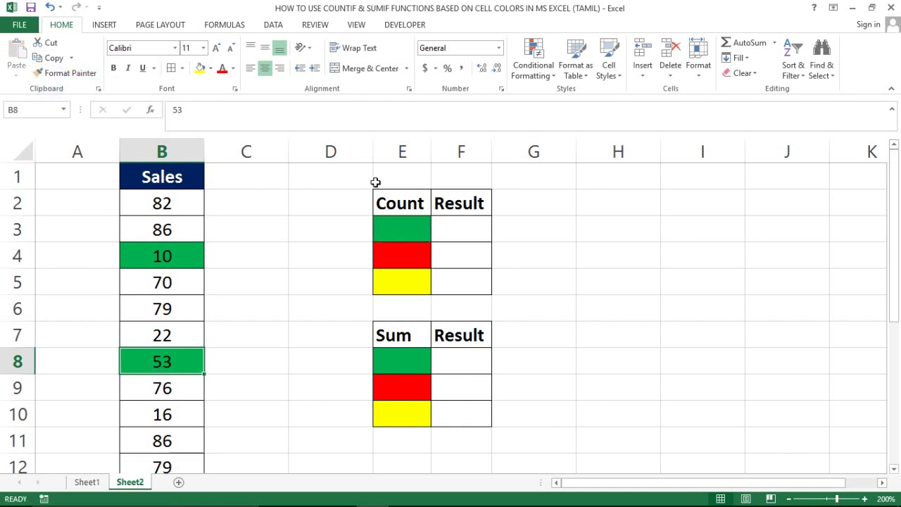
Colour the values 79 (B6), 86 (B11) and 63 (B15) with the red swatch fill
click(389, 252)
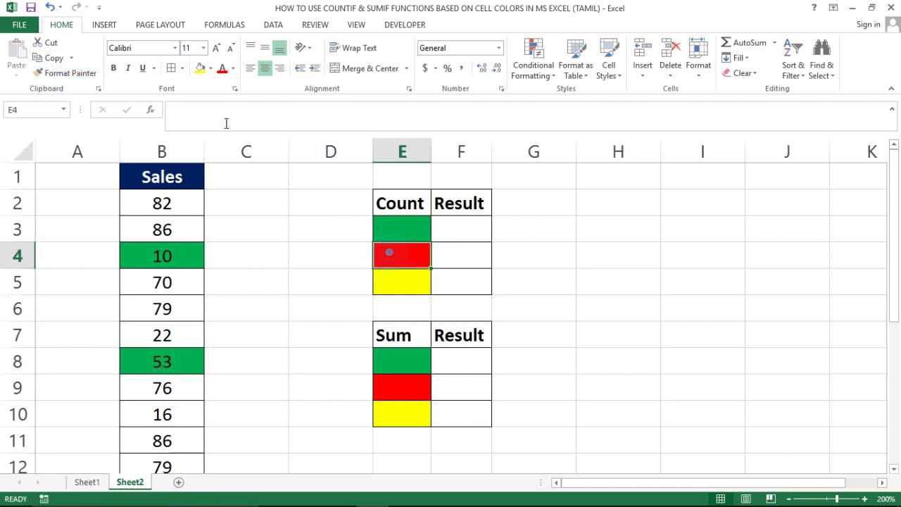
click(83, 79)
click(173, 301)
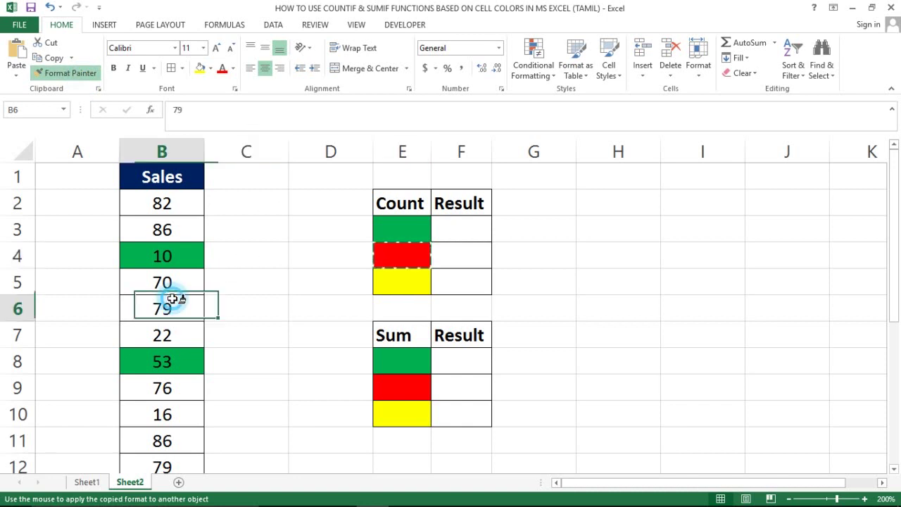
click(156, 431)
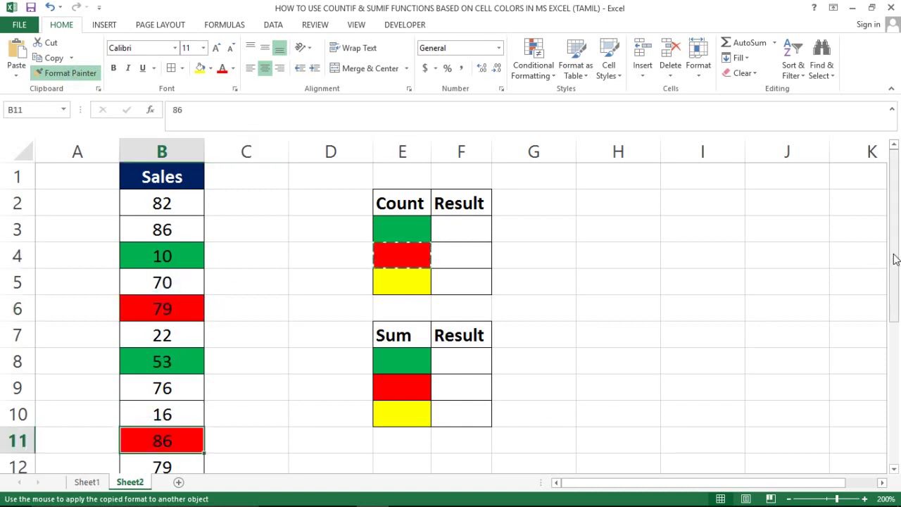
drag(894, 259, 891, 338)
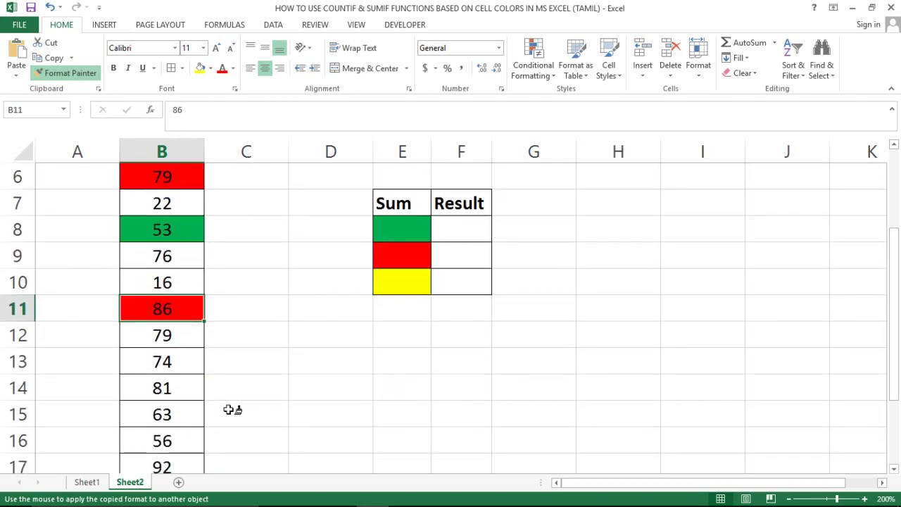
click(157, 414)
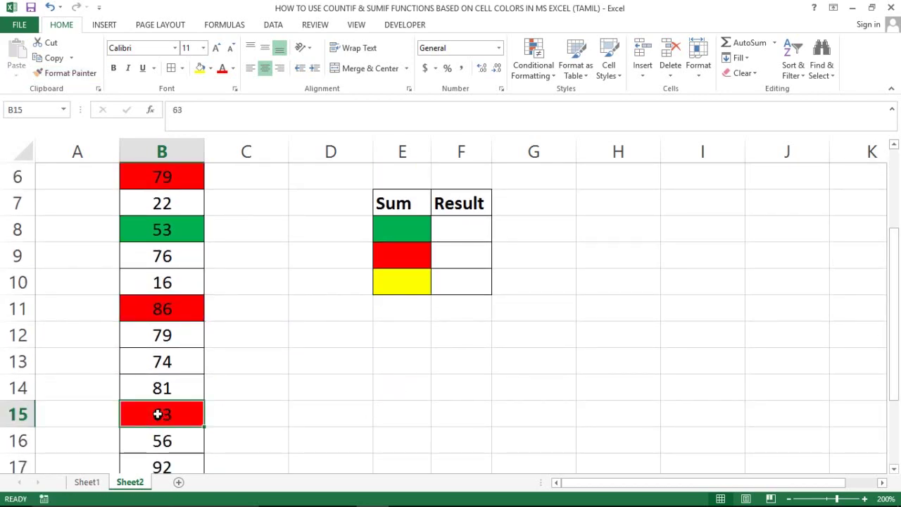
key(ctrl+Up)
key(Right)
key(Right)
key(Right)
key(Down)
key(Down)
key(Down)
key(Down)
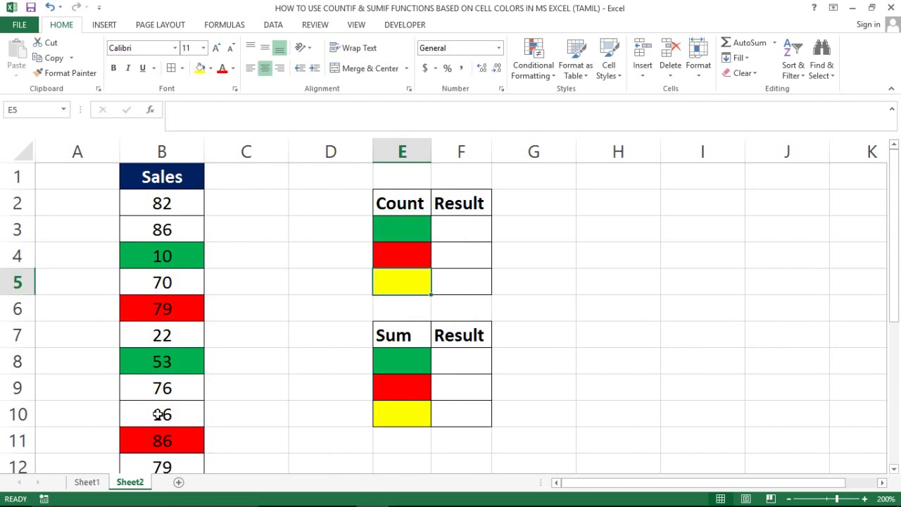
Paint the yellow legend fill onto the Sales values 16, 92, 17 and 2
click(79, 73)
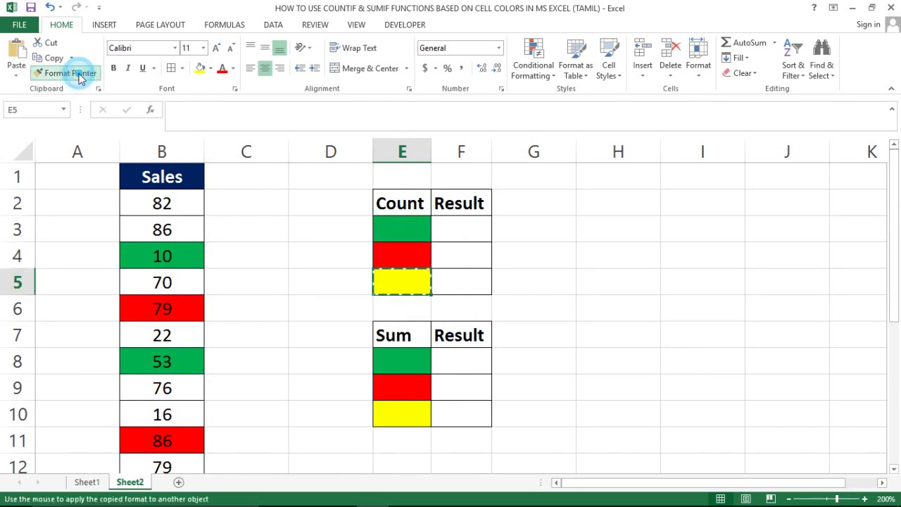
click(159, 407)
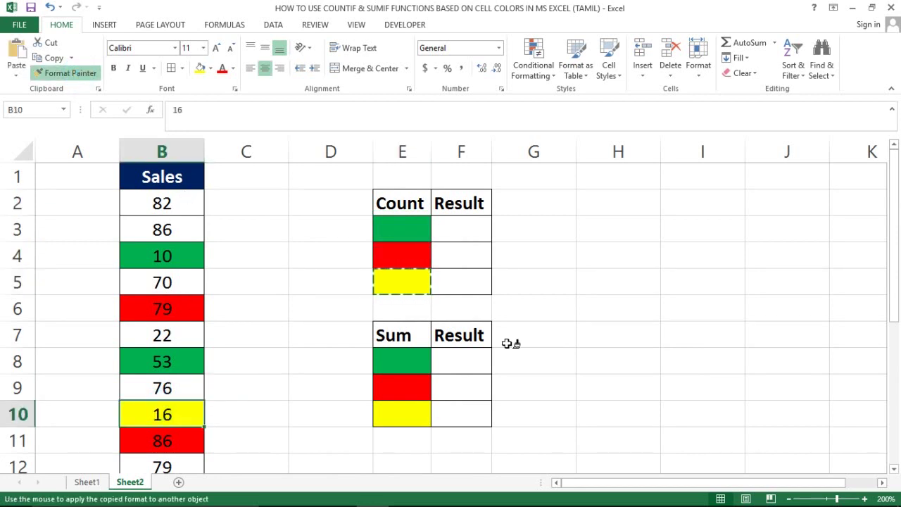
drag(900, 225, 896, 289)
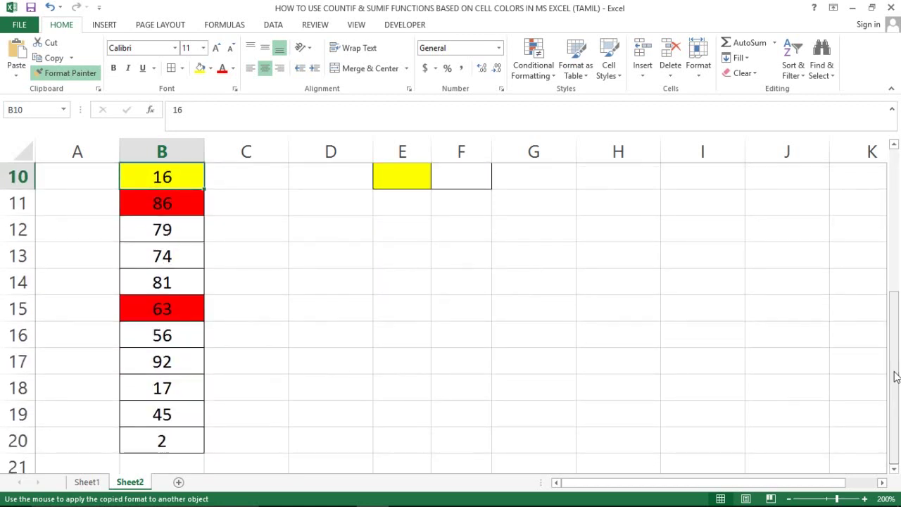
drag(896, 288, 895, 377)
click(156, 358)
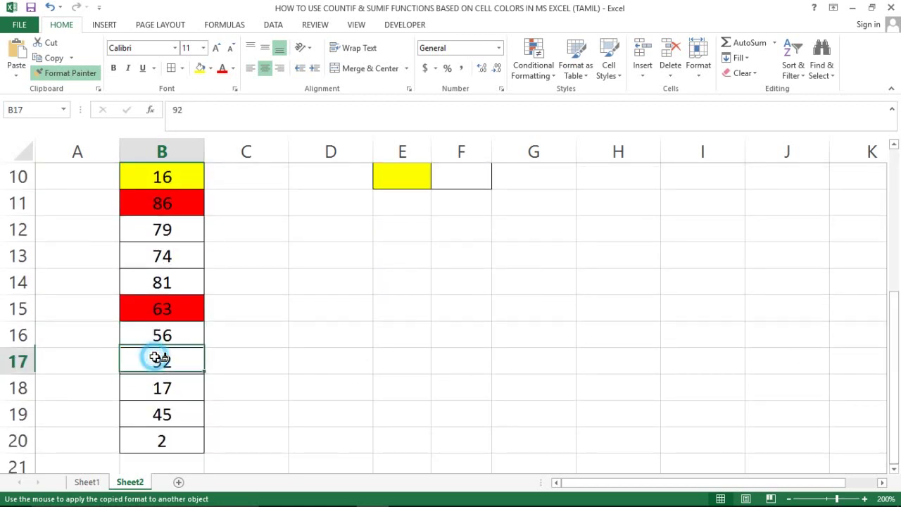
click(168, 392)
click(168, 442)
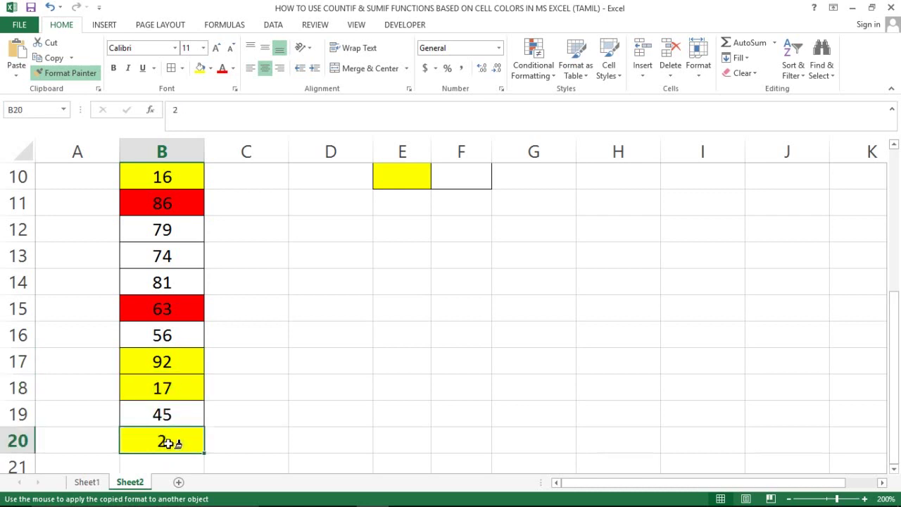
key(Escape)
Review the three legend colour cells and return to the empty cell C2
key(ctrl+Up)
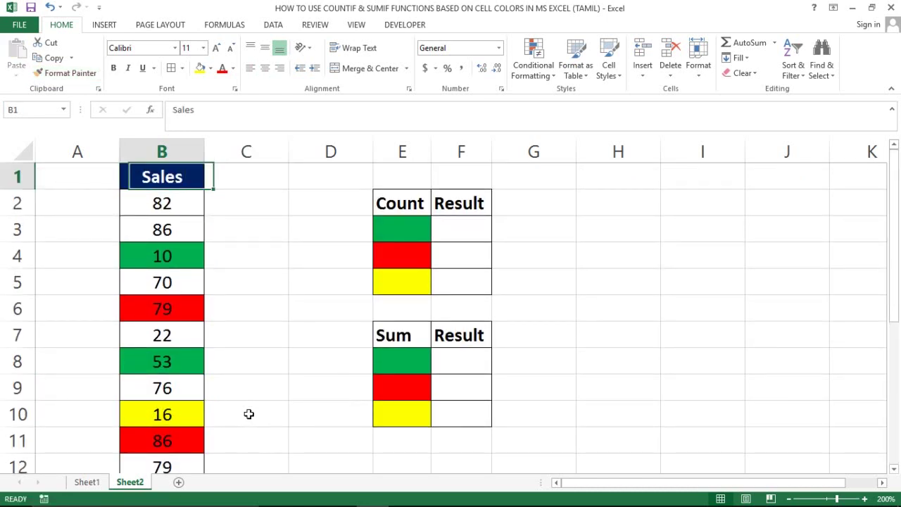
key(Down)
key(Right)
key(Right)
key(Right)
key(Down)
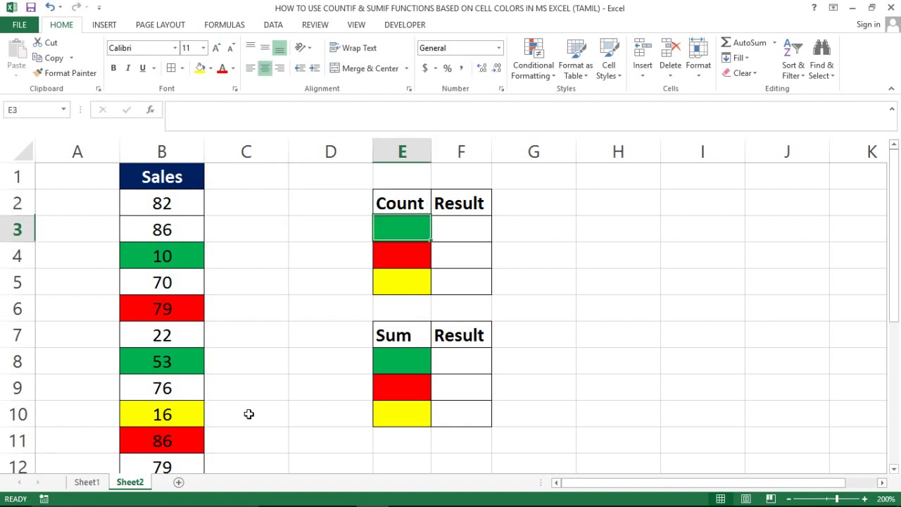
key(shift+Down)
key(shift+Down)
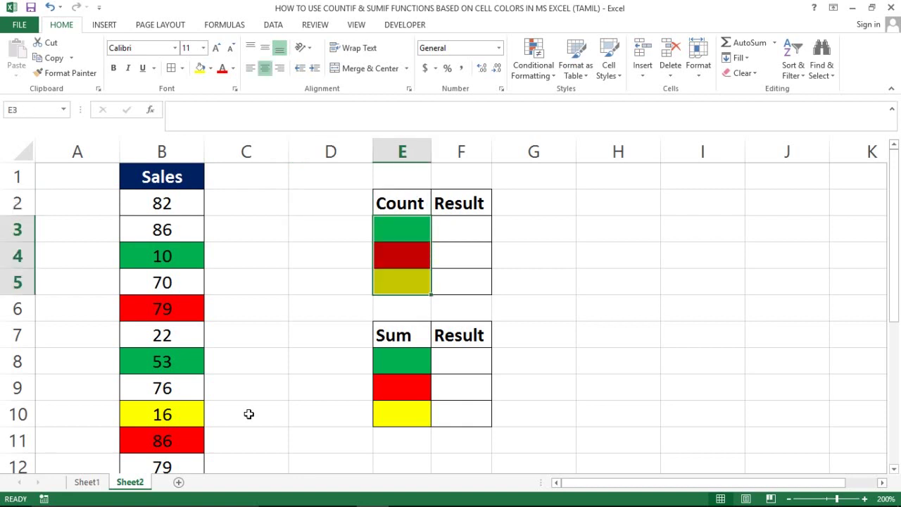
key(Left)
key(Left)
key(Left)
key(Left)
key(Right)
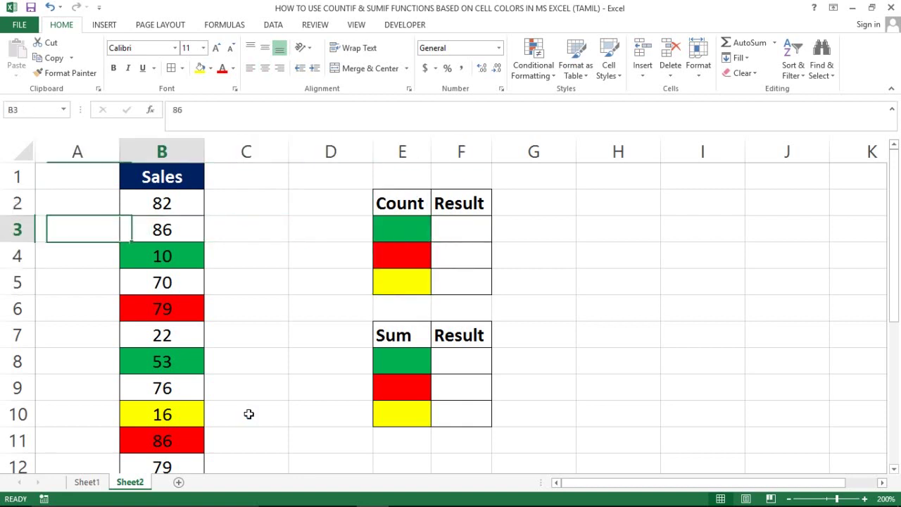
key(Up)
key(Right)
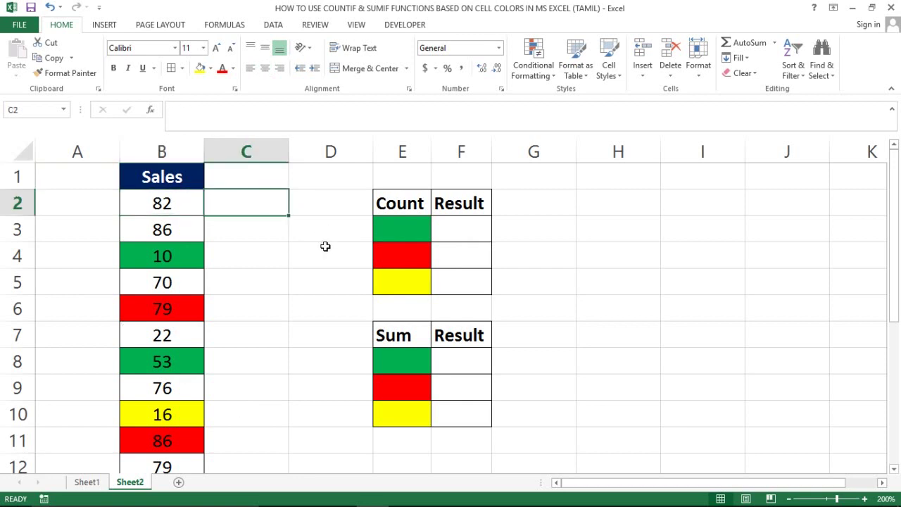
Open the New Name dialog through Name Manager on the Formulas ribbon, referencing Sheet2!$C$2
click(232, 25)
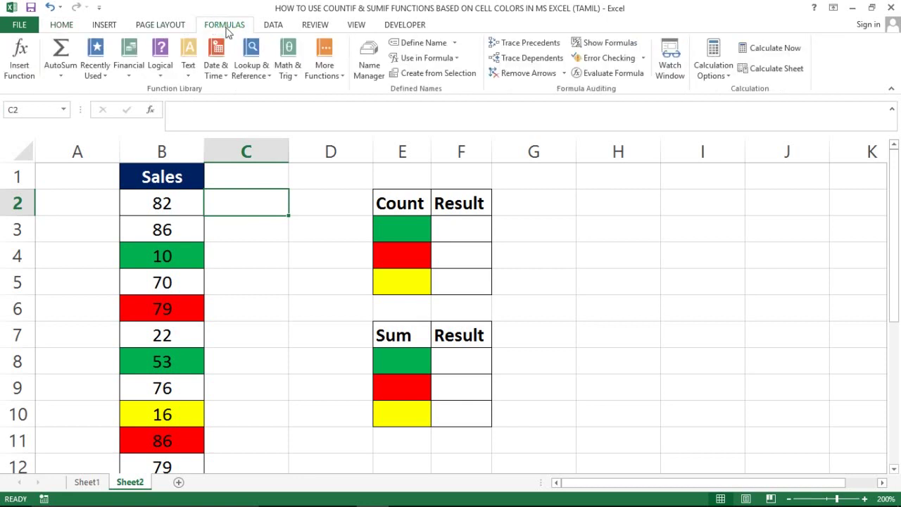
click(367, 70)
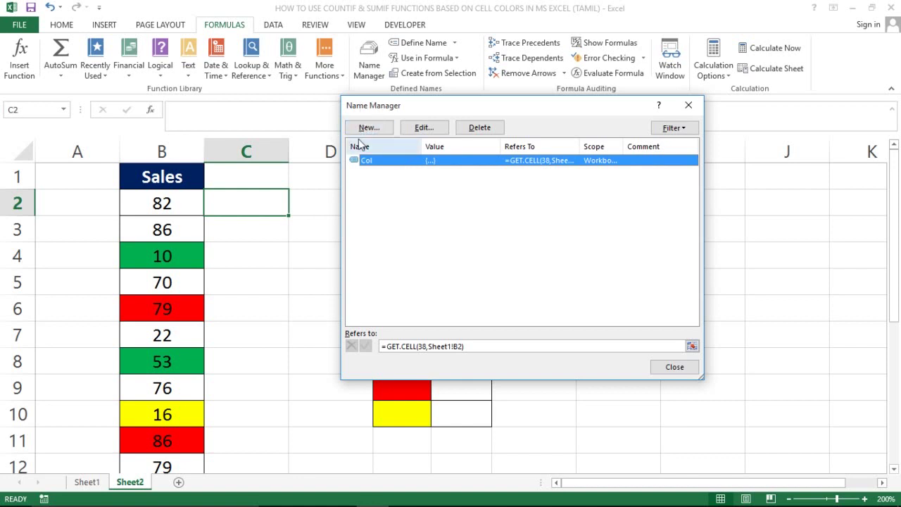
click(367, 129)
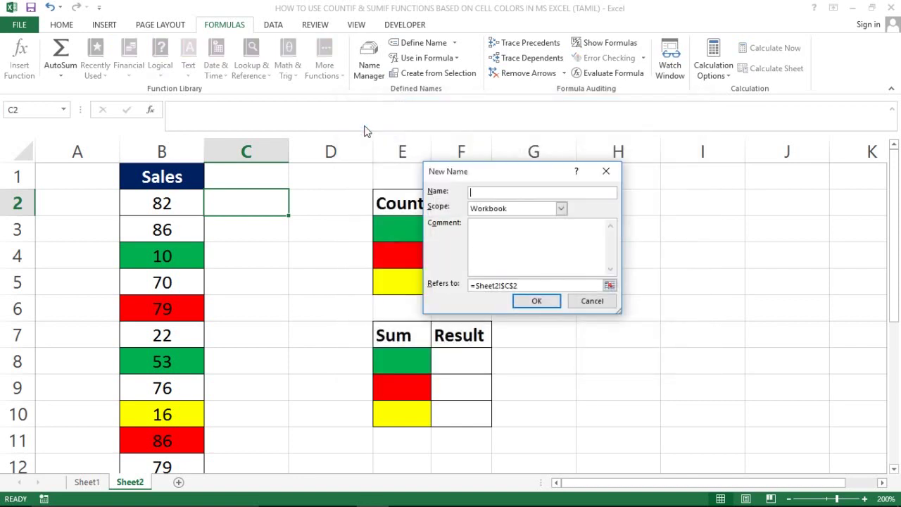
Define the name Cells_Color as =GET.CELL(38,Sheet2!B2) with a relative B2 reference and save it
click(482, 192)
click(525, 285)
key(BackSpace)
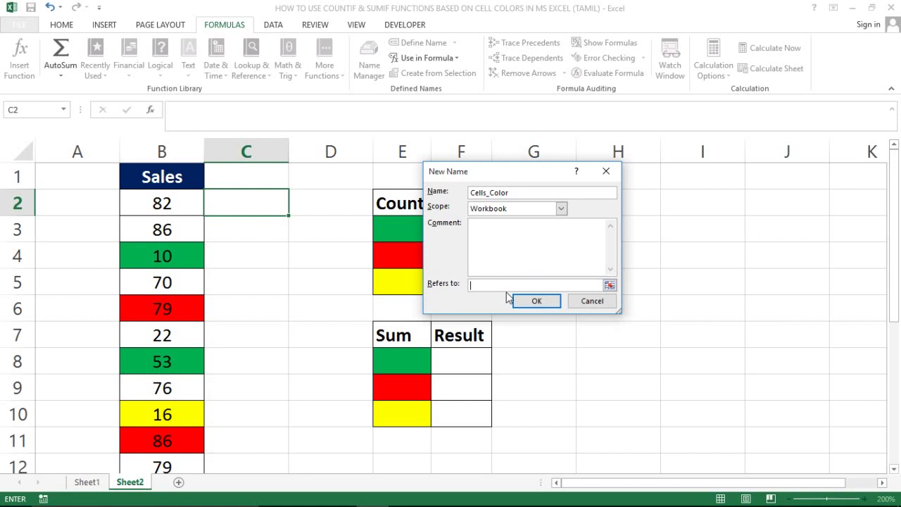
text(=GET.)
text(CE)
text(LL)
text(()
text(38,)
click(152, 202)
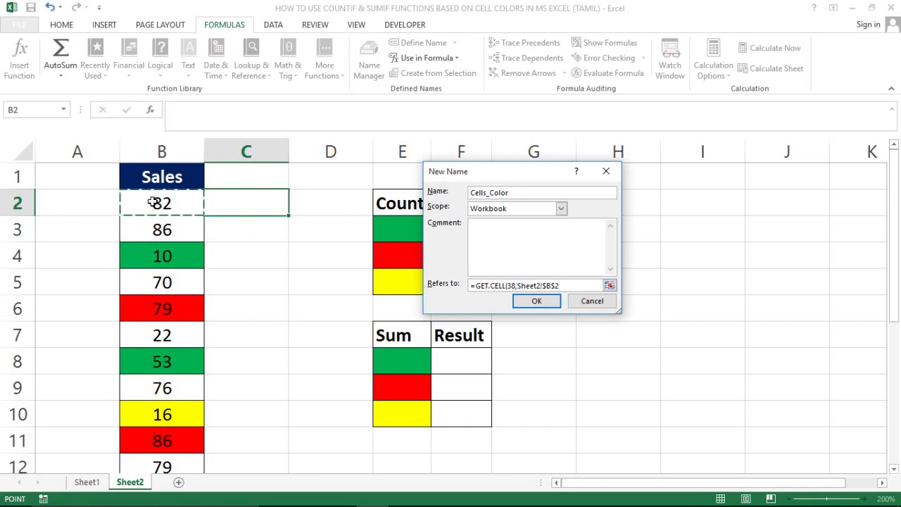
key(F4)
key(F4)
key(F4)
click(554, 284)
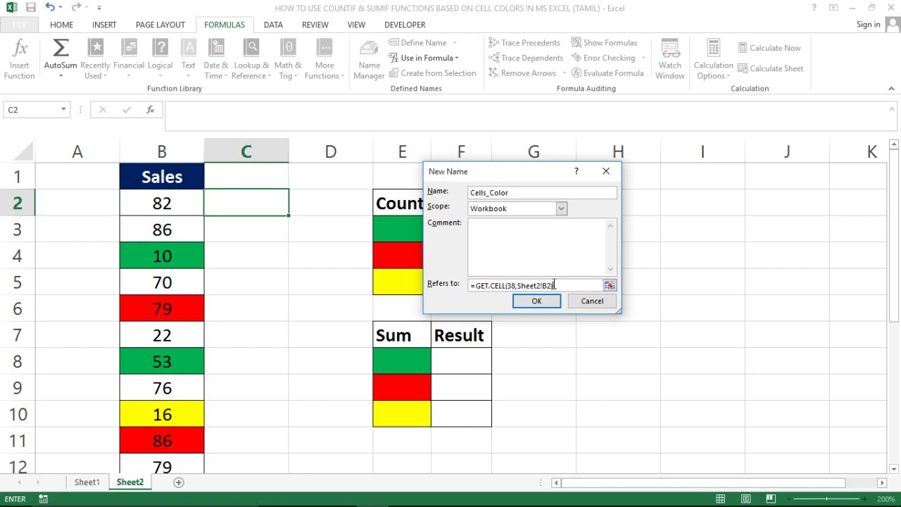
click(533, 301)
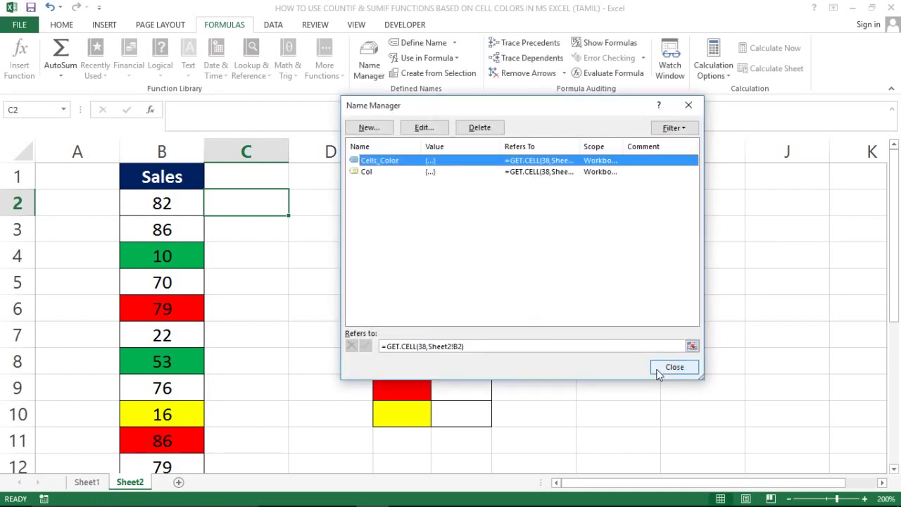
Close Name Manager and start a formula in C2, picking Cells_Color from the suggestions
click(675, 367)
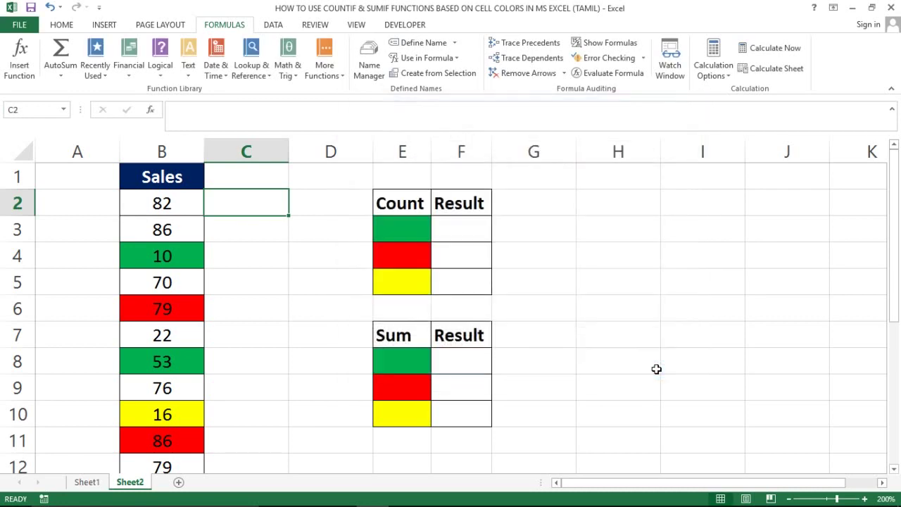
click(317, 244)
click(237, 200)
text(=)
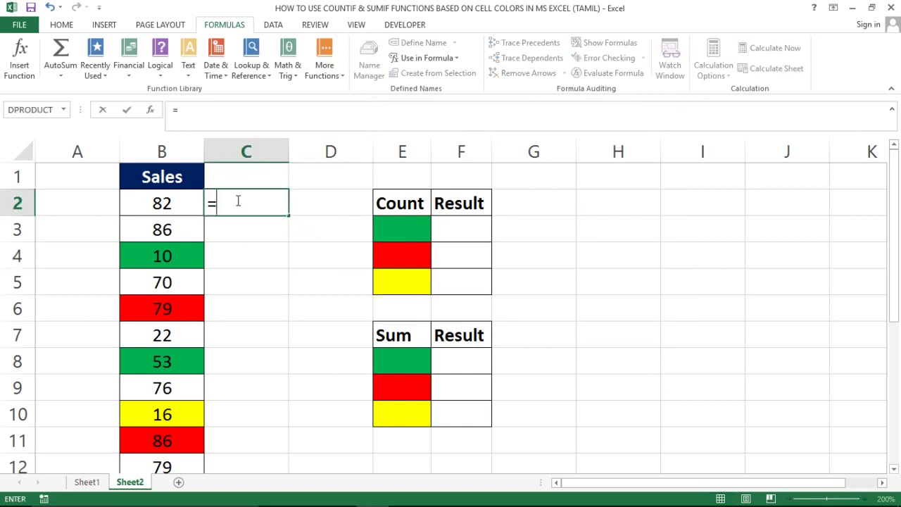
text(c)
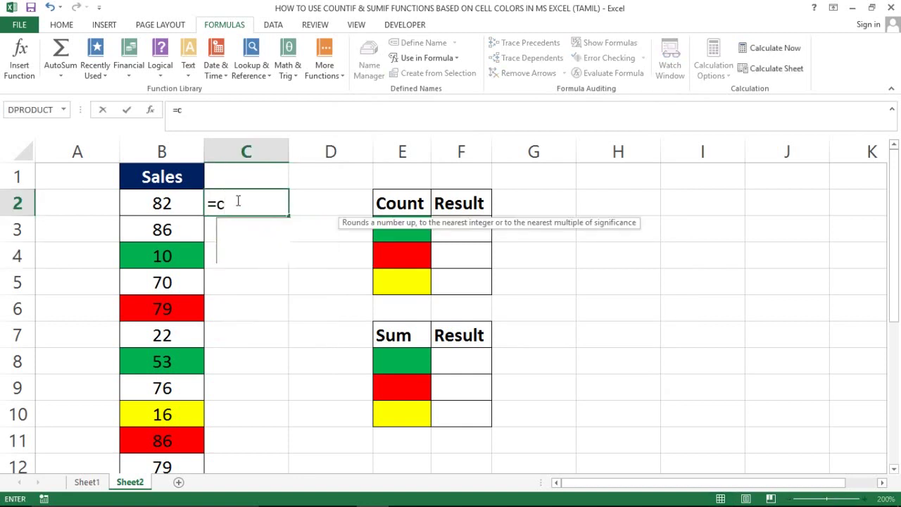
text(e)
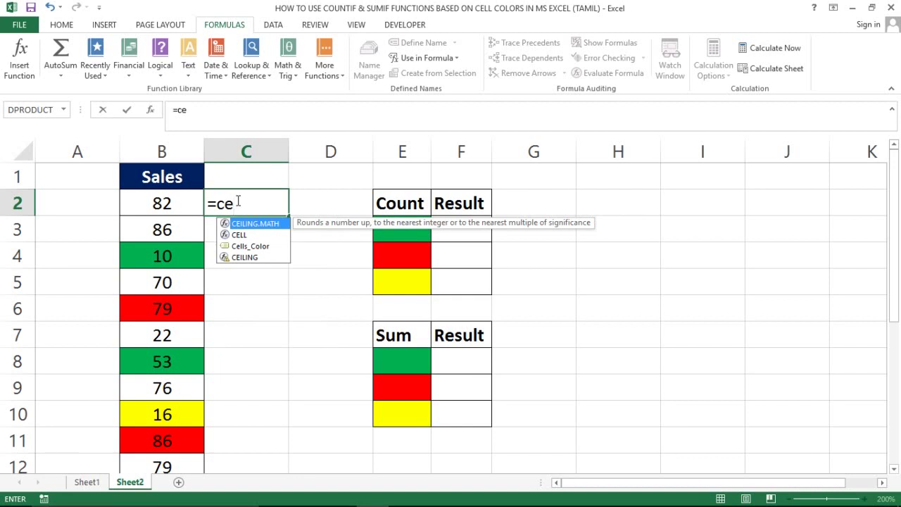
key(BackSpace)
text(o)
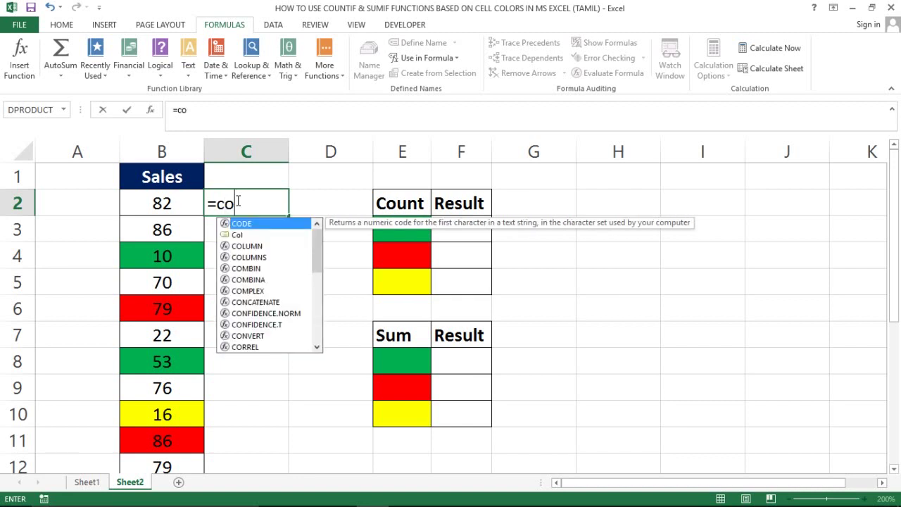
text(l)
key(BackSpace)
key(BackSpace)
key(BackSpace)
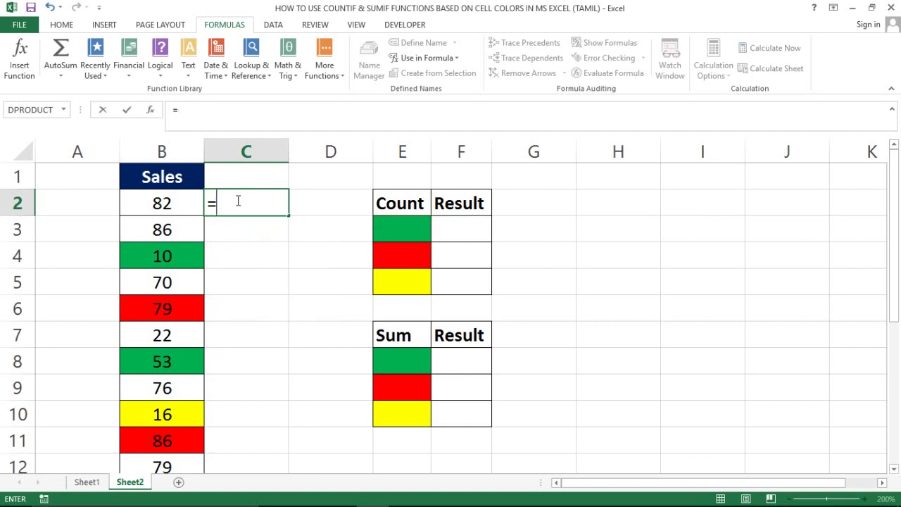
text(ce)
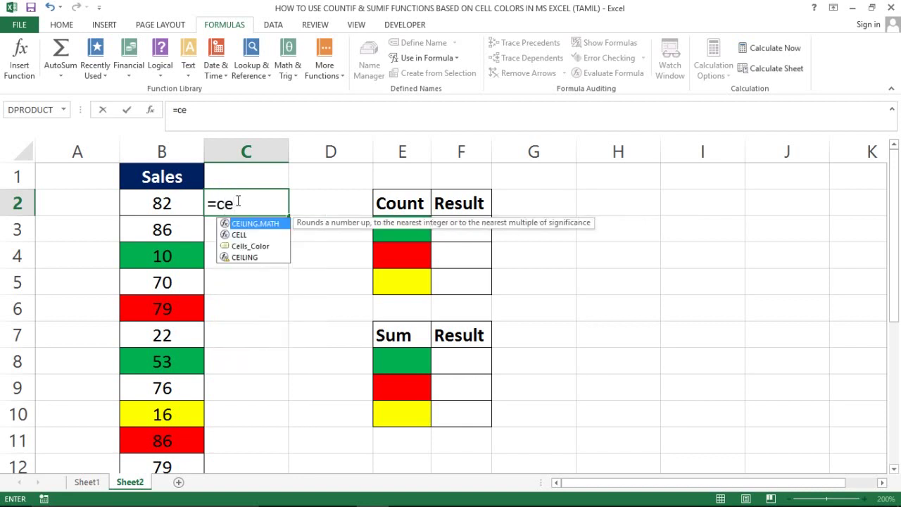
text(ll)
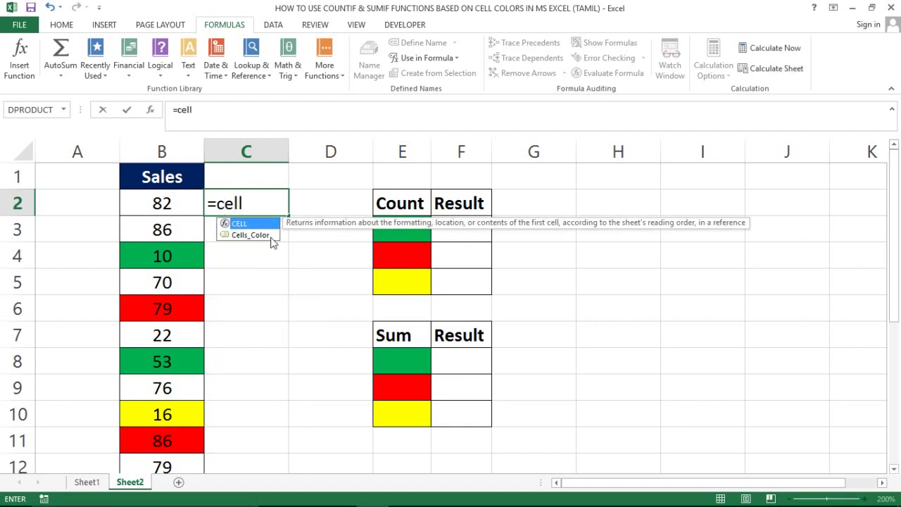
click(255, 237)
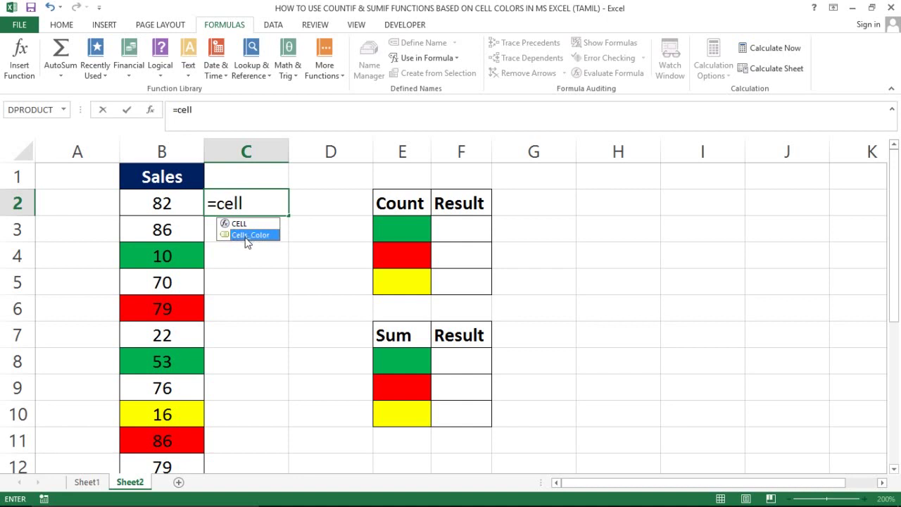
Commit =Cells_Color in C2, returning 0 for the uncoloured value 82 in B2
key(Escape)
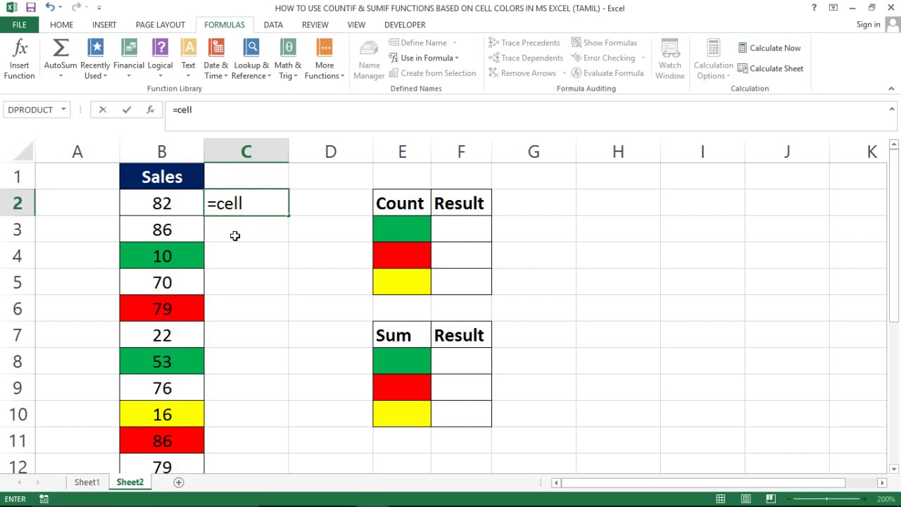
key(BackSpace)
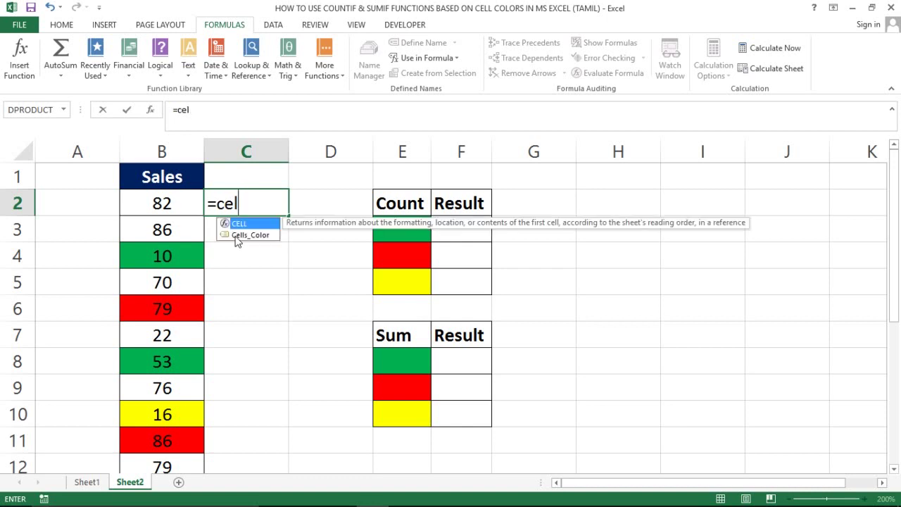
key(BackSpace)
key(BackSpace)
key(BackSpace)
text(c)
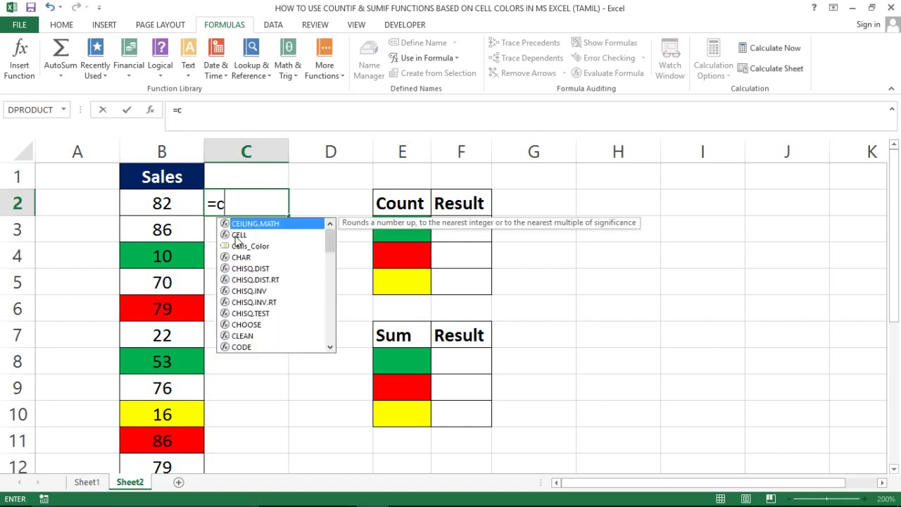
text(ells)
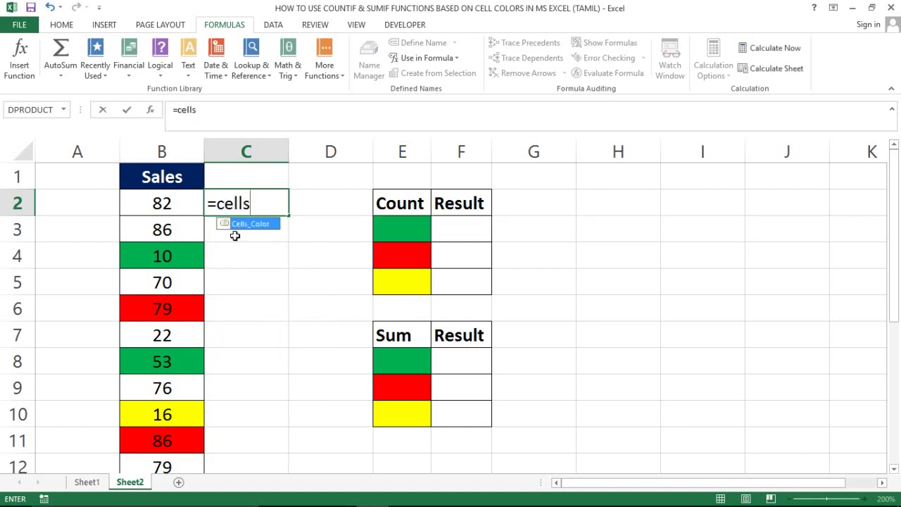
key(Tab)
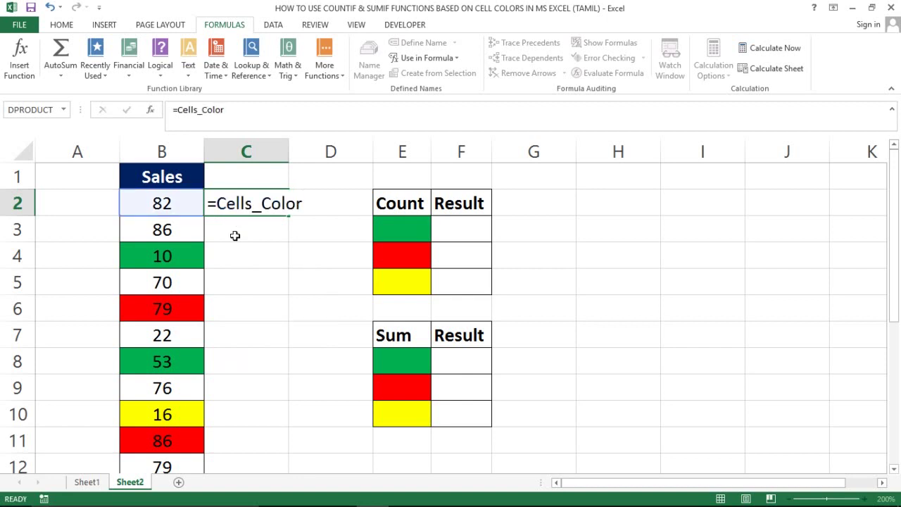
key(Return)
Fill the Cells_Color formula from C2 down to C20 and check the green 10 shows code 10
click(243, 200)
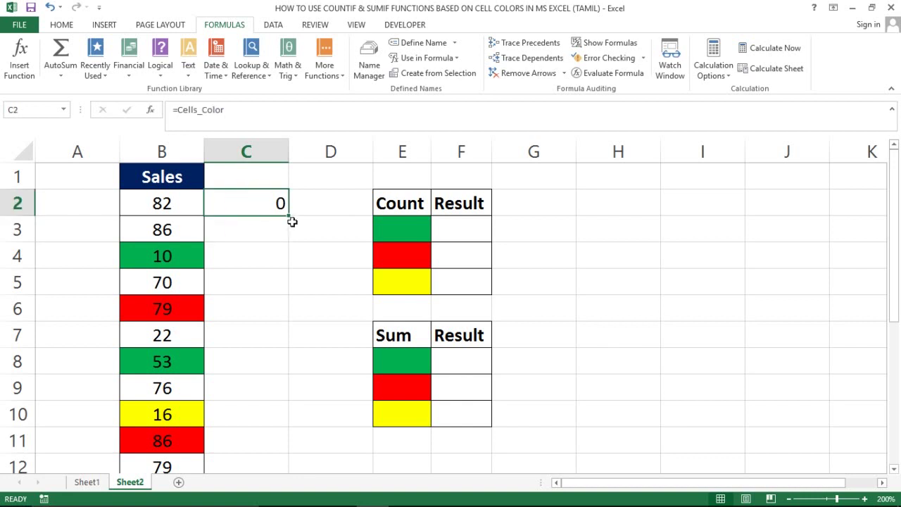
double_click(288, 219)
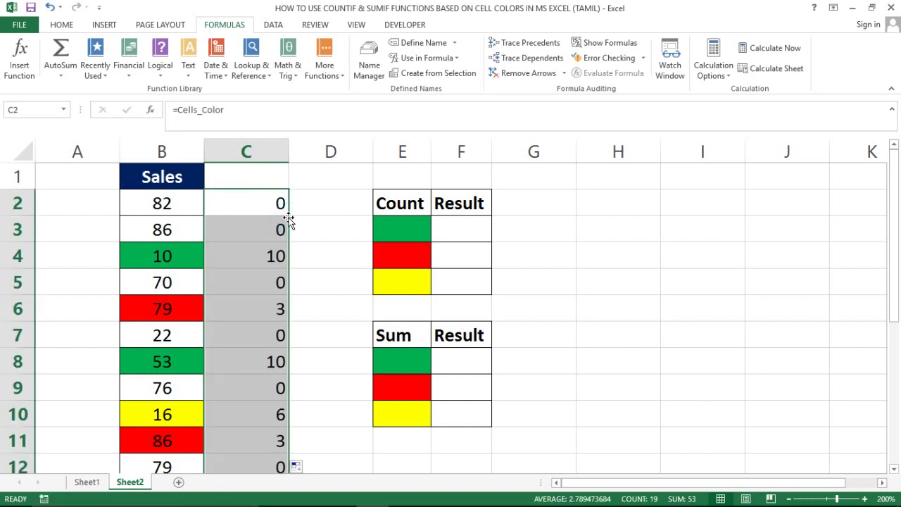
click(194, 246)
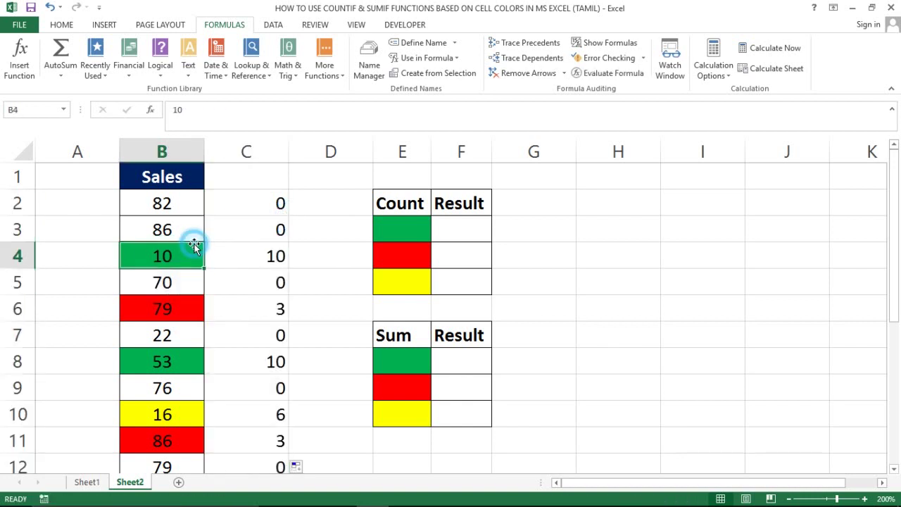
click(241, 256)
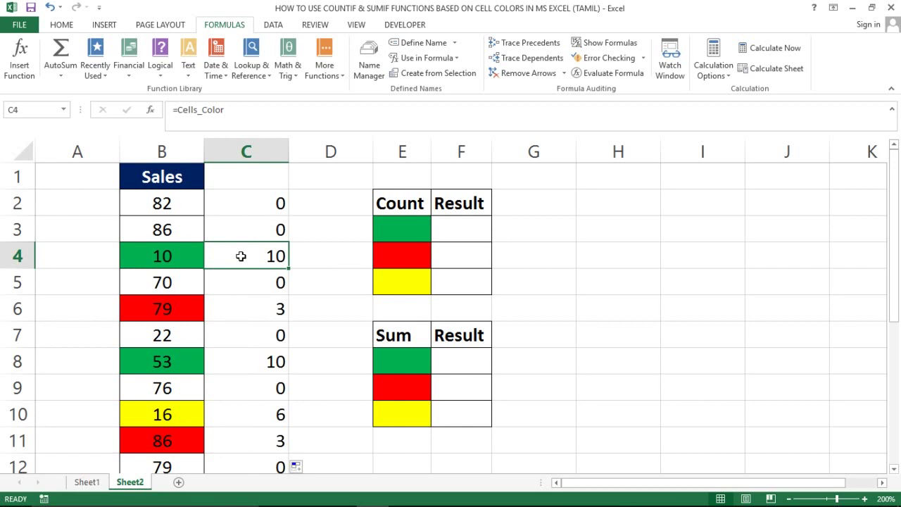
click(192, 253)
click(241, 255)
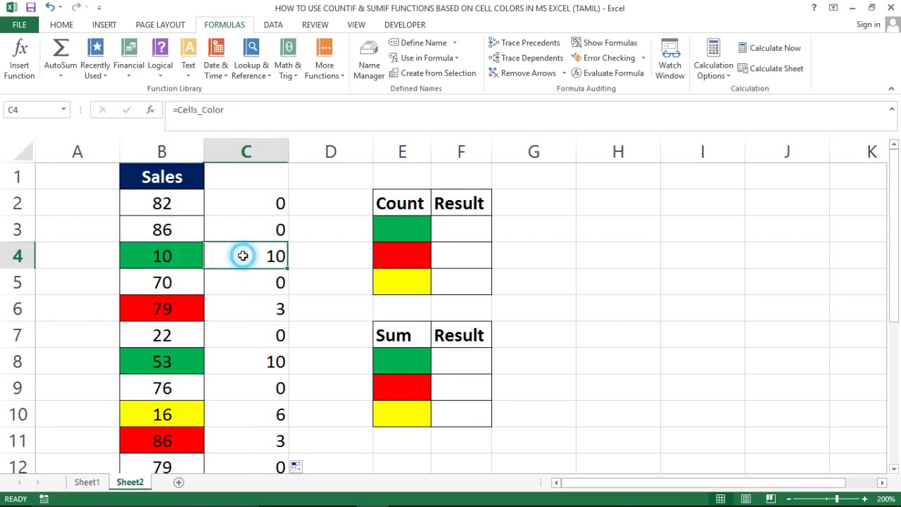
Step through the Sales values, comparing green 53, yellow 16 and red 76, 86 with their codes
click(155, 366)
key(Down)
key(Down)
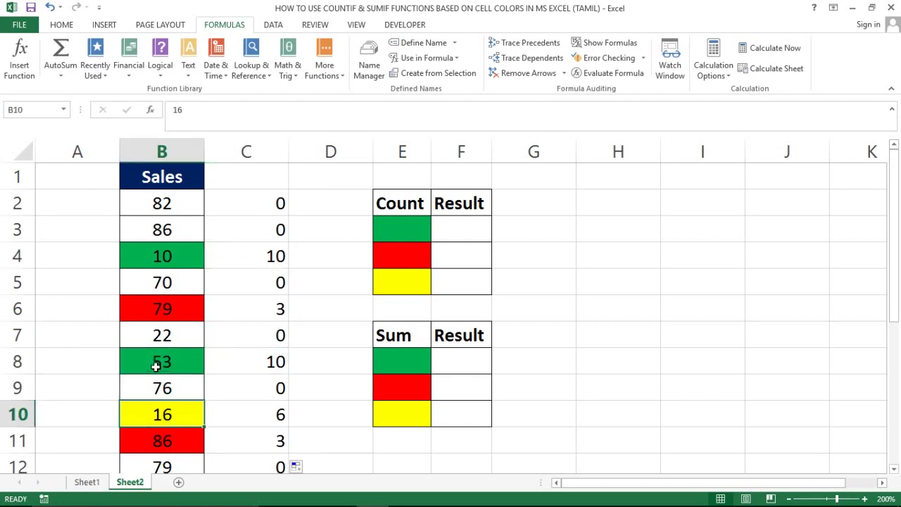
key(Down)
key(Down)
key(Down)
key(Down)
key(Down)
key(ctrl+Up)
key(Down)
key(Down)
key(Down)
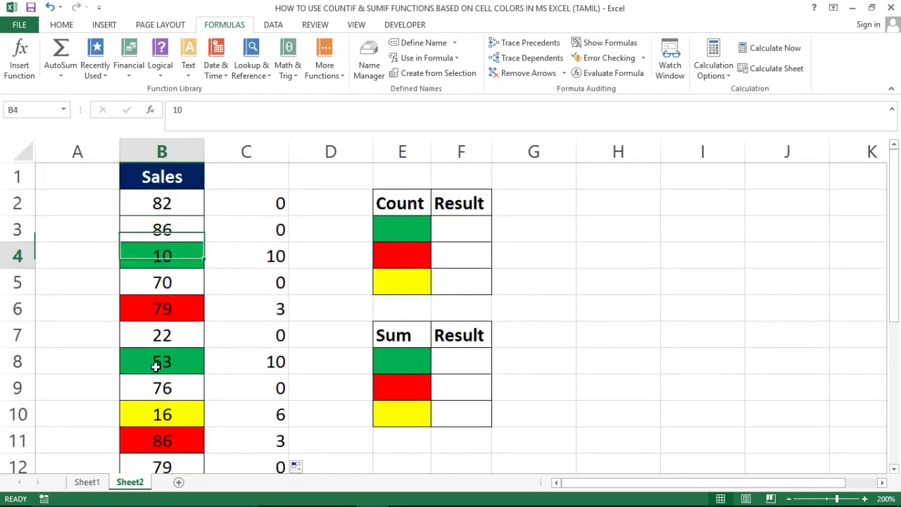
key(Down)
key(Down)
key(Down)
key(Up)
key(Down)
key(Down)
key(Down)
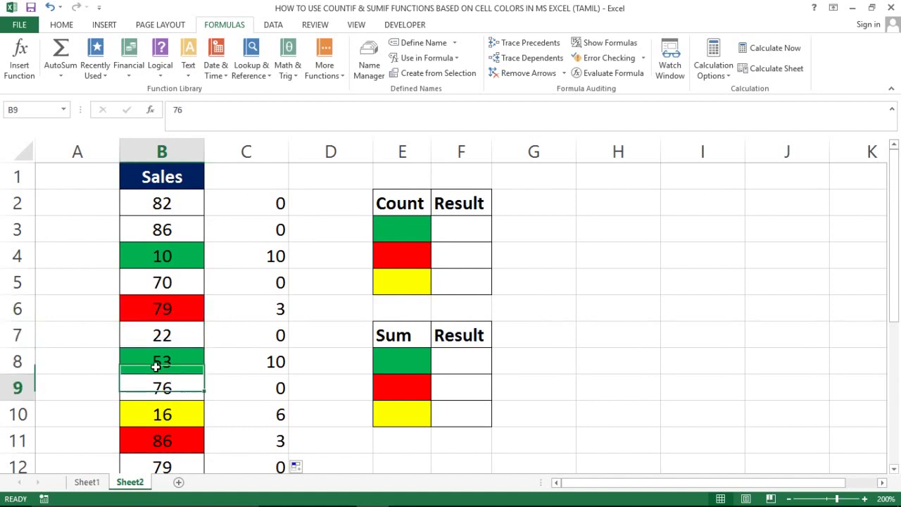
key(Down)
key(Down)
key(Right)
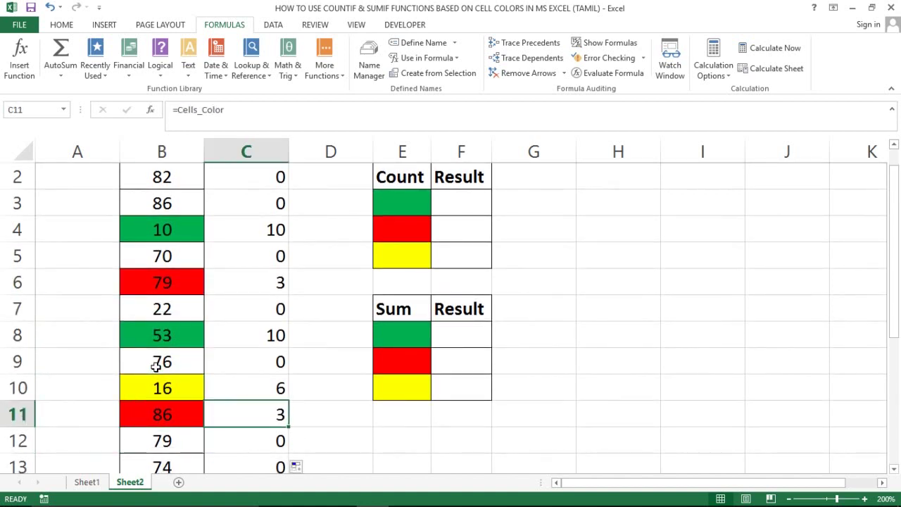
key(Left)
key(Down)
key(Down)
key(Down)
Check the lower rows, confirming red 63 shows code 3 and yellow 92 shows code 6
key(Down)
key(Down)
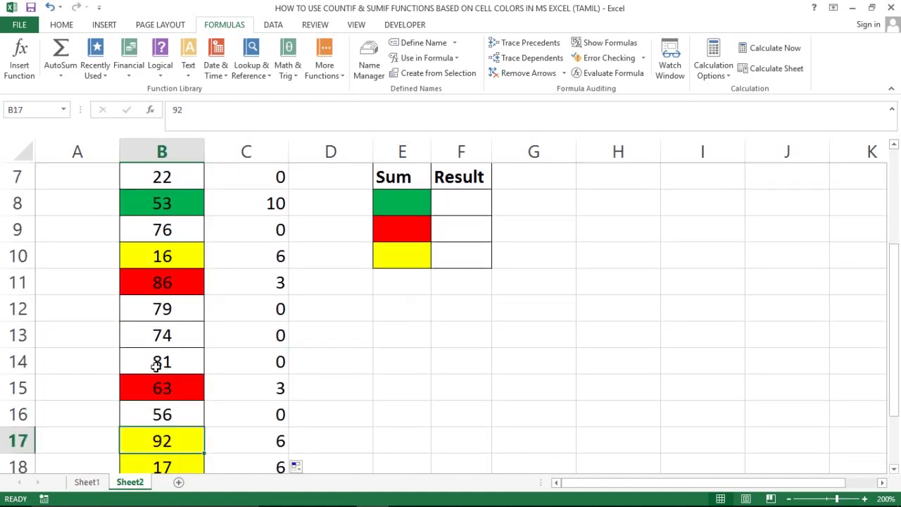
key(Up)
key(Up)
key(Up)
key(Down)
key(Right)
key(Left)
key(Down)
key(Down)
key(Down)
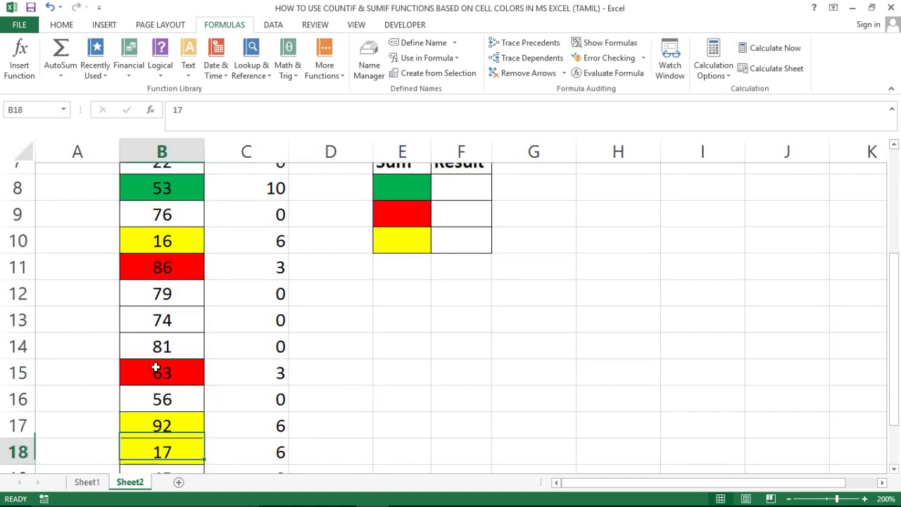
key(Down)
key(Down)
key(Down)
key(Up)
key(Up)
key(Up)
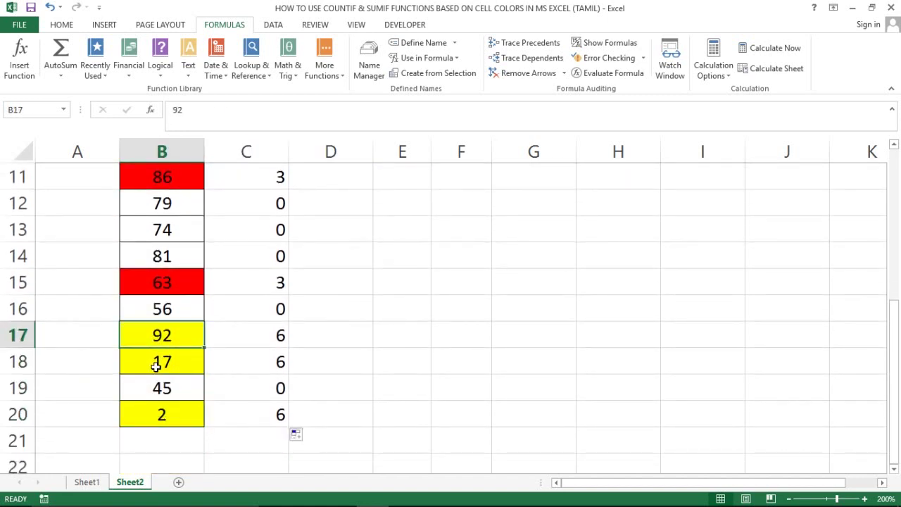
key(Down)
key(Up)
key(Right)
key(Down)
key(Down)
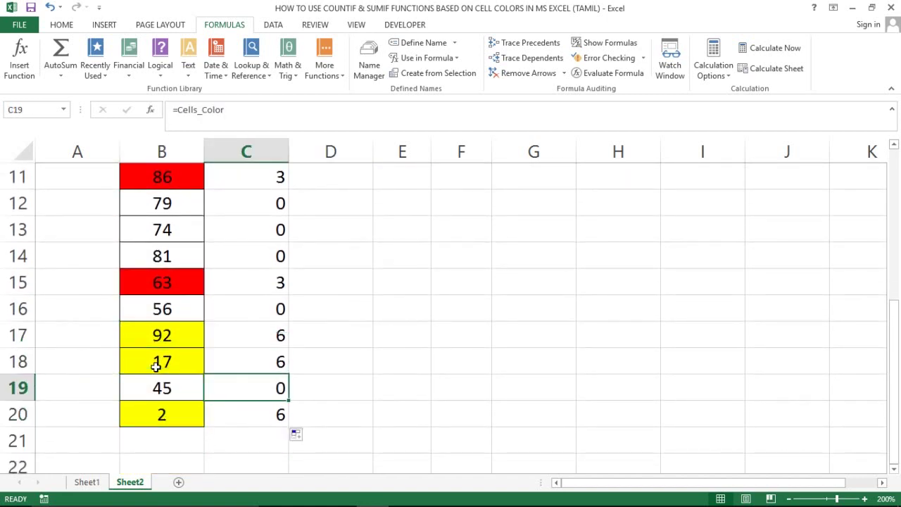
key(ctrl+Up)
key(ctrl+Up)
key(Down)
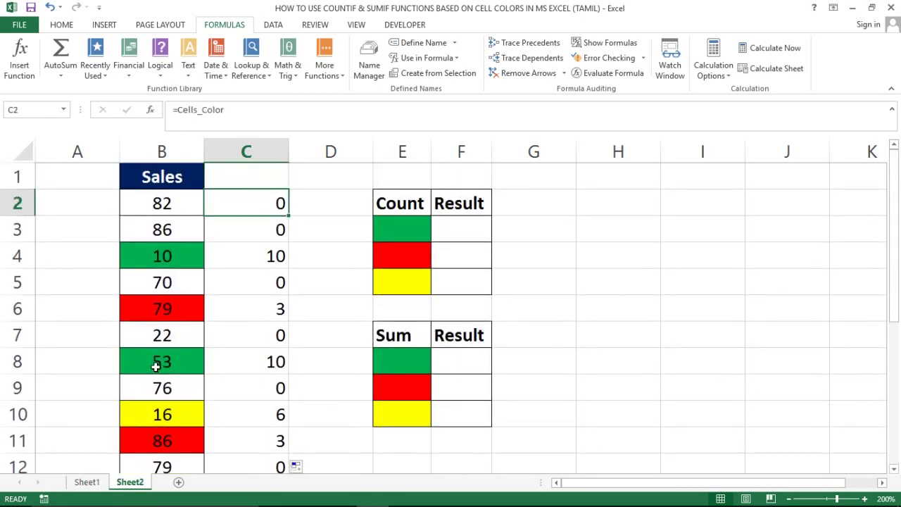
Select the colour codes C2:C20, then move across toward the Count table header
key(ctrl+shift+Down)
key(ctrl+Up)
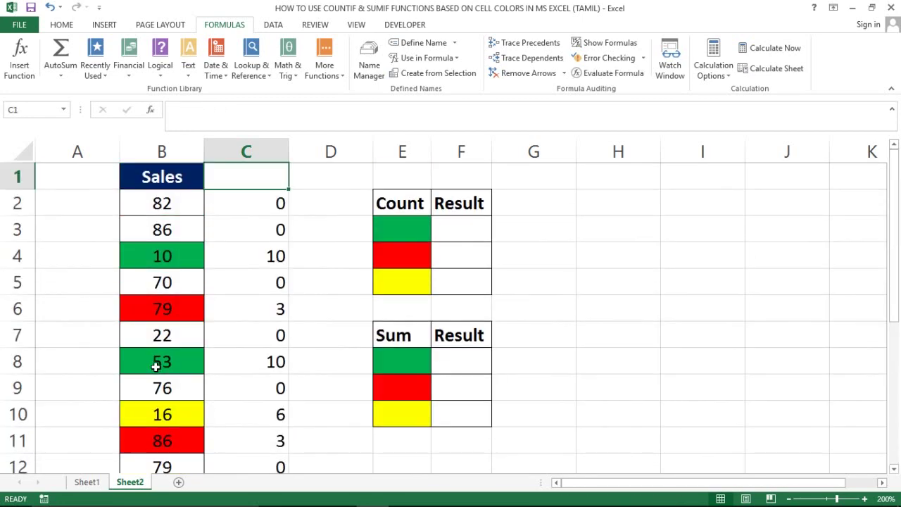
key(Down)
key(Right)
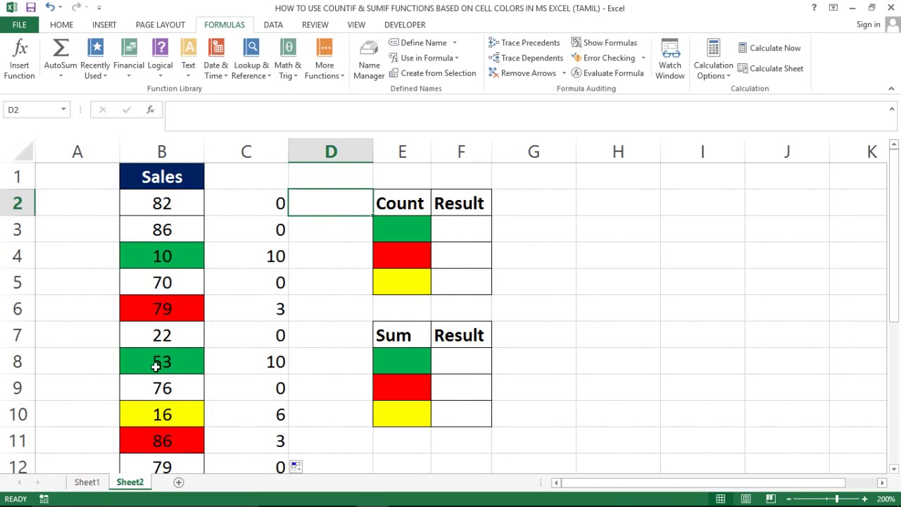
key(Down)
key(Right)
key(Left)
key(Left)
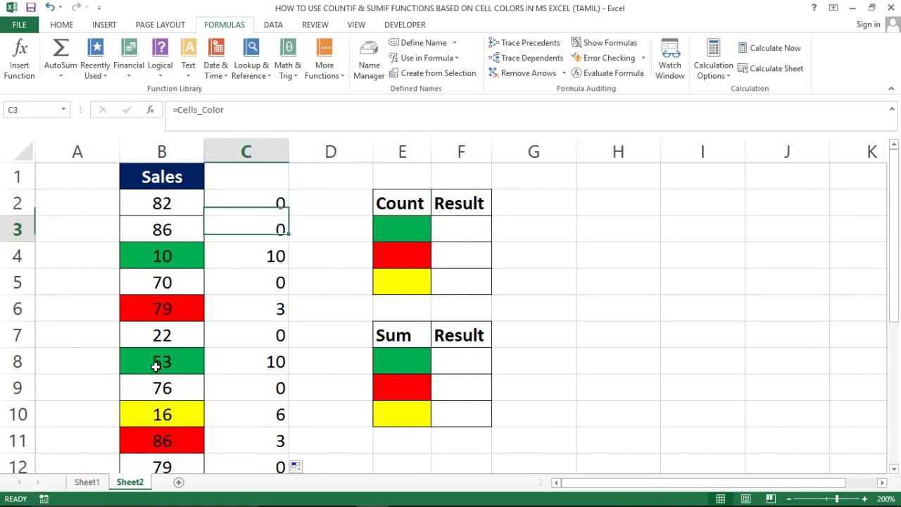
key(Up)
key(Right)
key(Right)
Enter =COUNTIF(C2:C20,10) in F3 to count the green code 10, giving 2
key(Down)
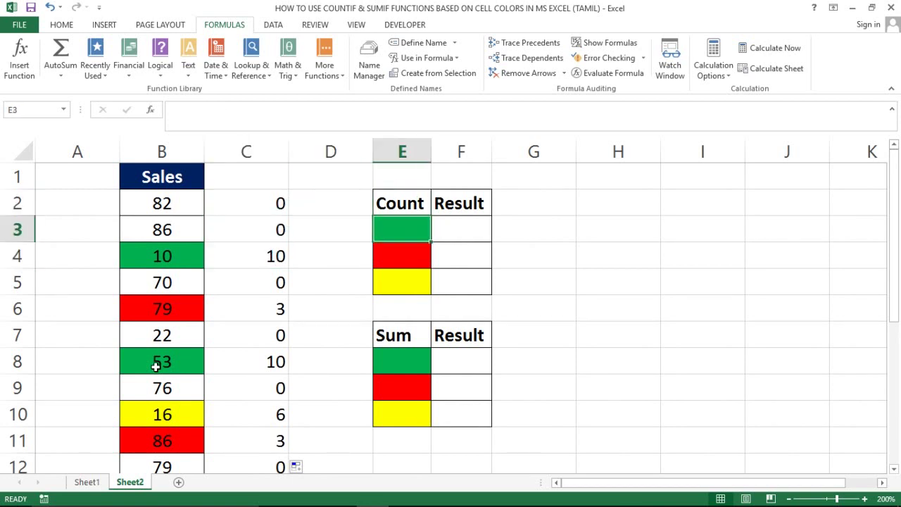
key(Right)
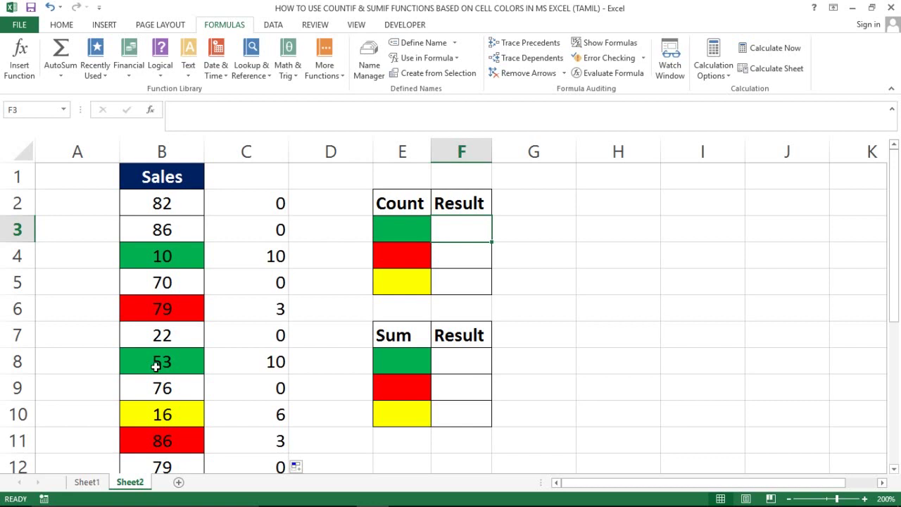
text(=)
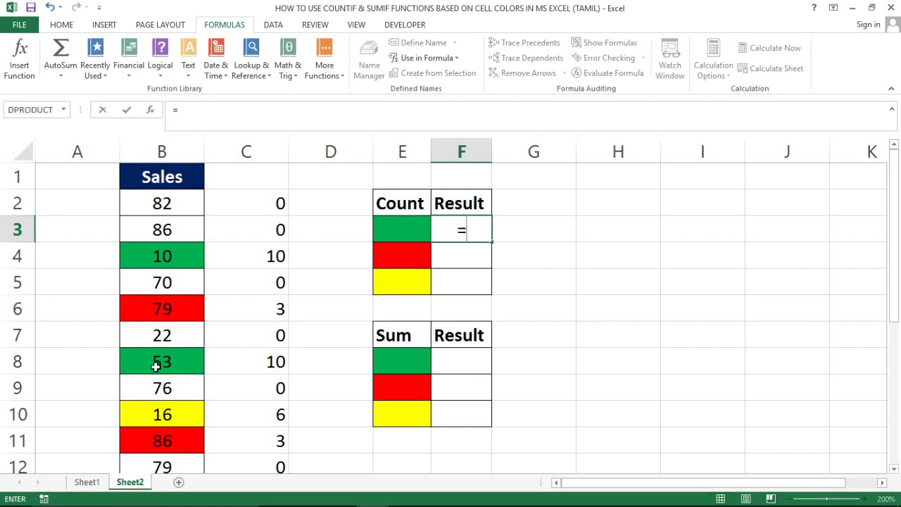
text(count)
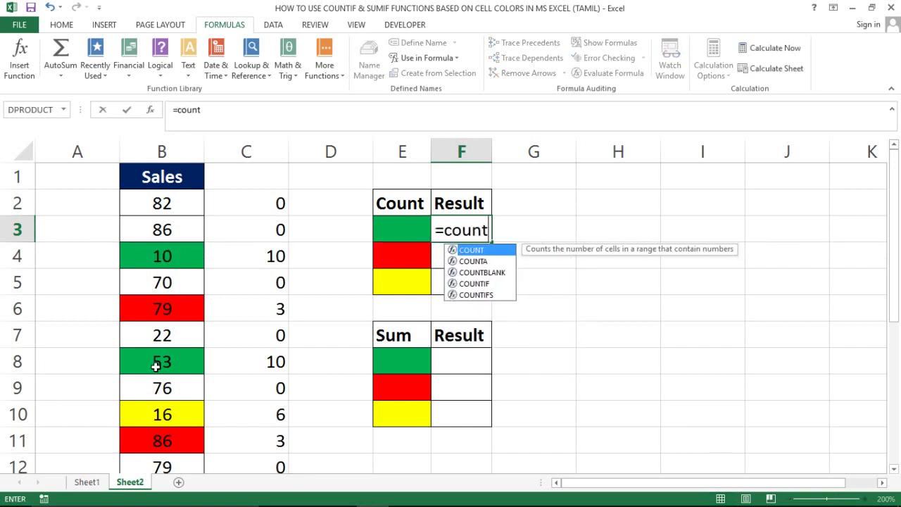
text(if)
key(Tab)
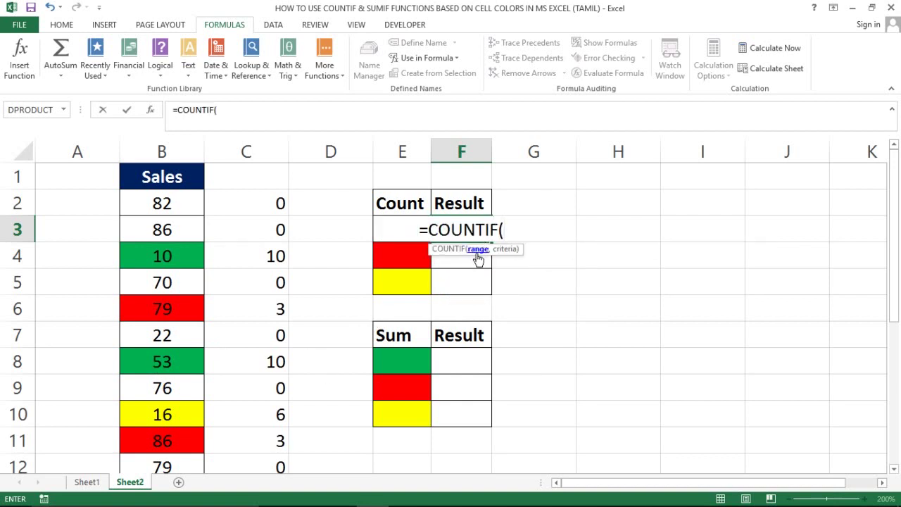
click(260, 194)
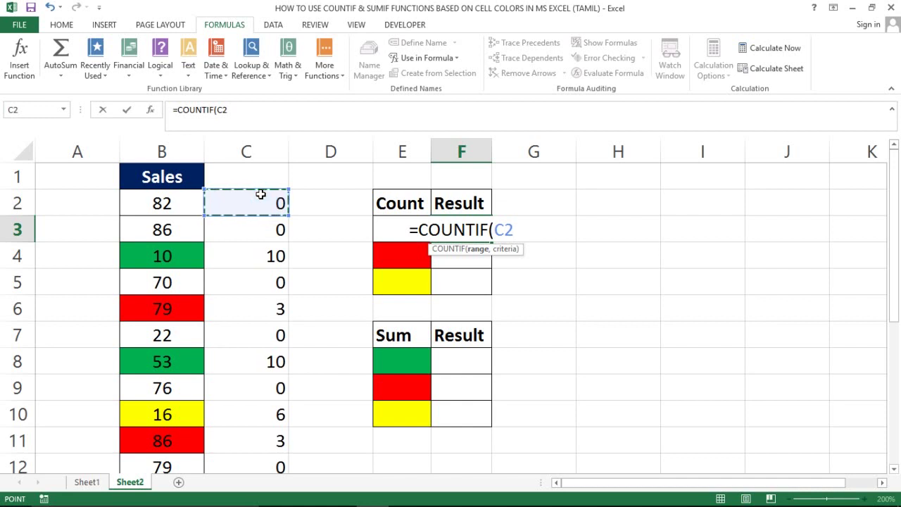
key(ctrl+shift+Down)
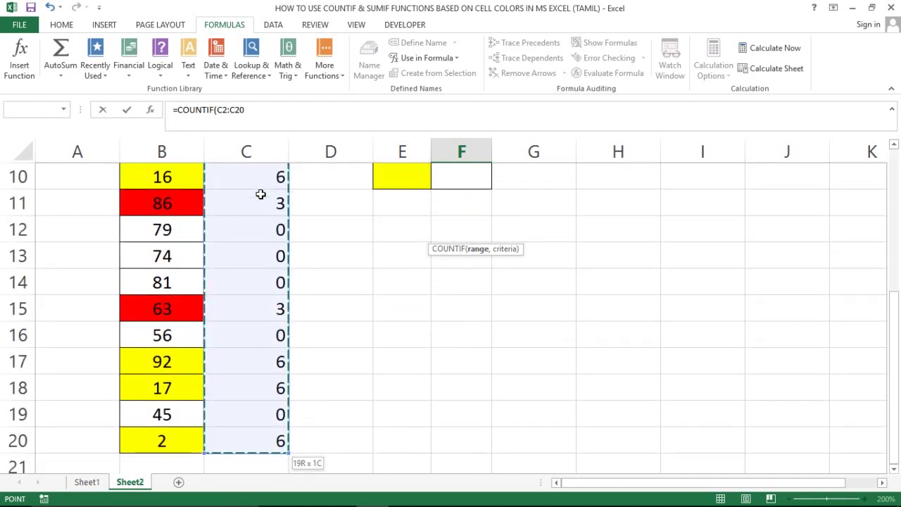
text(,)
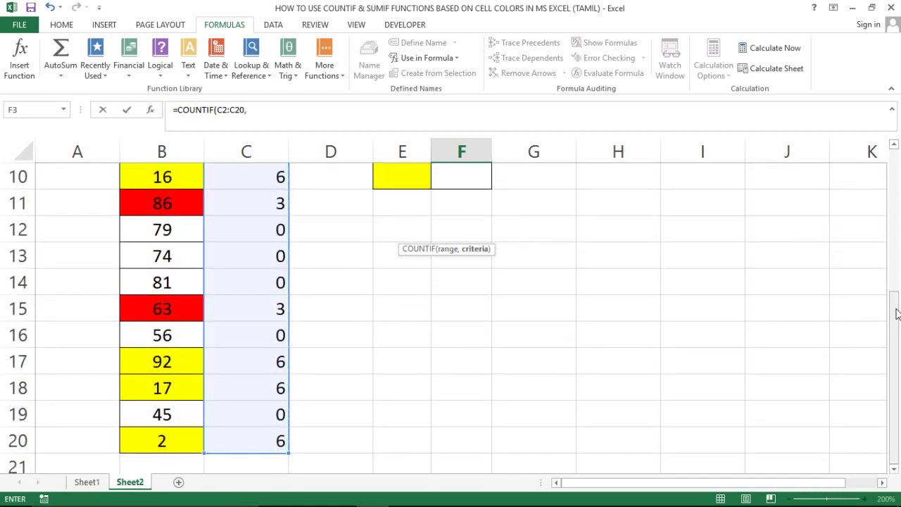
drag(894, 308, 894, 173)
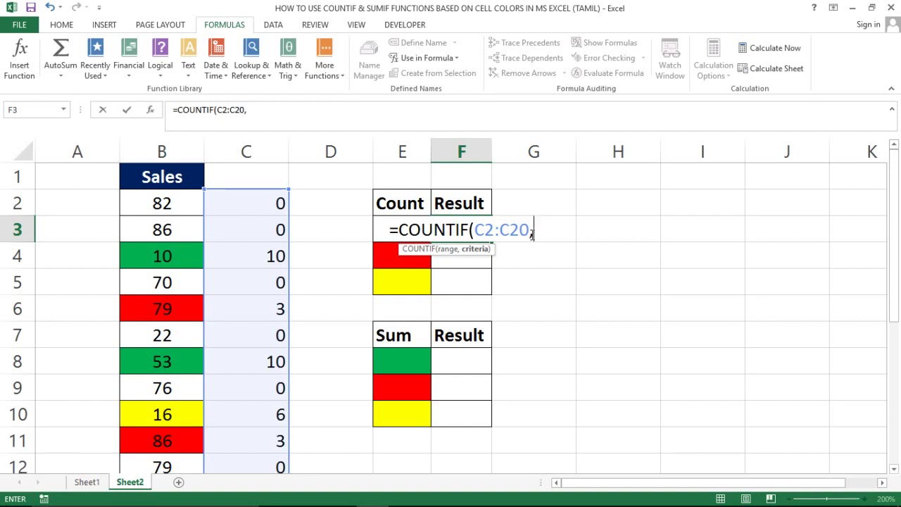
text(1)
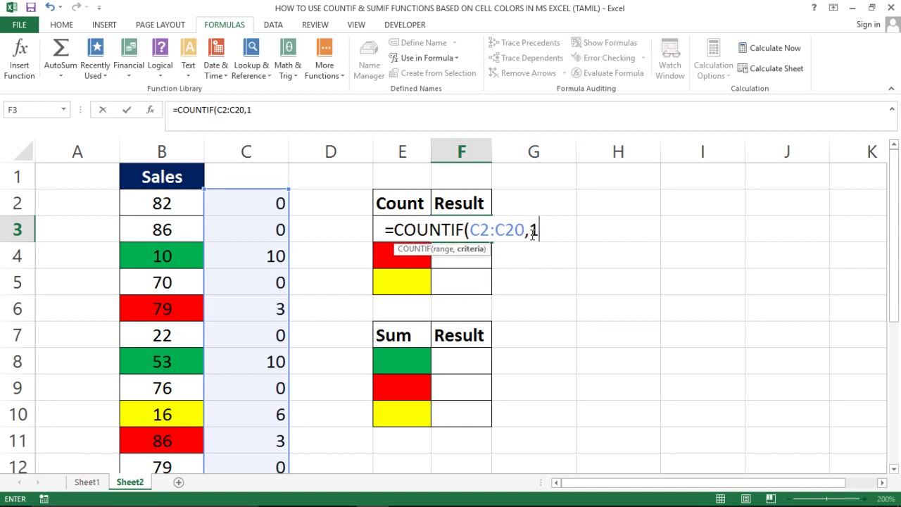
text(0)
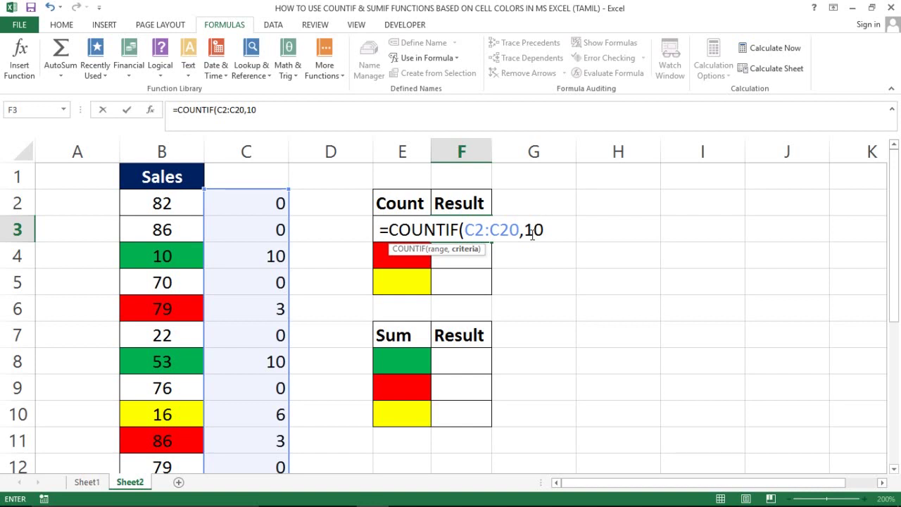
text())
key(Return)
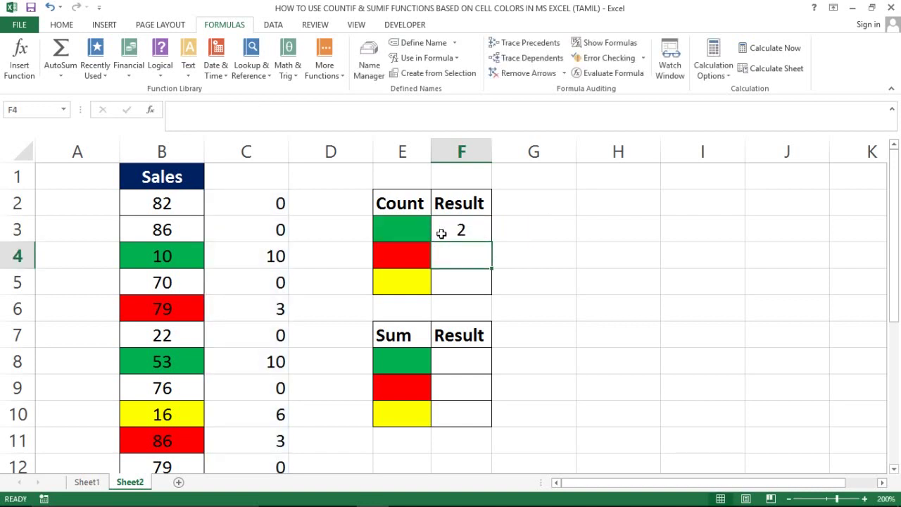
Change the F3 count criterion from 10 to 6 so it returns 4
click(461, 229)
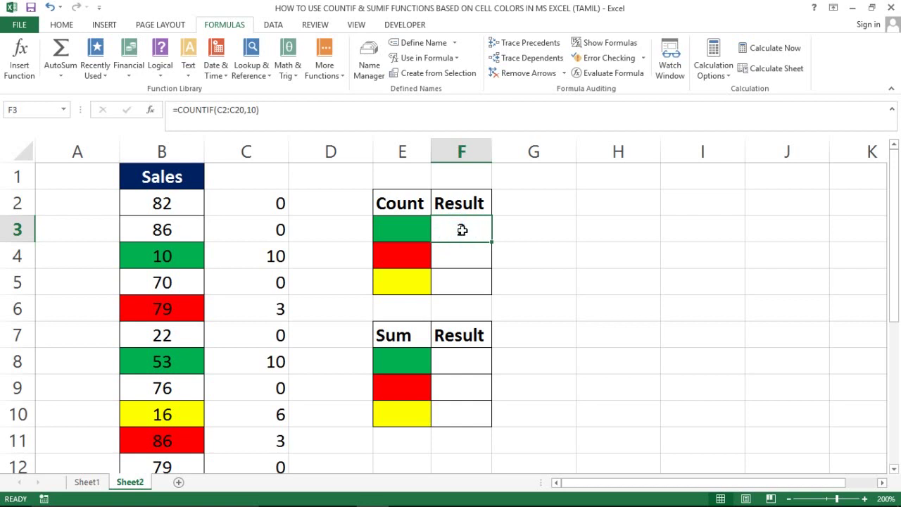
double_click(461, 230)
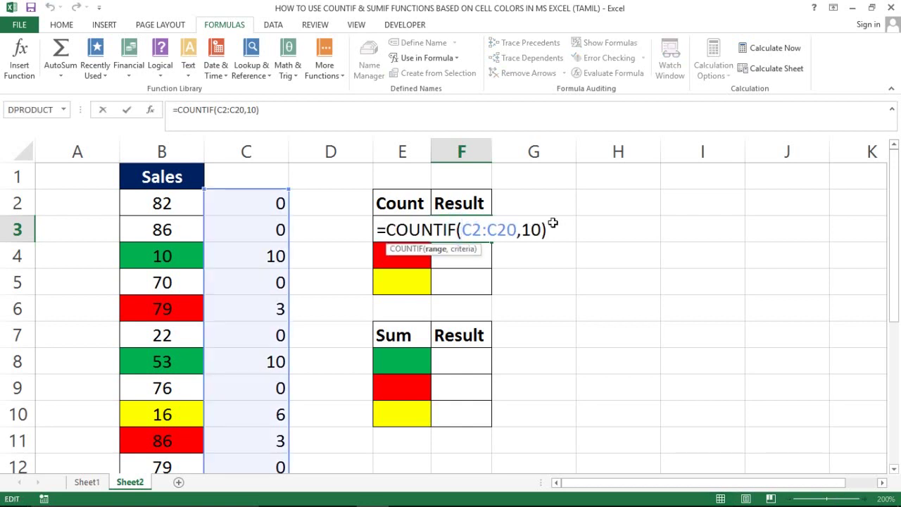
double_click(537, 230)
key(BackSpace)
text(6)
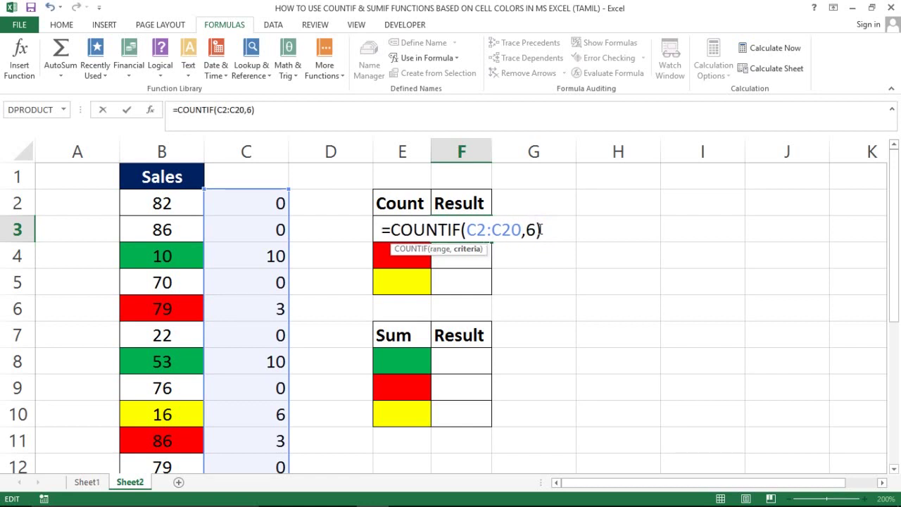
key(Return)
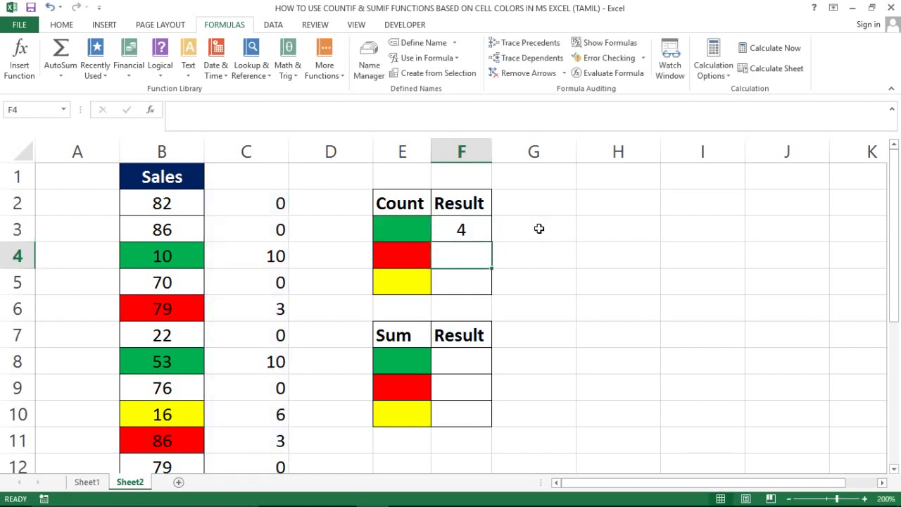
click(466, 235)
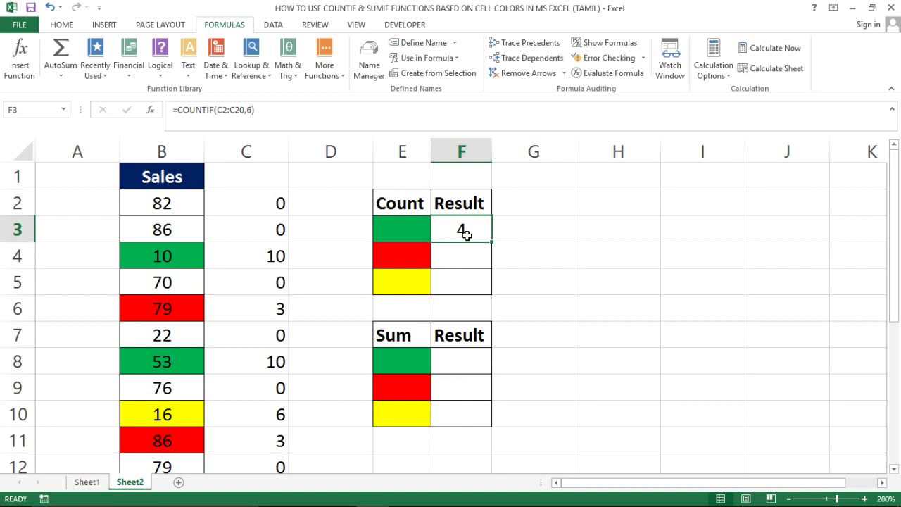
Replace F3's criterion 6 with the Cells_Color name, making =COUNTIF(C2:C20,Cells_Color) return 2
key(Delete)
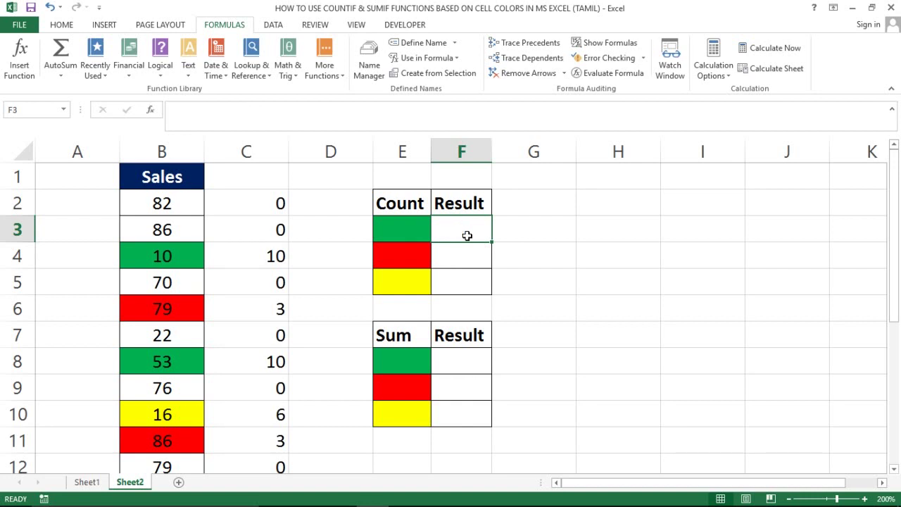
key(ctrl+z)
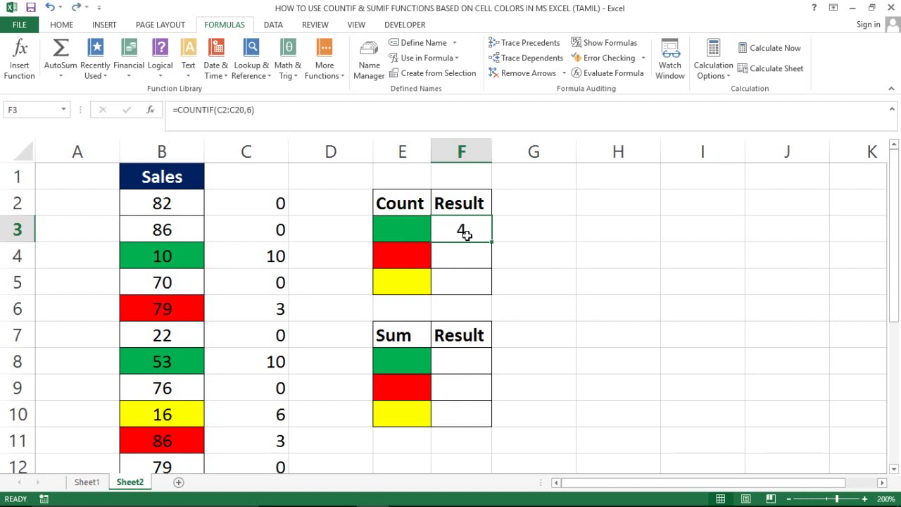
key(F2)
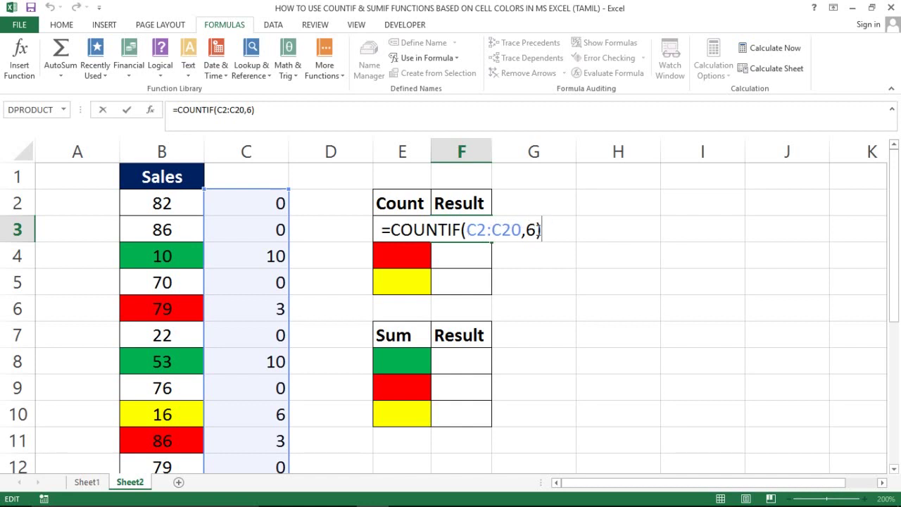
click(535, 229)
key(BackSpace)
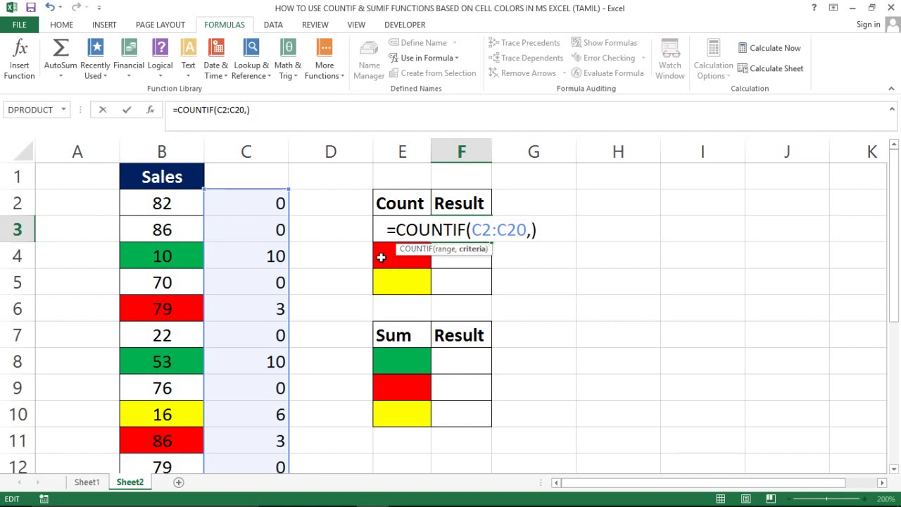
text(c)
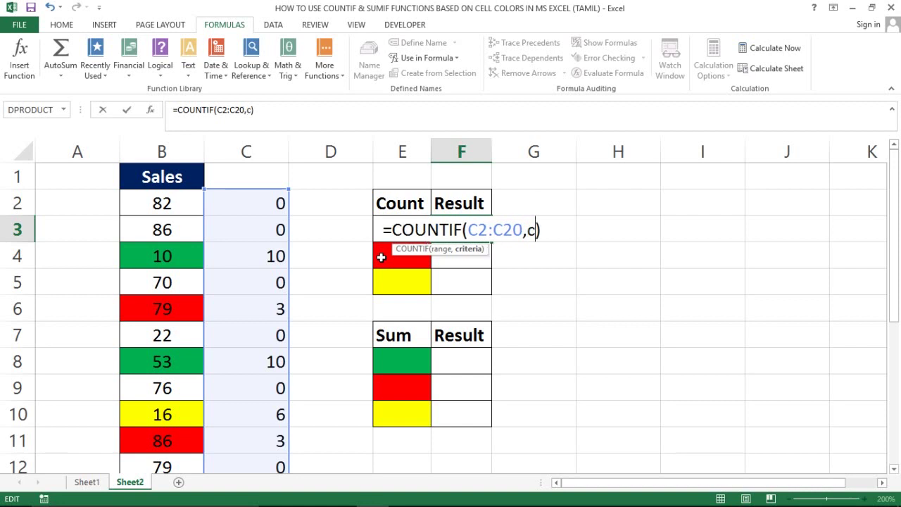
text(el)
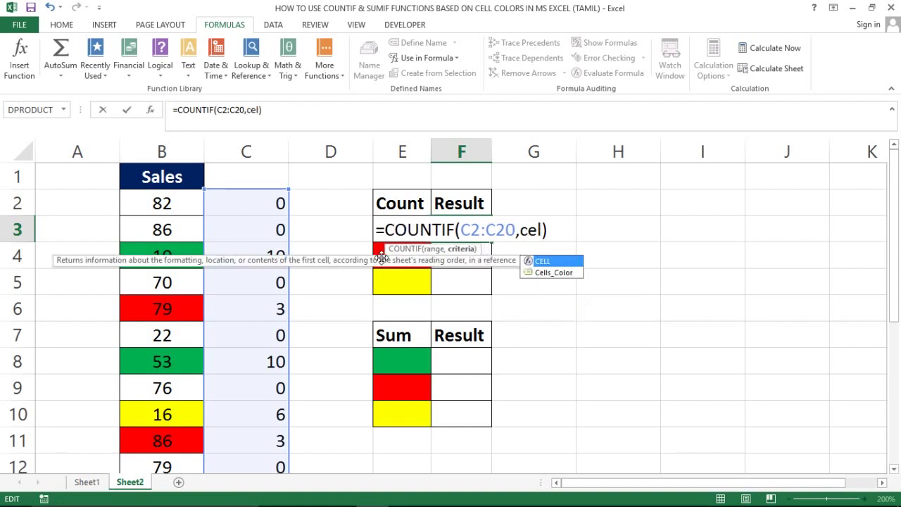
key(Down)
key(Tab)
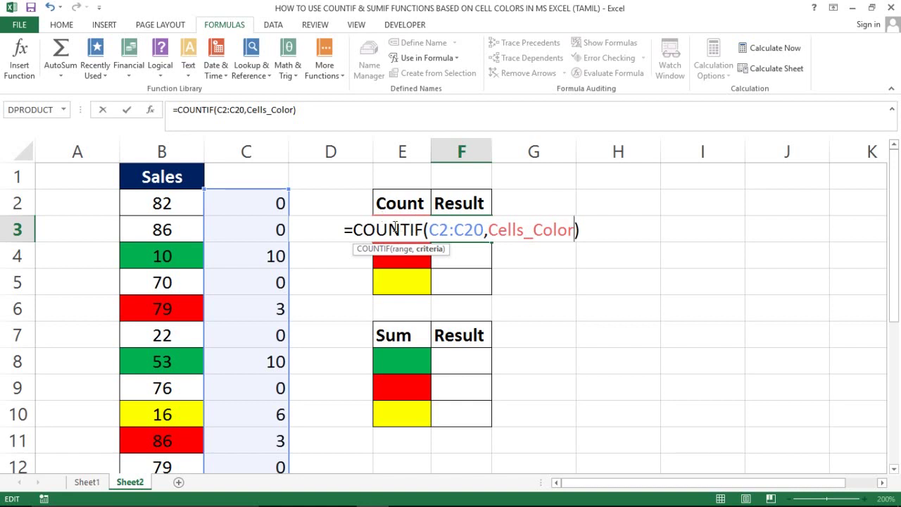
key(Return)
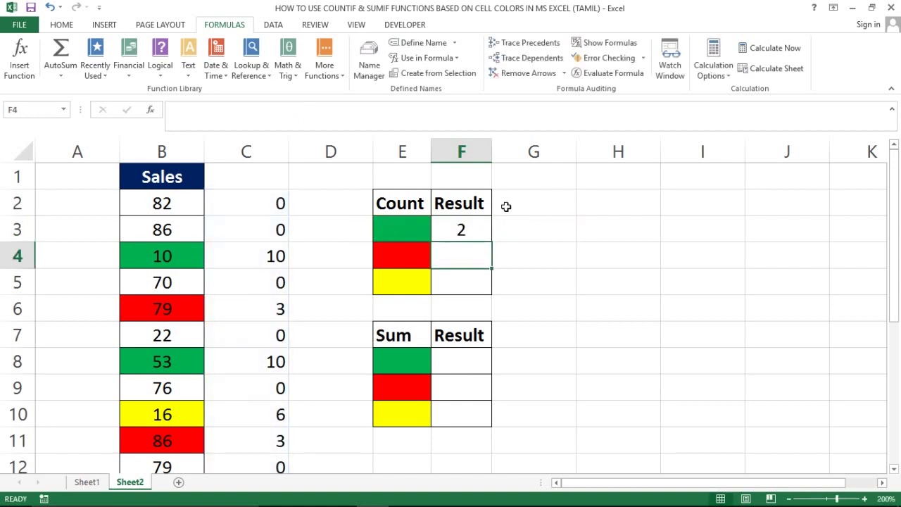
click(482, 223)
Copy F3's count formula down to F5, showing 3 for red and 4 for yellow
click(491, 243)
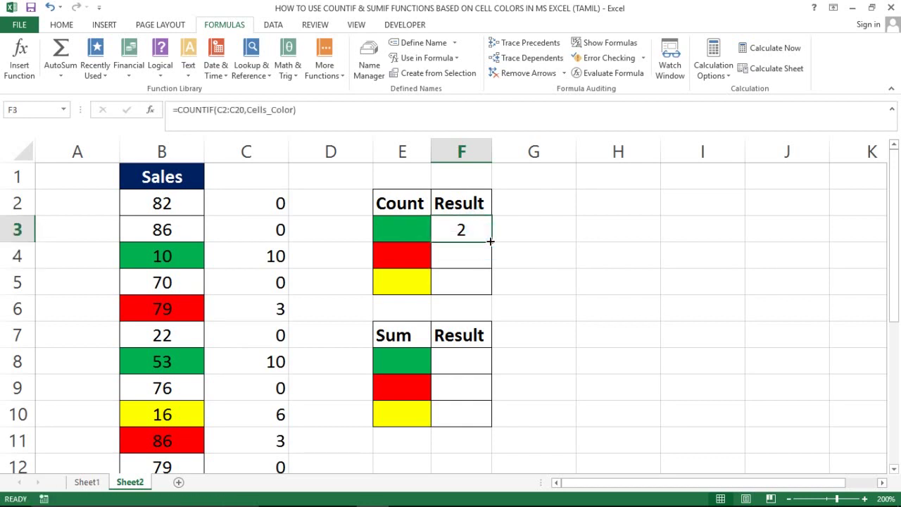
drag(491, 242, 485, 286)
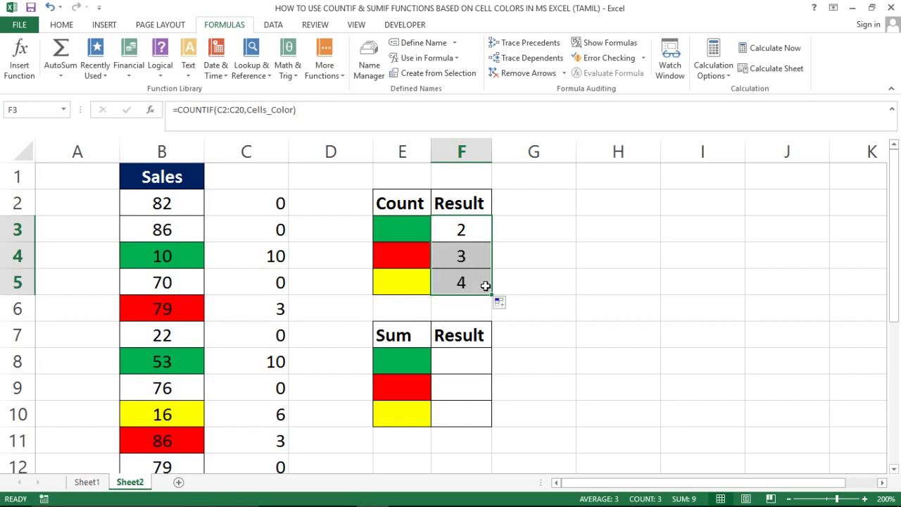
click(452, 273)
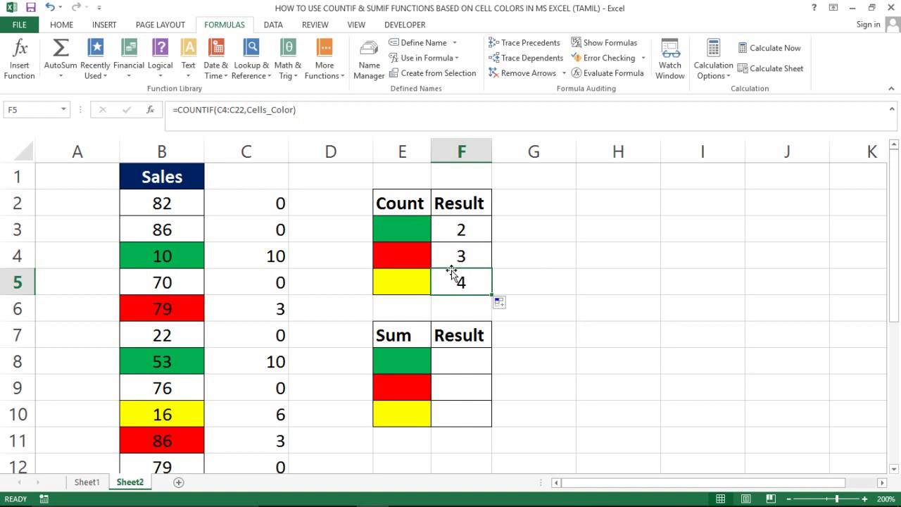
Select the colour swatches in E3:E5, then move to the green sum result cell F8
click(411, 234)
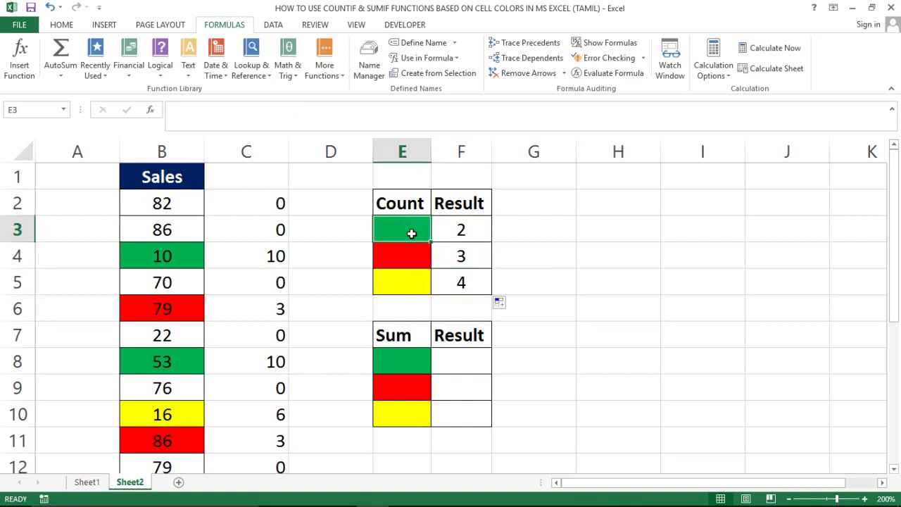
drag(412, 234, 411, 255)
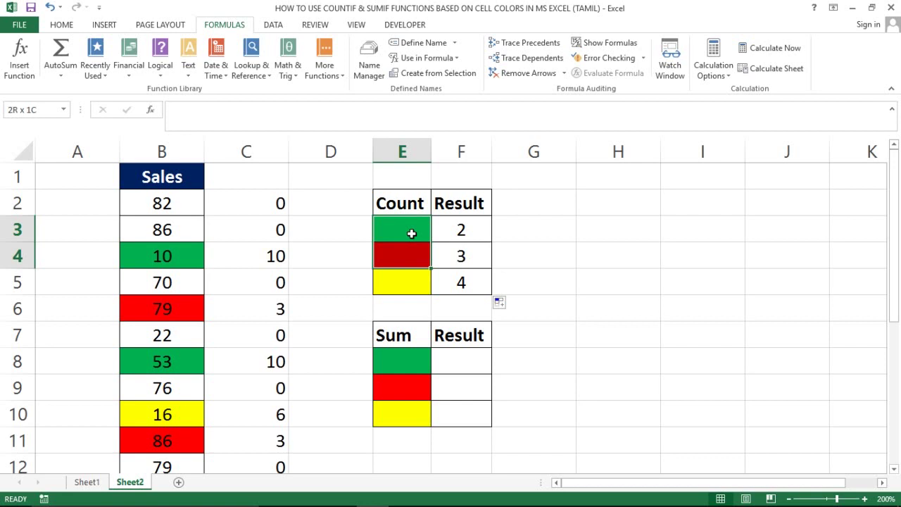
key(shift+Down)
click(411, 233)
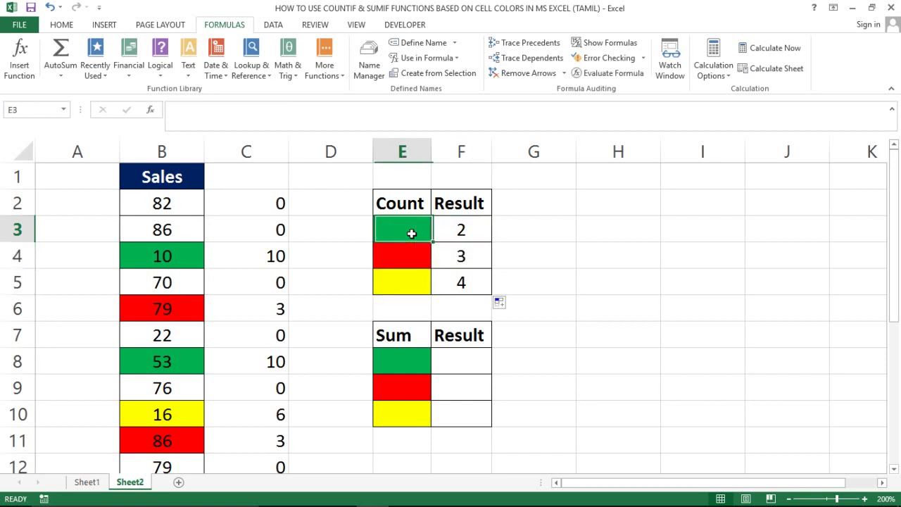
key(shift+Down)
key(shift+Down)
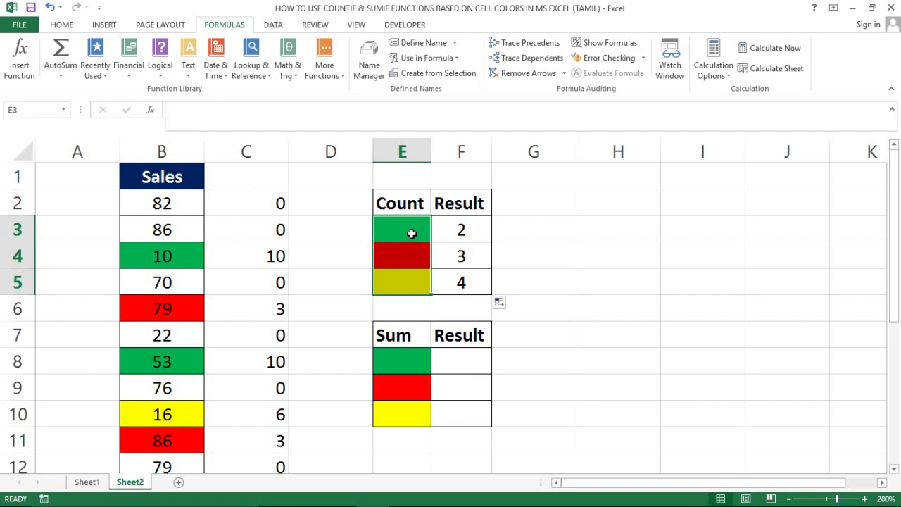
click(411, 233)
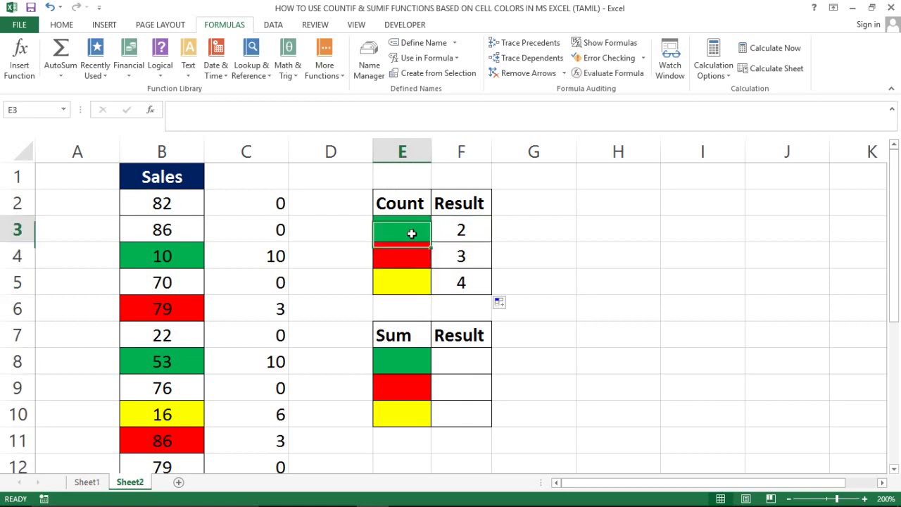
key(Down)
key(Up)
key(Down)
key(Down)
key(Up)
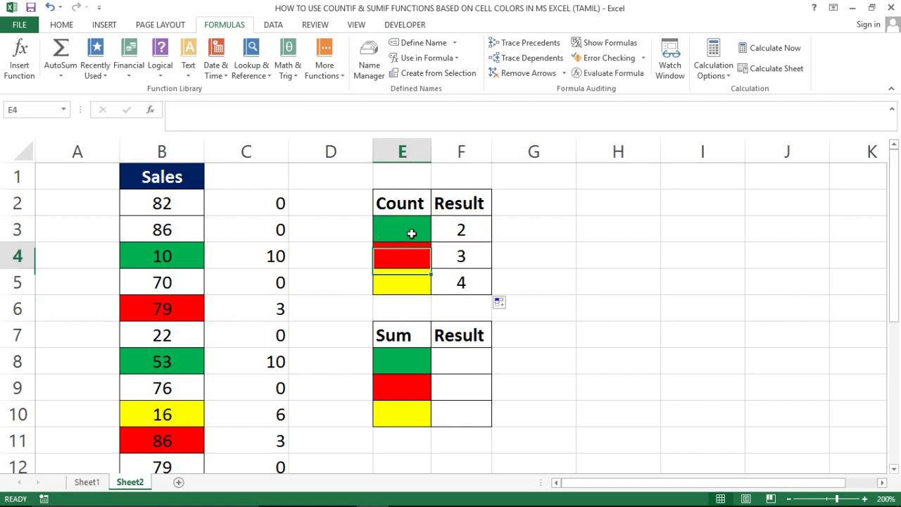
key(Down)
key(Down)
key(Down)
key(Down)
key(Down)
key(Up)
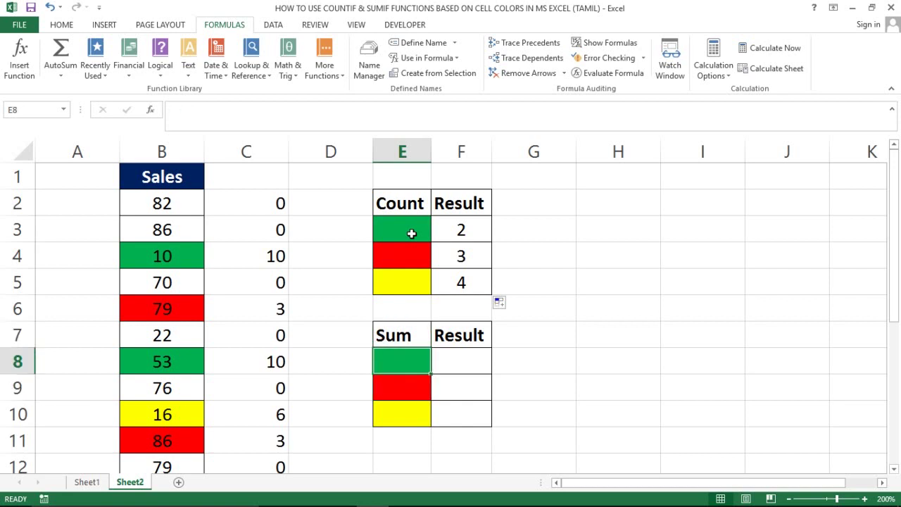
key(Right)
Start =SUMIF in F8 with absolute range $C$2:$C$20 and the Cells_Color criterion
text(=)
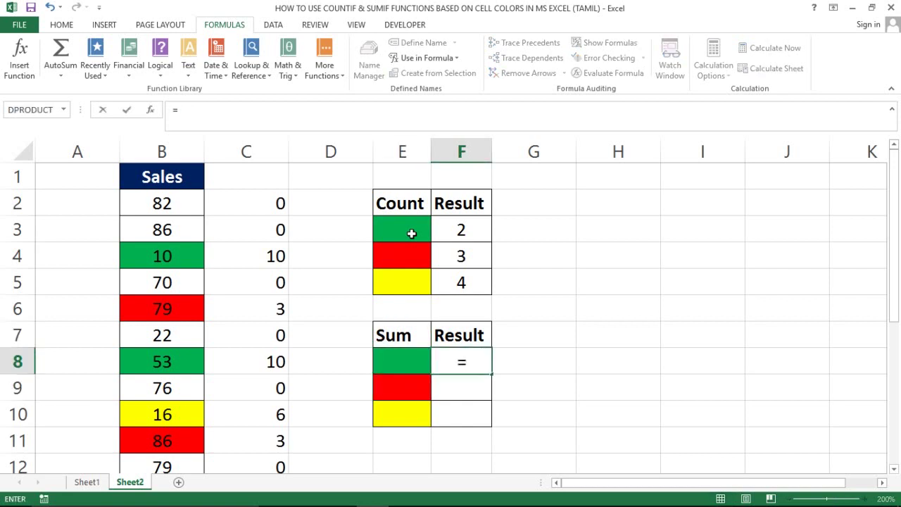
text(sum)
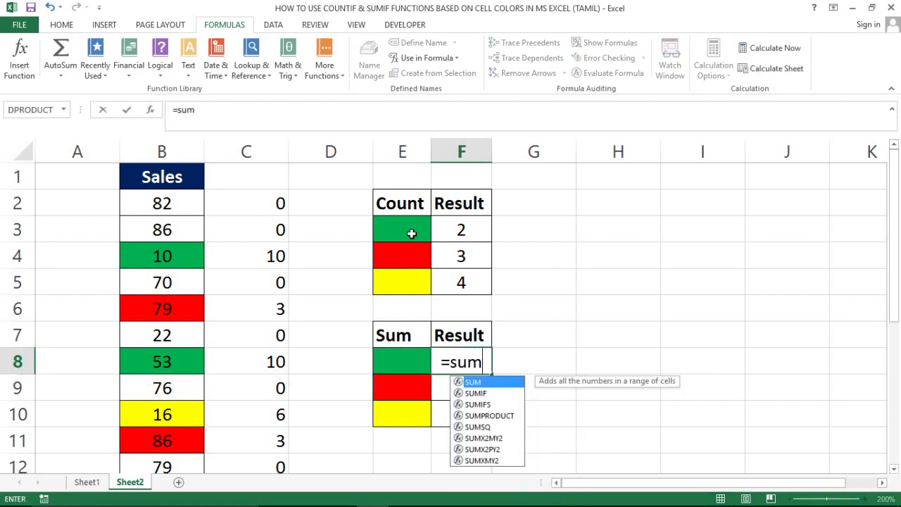
text(if)
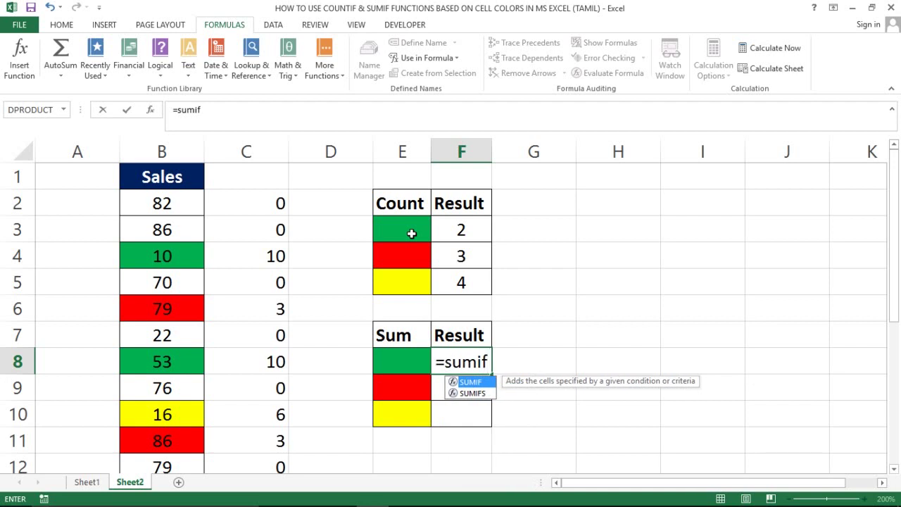
key(Tab)
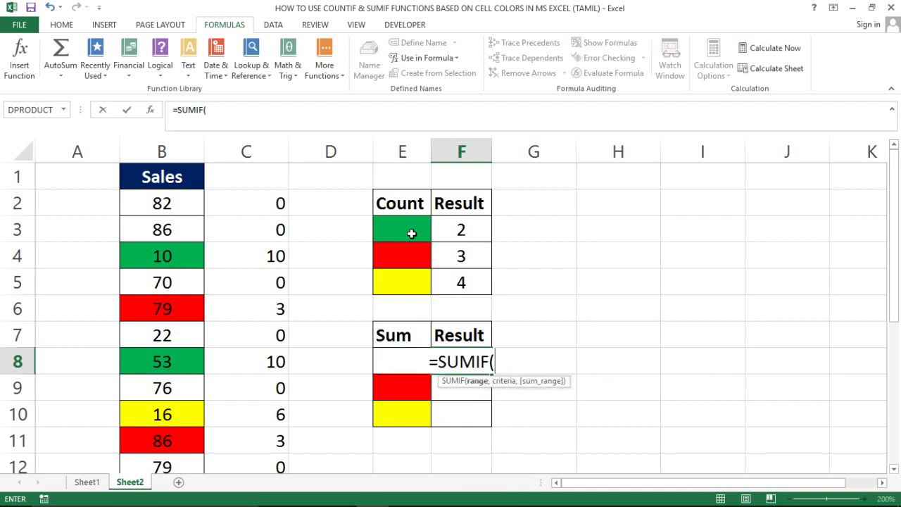
click(253, 199)
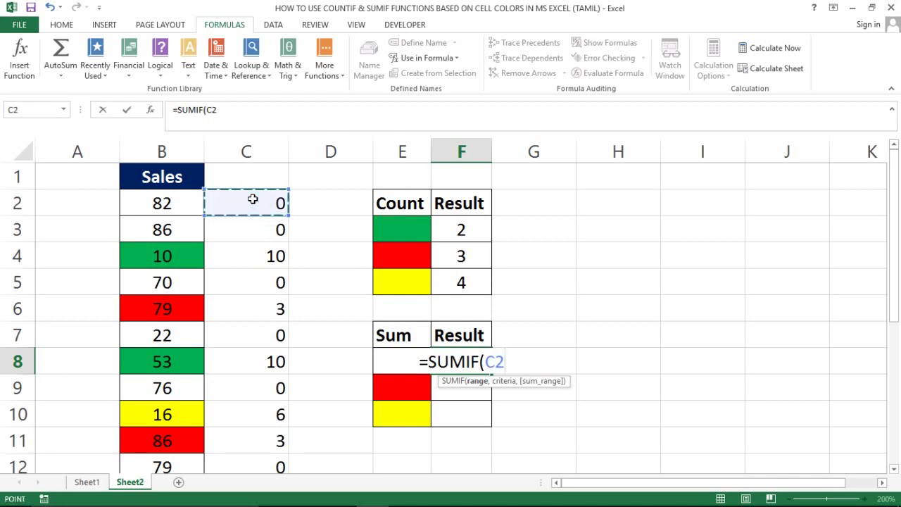
key(ctrl+shift+Down)
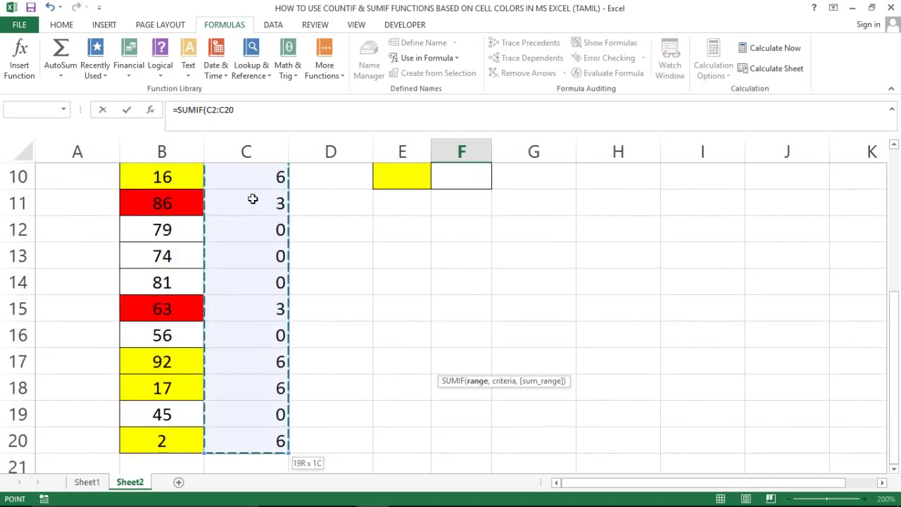
key(F4)
text($C$20,)
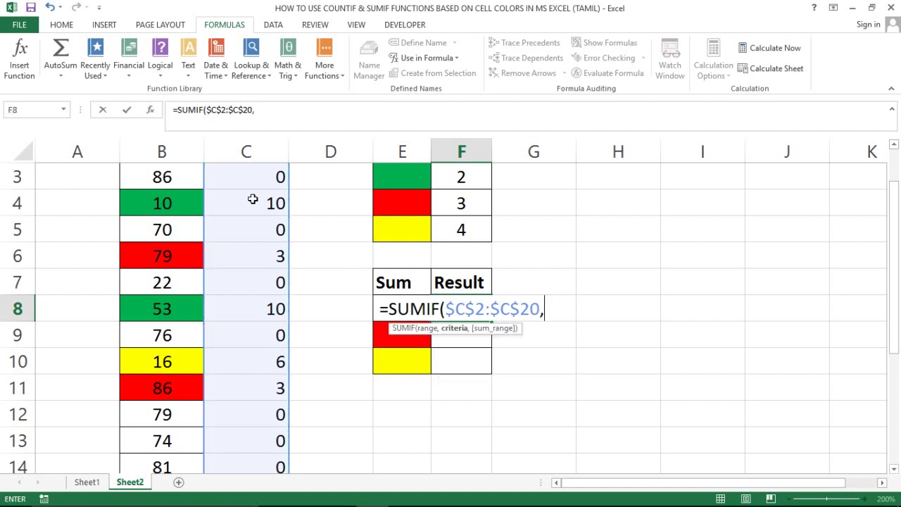
text(c)
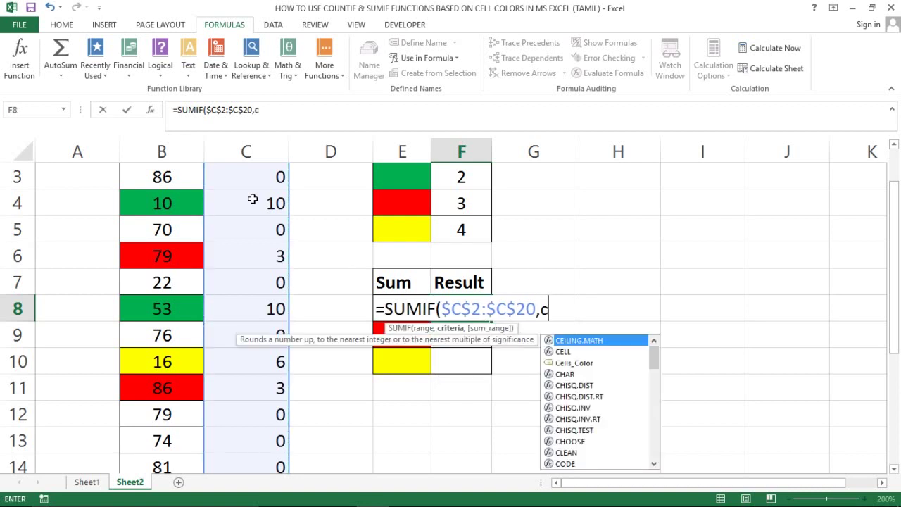
text(ells)
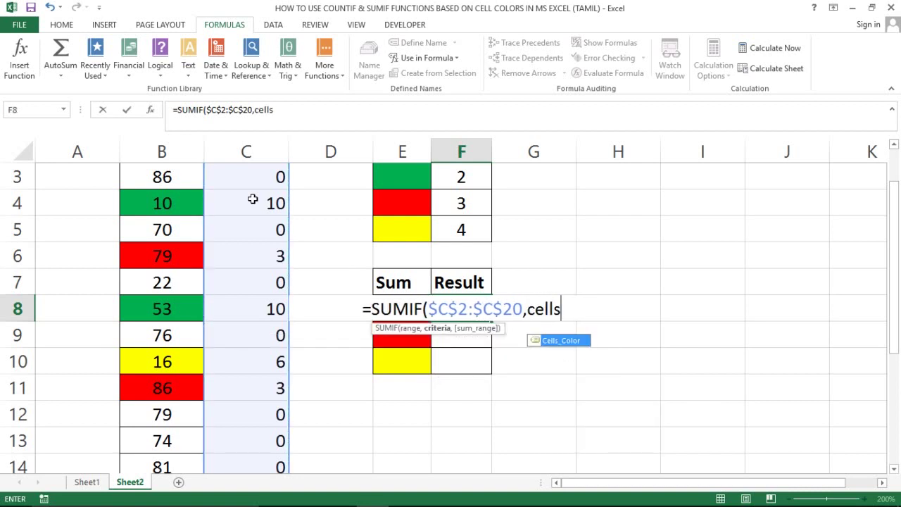
key(Tab)
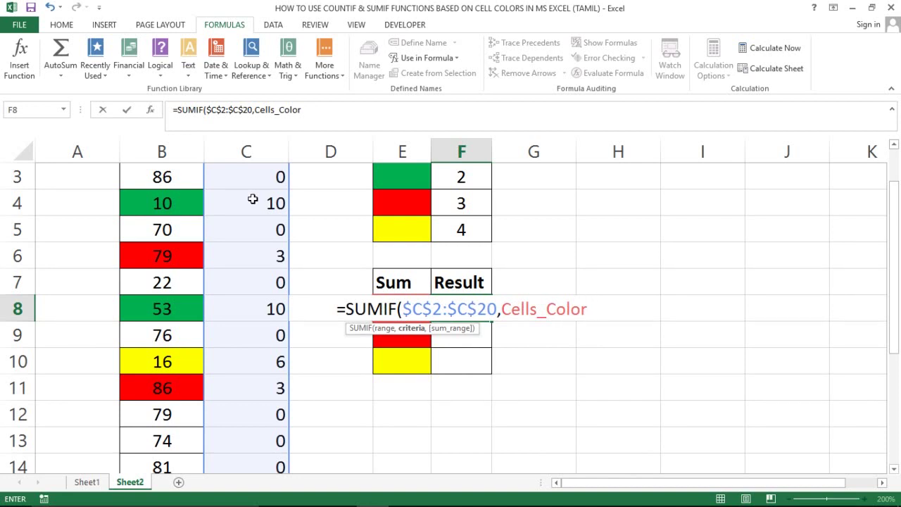
Add sum range $B$2:$B$20, commit, and fill down to F10 giving 63, 228 and 127
text(,)
click(151, 209)
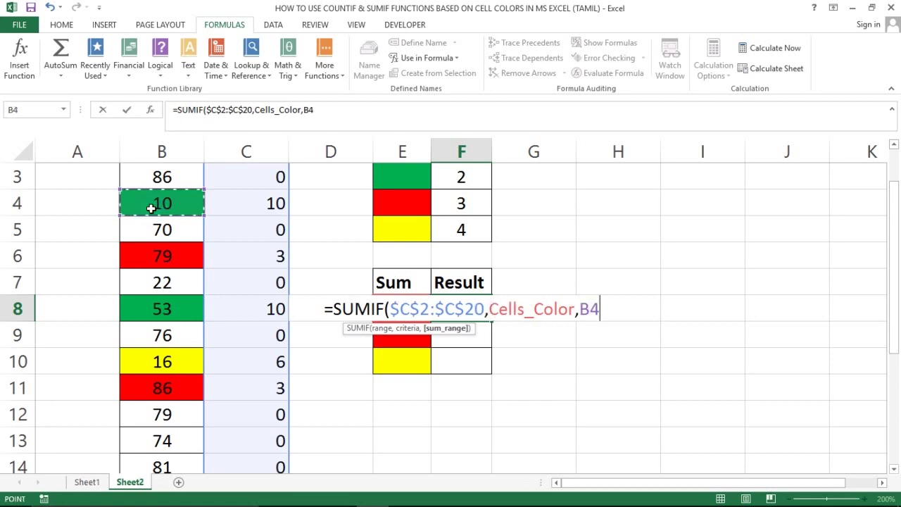
key(Up)
key(Up)
key(Up)
key(Down)
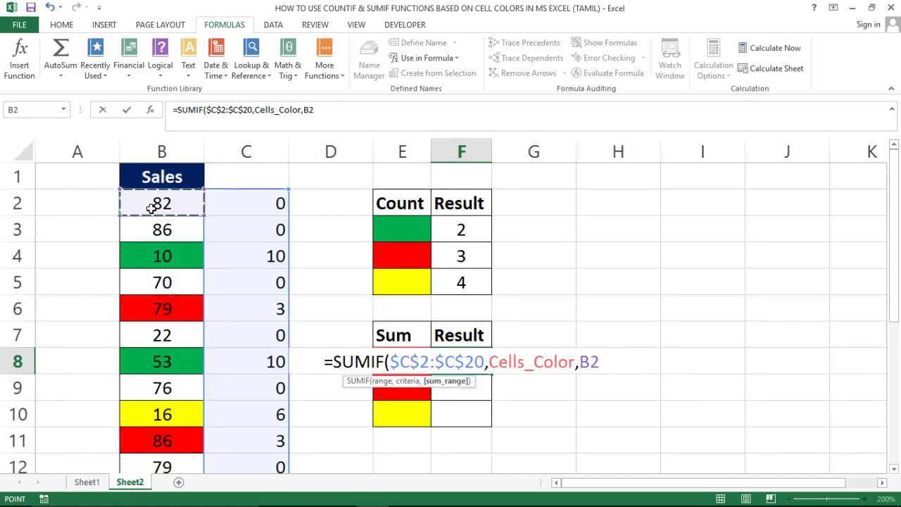
key(ctrl+shift+Down)
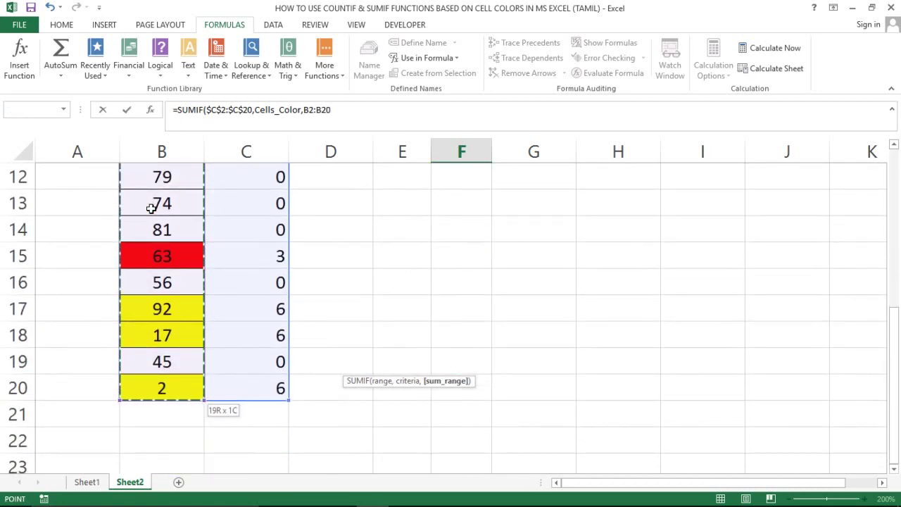
key(F4)
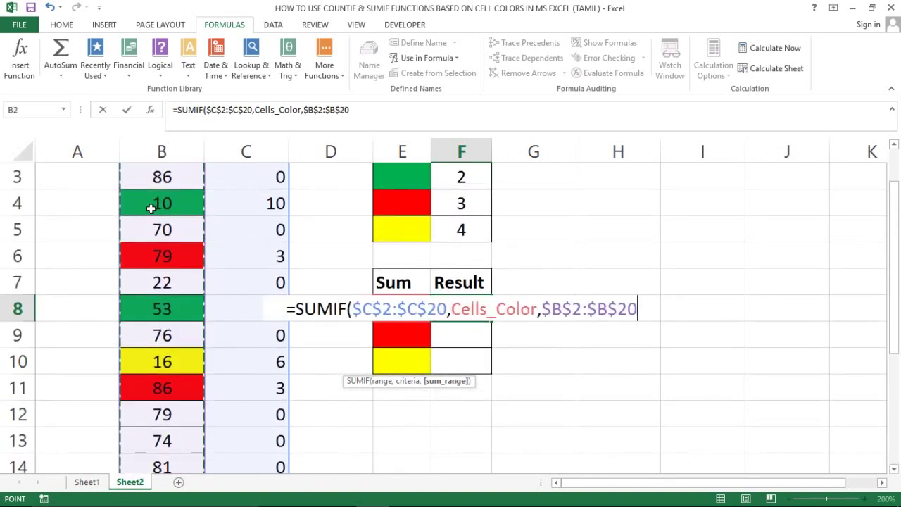
text())
key(Return)
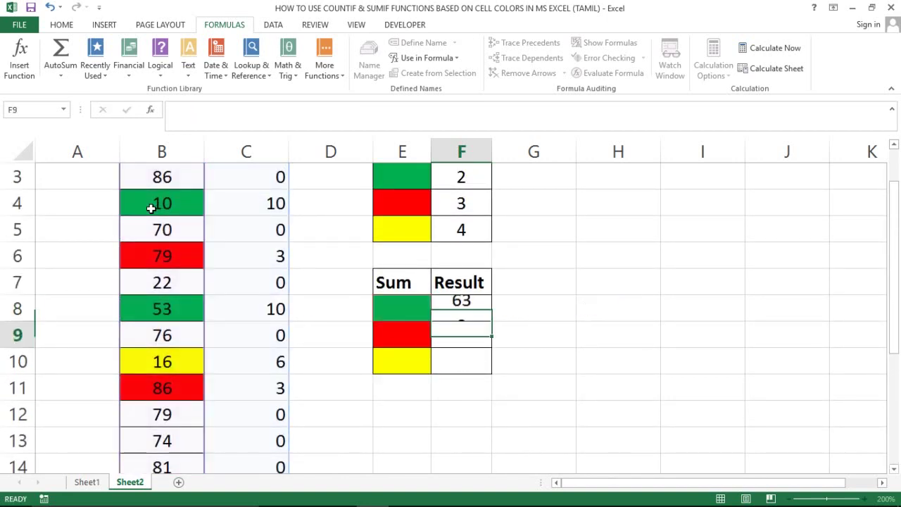
click(465, 309)
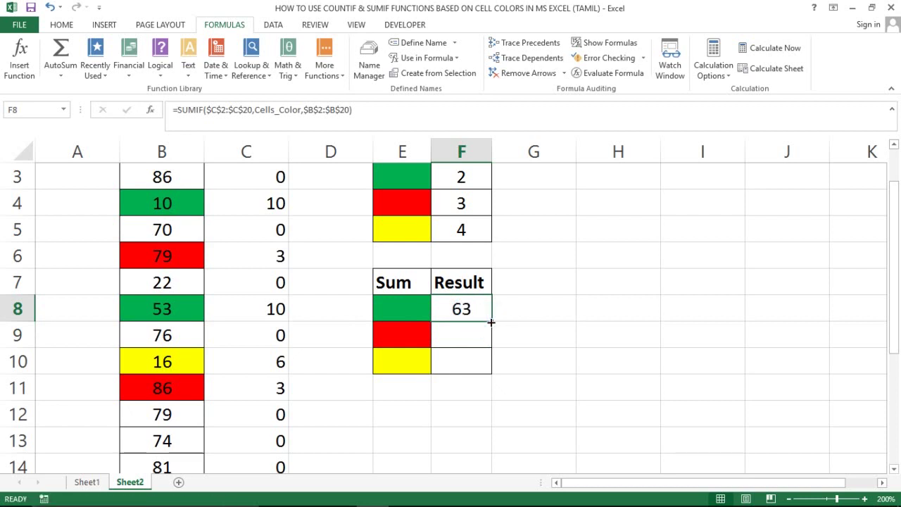
drag(490, 321, 489, 368)
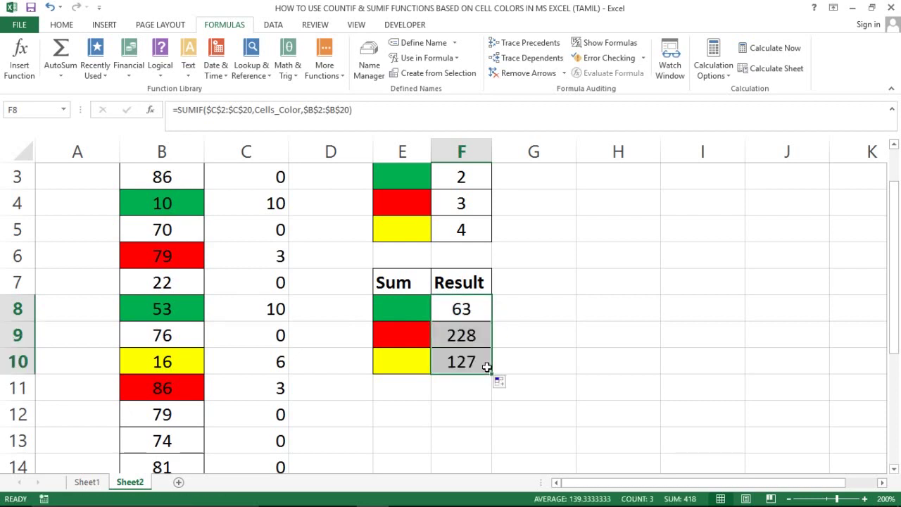
Select column C of colour codes and hide it through its context menu
click(196, 305)
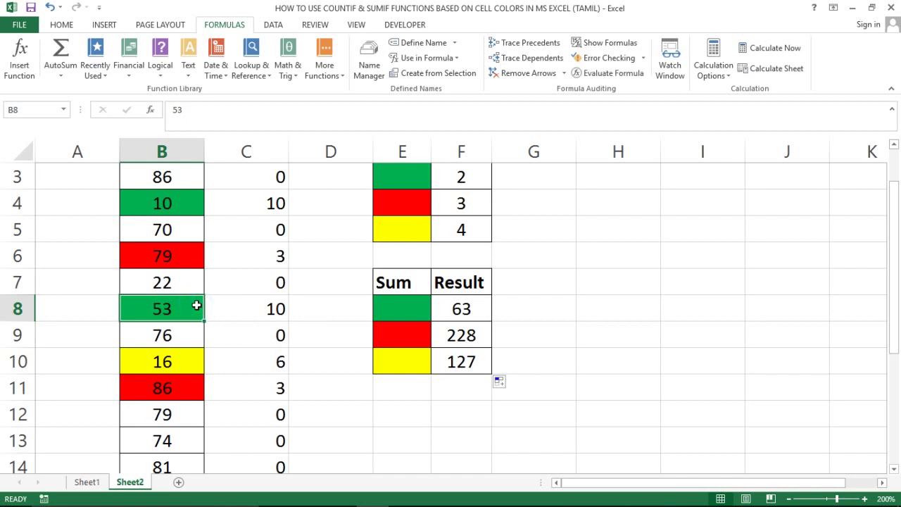
key(ctrl+Up)
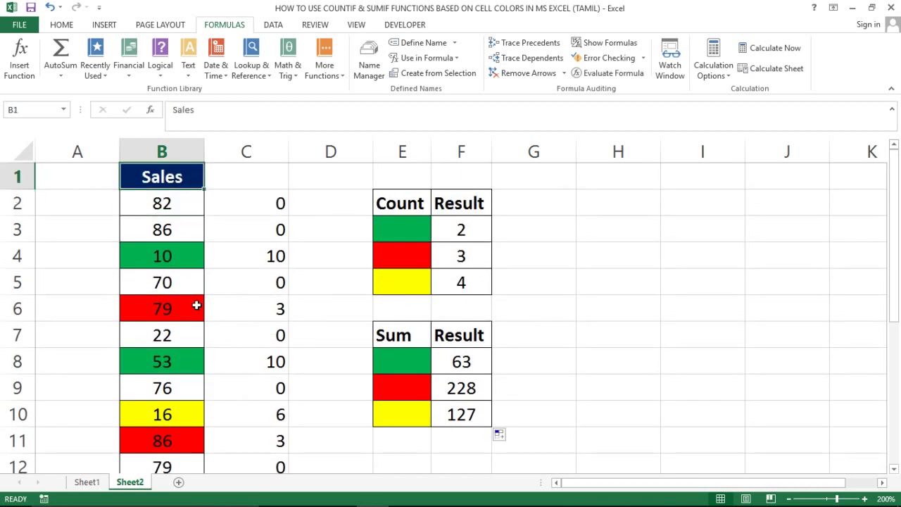
key(Down)
key(Down)
key(Down)
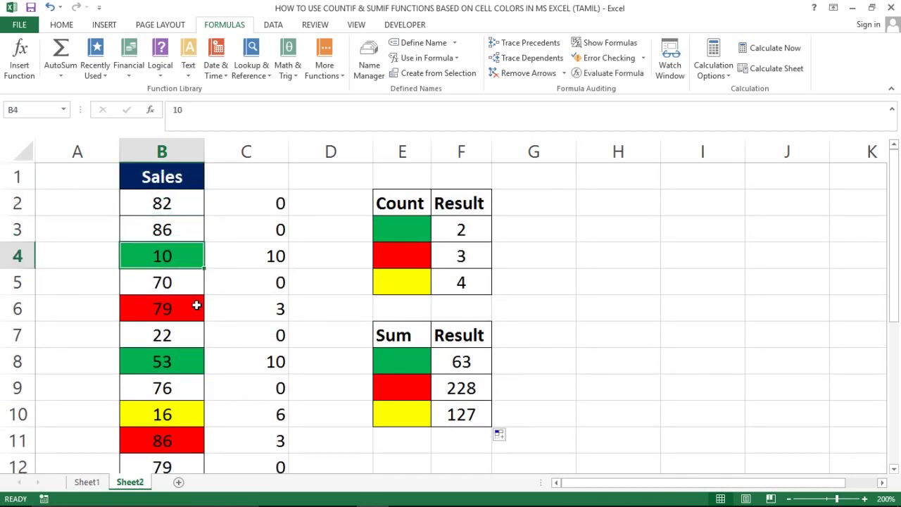
key(Down)
key(Right)
key(ctrl+space)
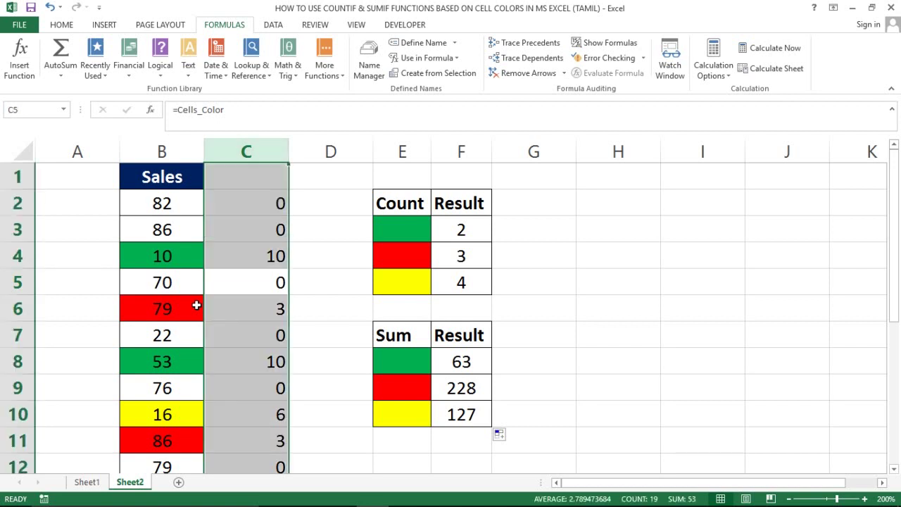
key(shift+F10)
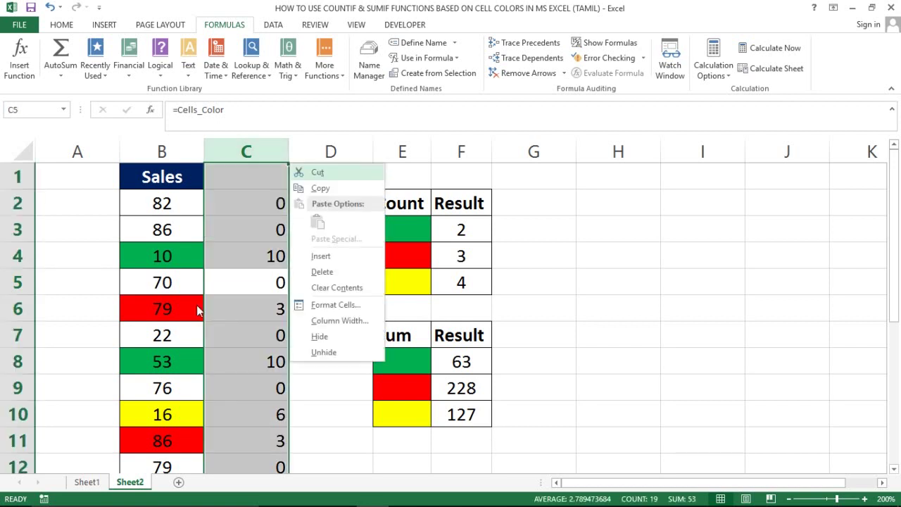
key(h)
key(Left)
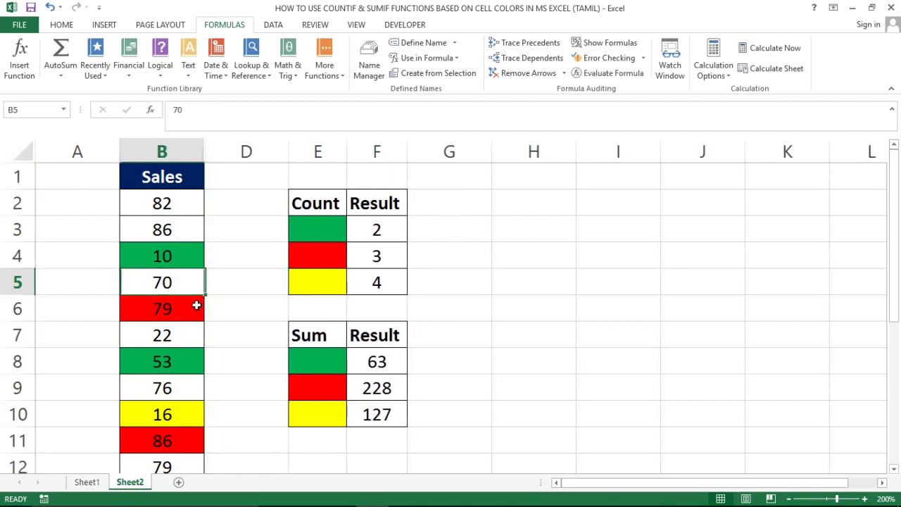
key(Up)
key(Up)
key(Up)
key(Up)
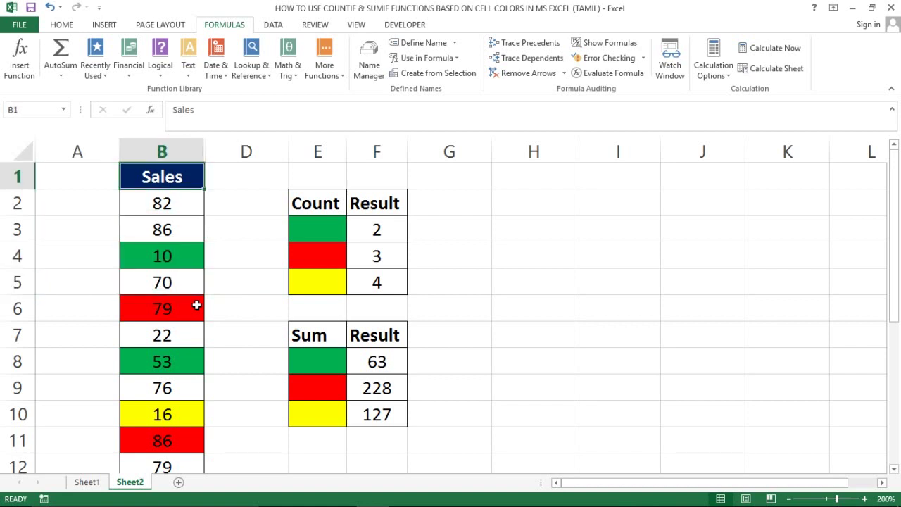
key(alt+a)
key(t)
key(alt+Down)
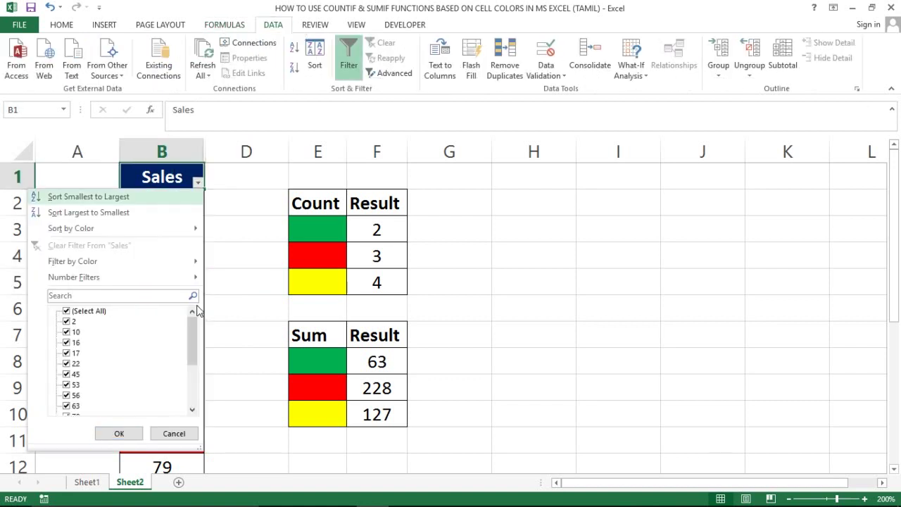
key(i)
key(Down)
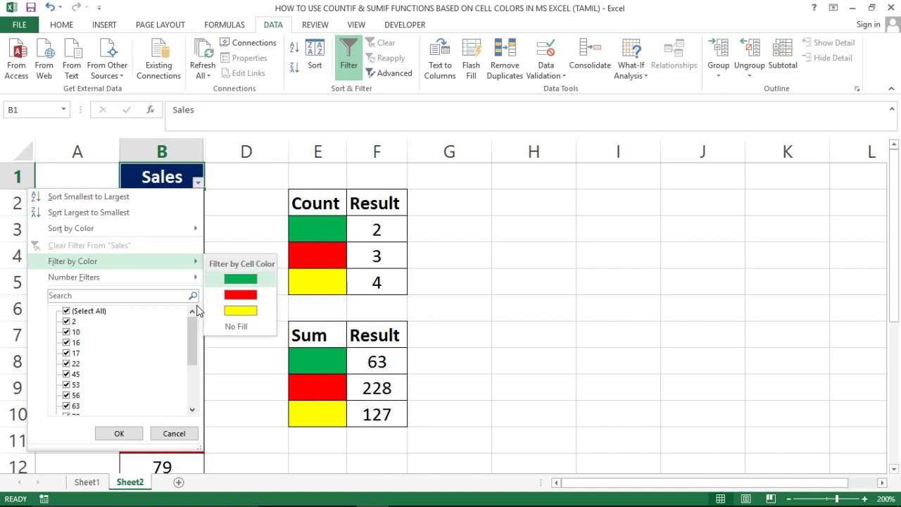
key(Return)
key(Right)
key(Right)
key(Down)
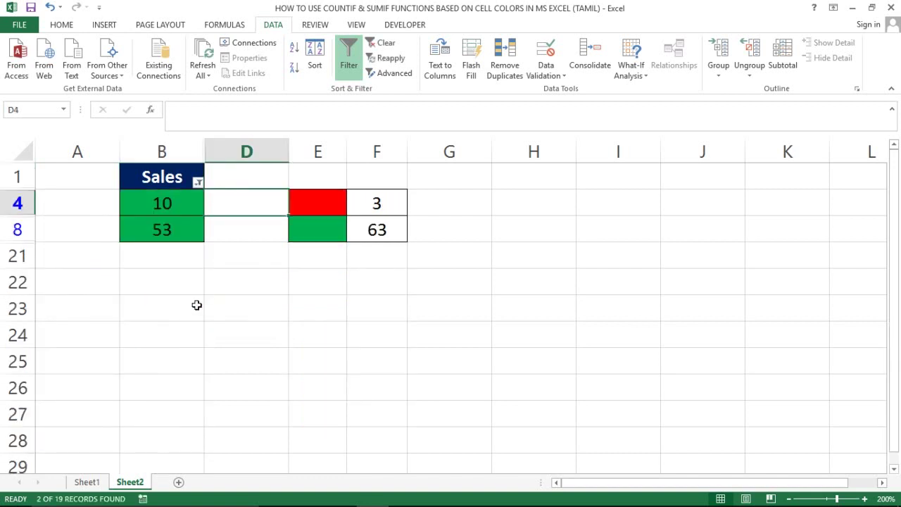
key(Left)
key(Left)
key(Right)
key(Up)
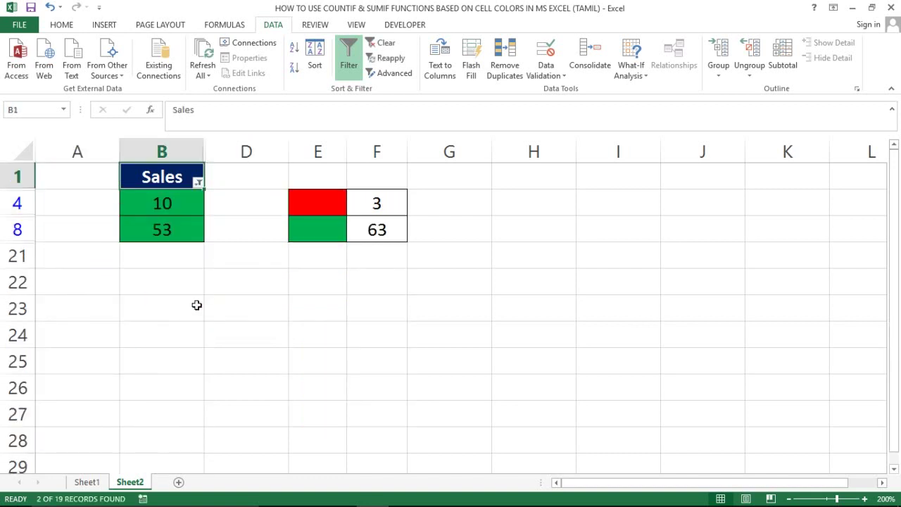
key(Down)
key(shift+Down)
key(shift+Up)
key(Up)
key(alt)
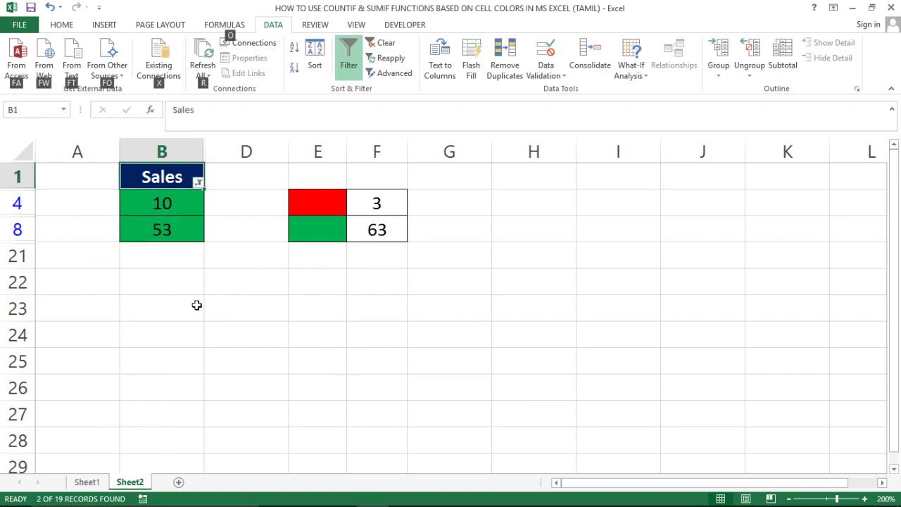
key(Down)
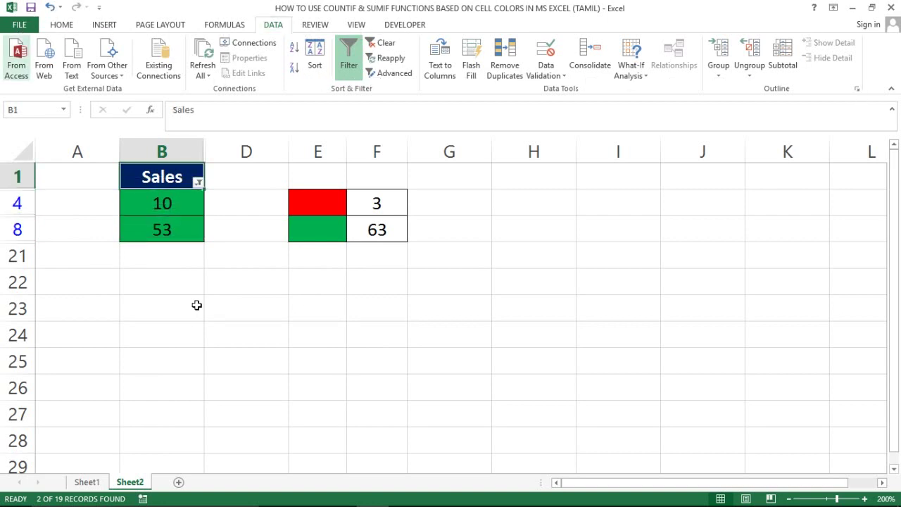
key(Escape)
key(Down)
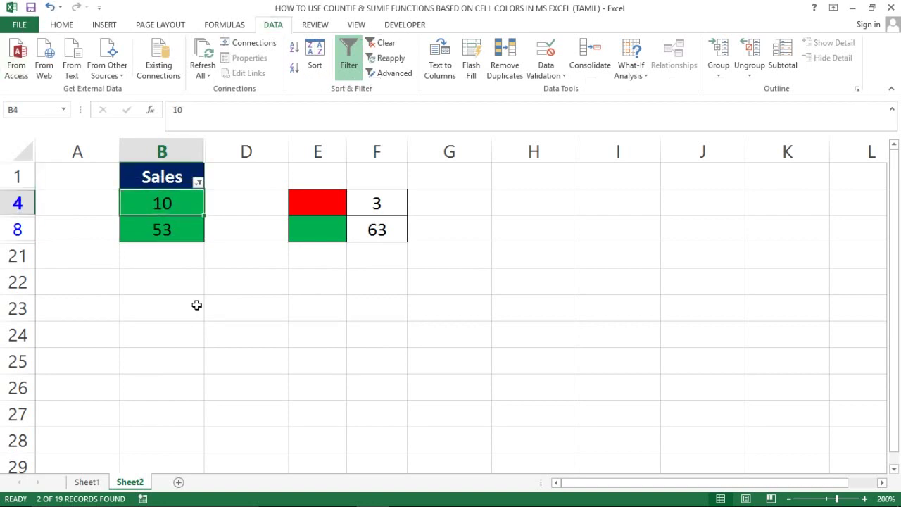
key(shift+Down)
key(shift+Down)
key(shift+Up)
key(Up)
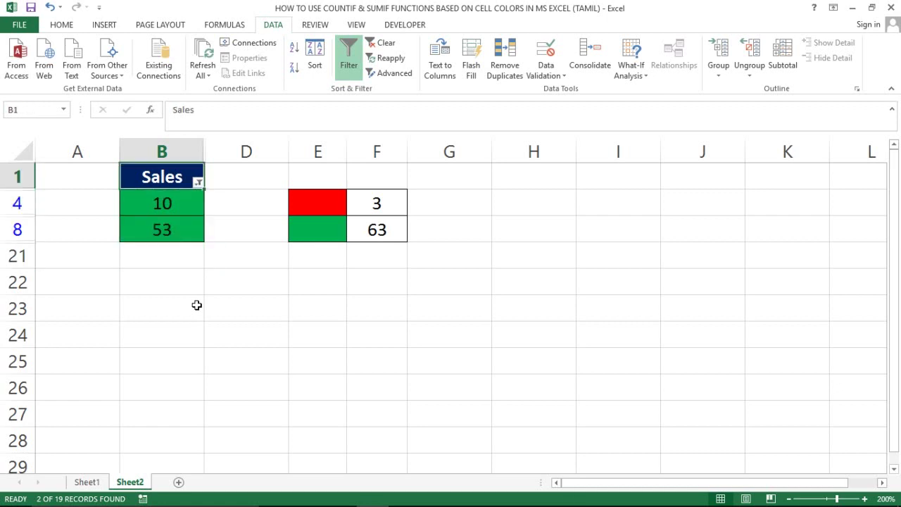
key(ctrl+shift+l)
key(Right)
key(Right)
key(Right)
key(Right)
key(Left)
key(Down)
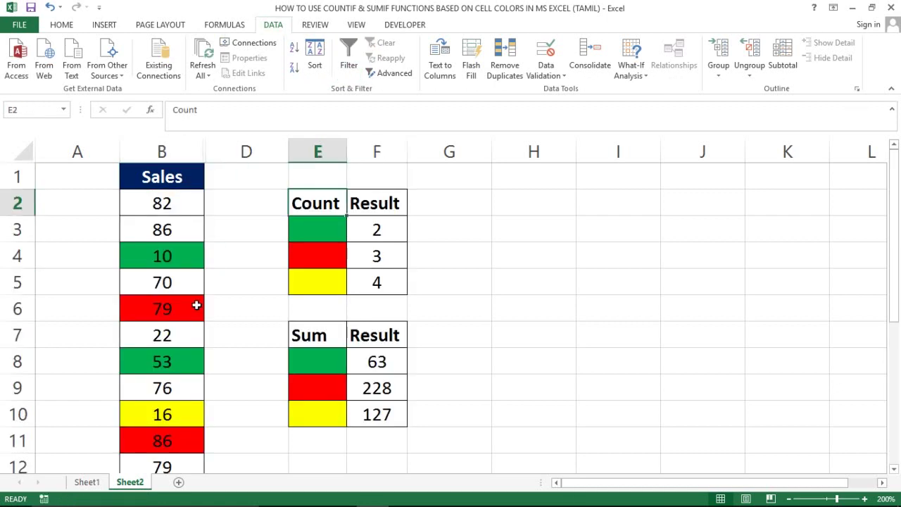
key(Down)
key(Down)
key(Down)
key(Down)
key(Down)
key(Down)
key(Left)
key(Left)
key(Left)
key(ctrl+Home)
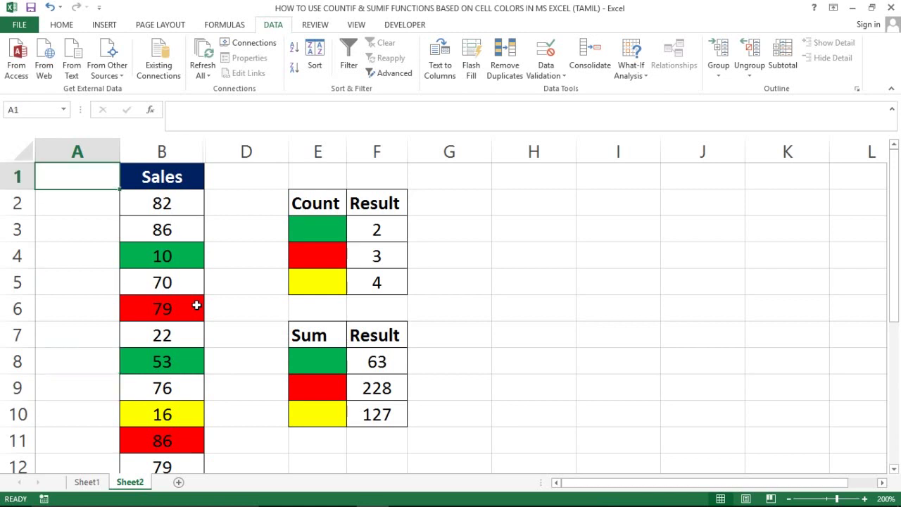
key(Right)
key(Right)
key(alt+a)
key(r)
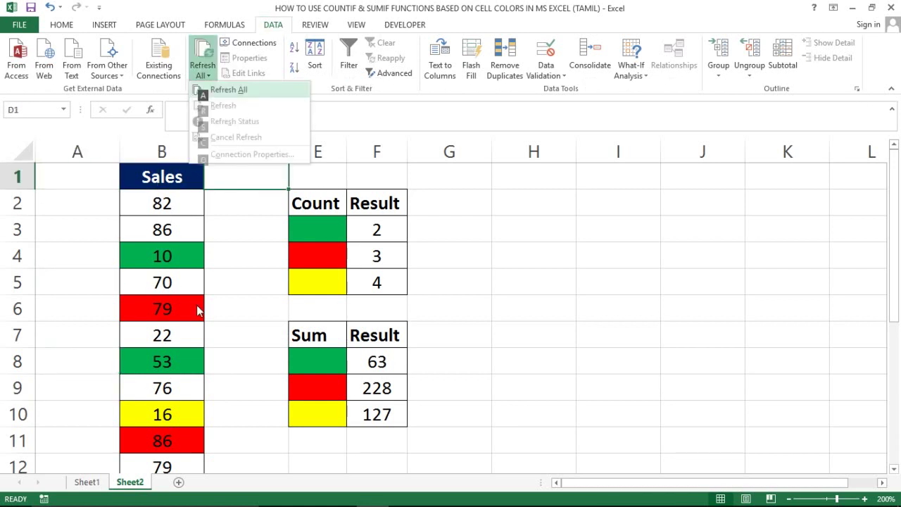
key(Escape)
key(Escape)
key(alt+m)
key(Escape)
key(Escape)
key(Left)
key(Left)
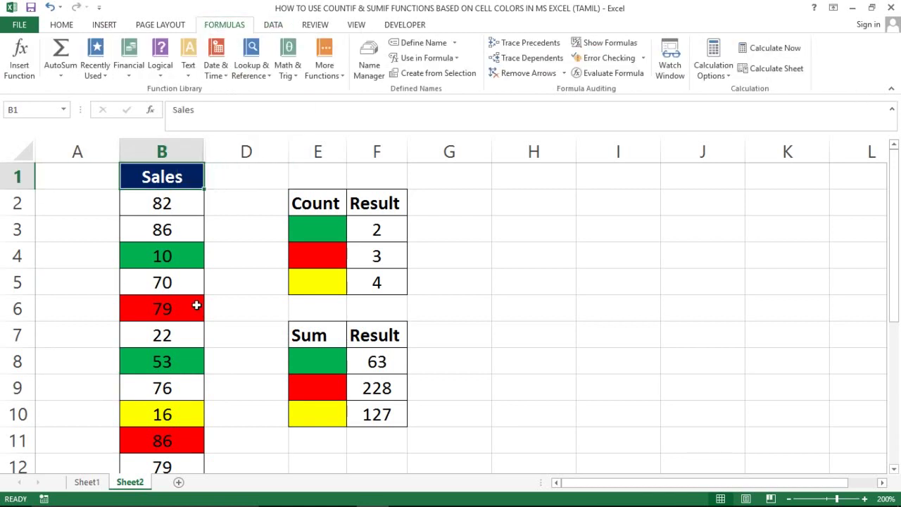
key(alt+a)
key(t)
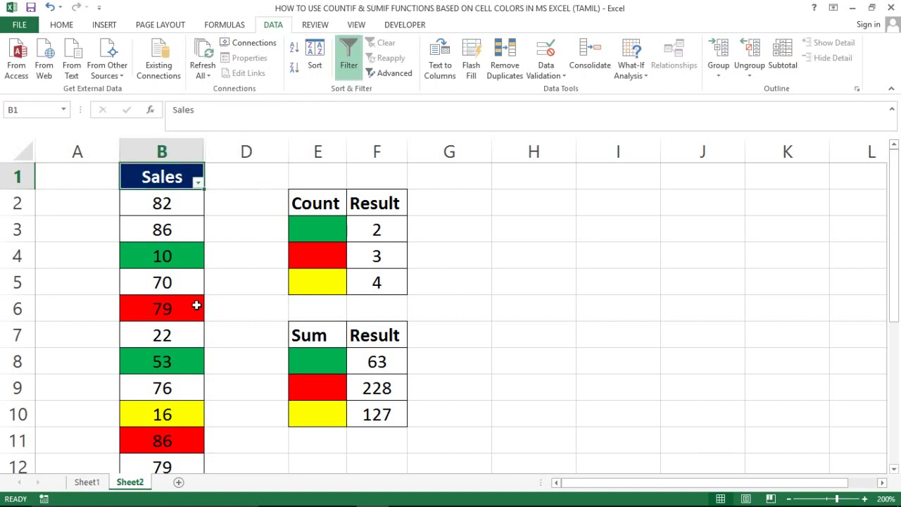
key(alt+Down)
key(Up)
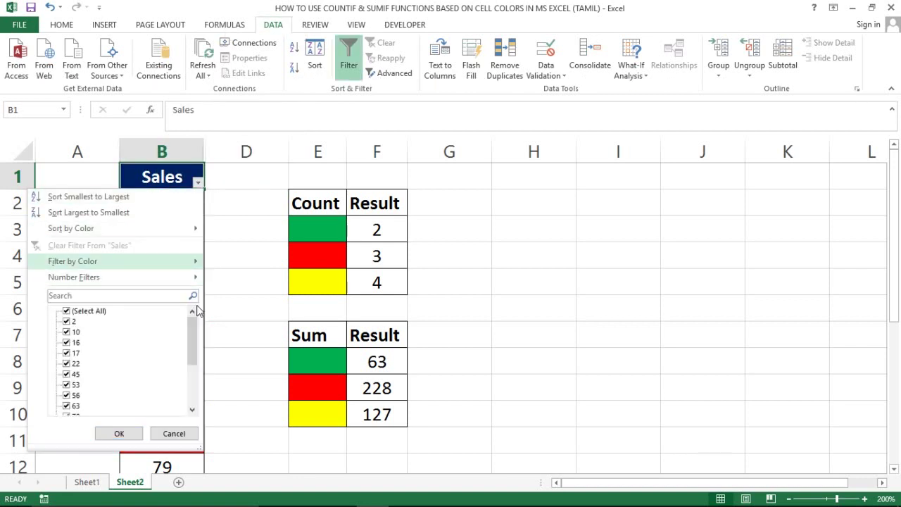
key(Right)
key(Down)
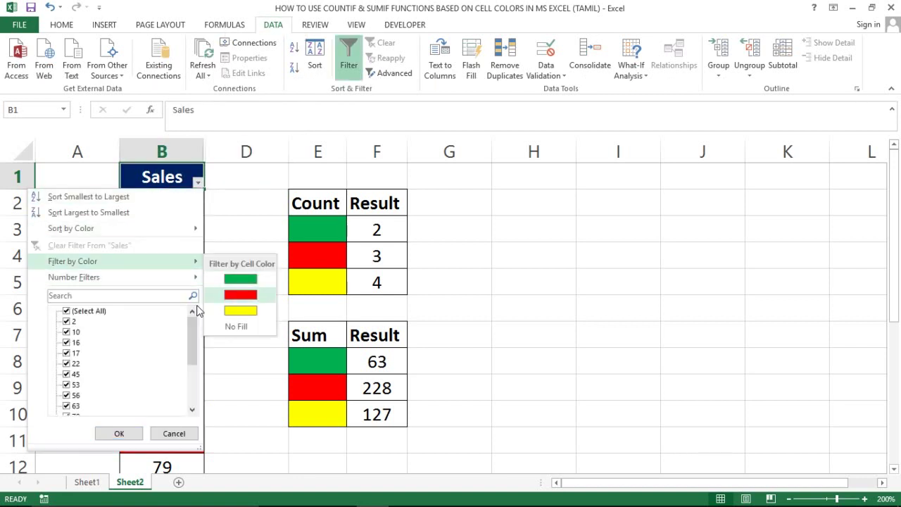
key(Return)
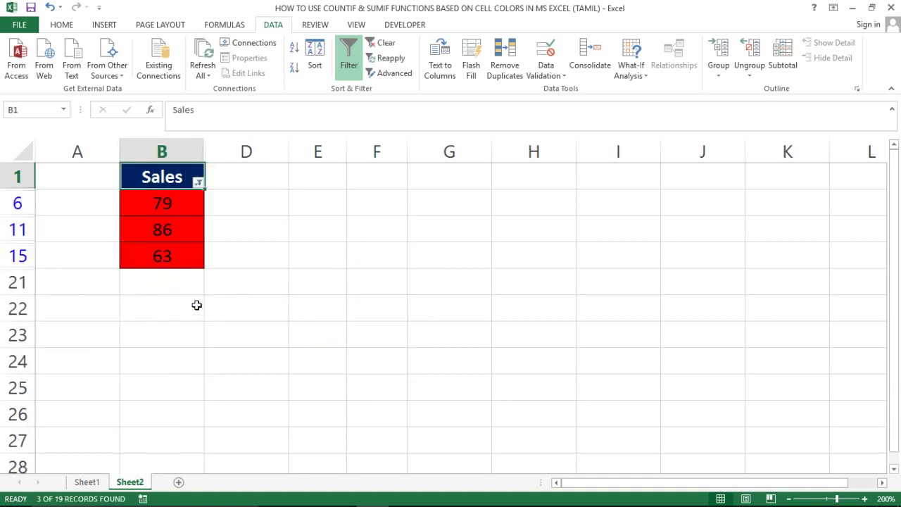
key(Down)
key(shift+Down)
key(shift+Down)
key(Up)
key(alt+Down)
key(Down)
key(Down)
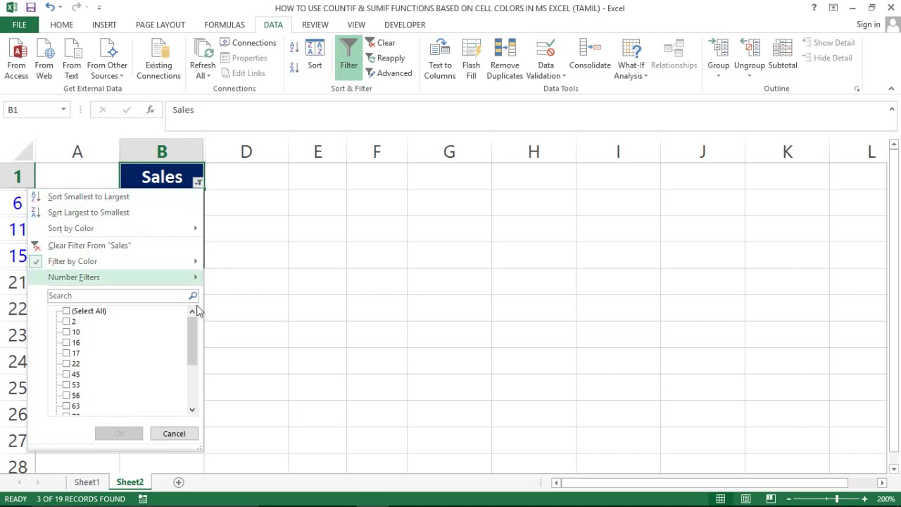
key(Up)
key(Right)
key(Down)
key(Down)
key(Return)
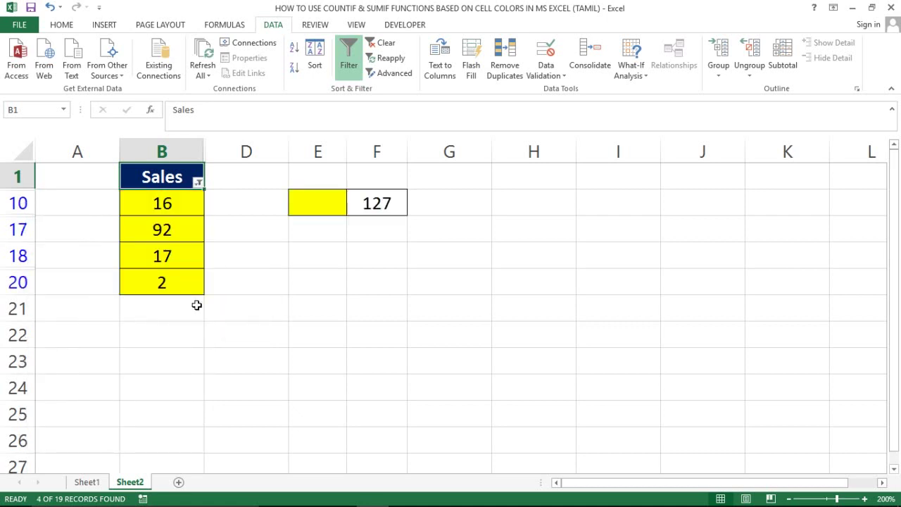
key(Right)
key(Left)
key(Down)
key(shift+Down)
key(shift+Down)
key(shift+Down)
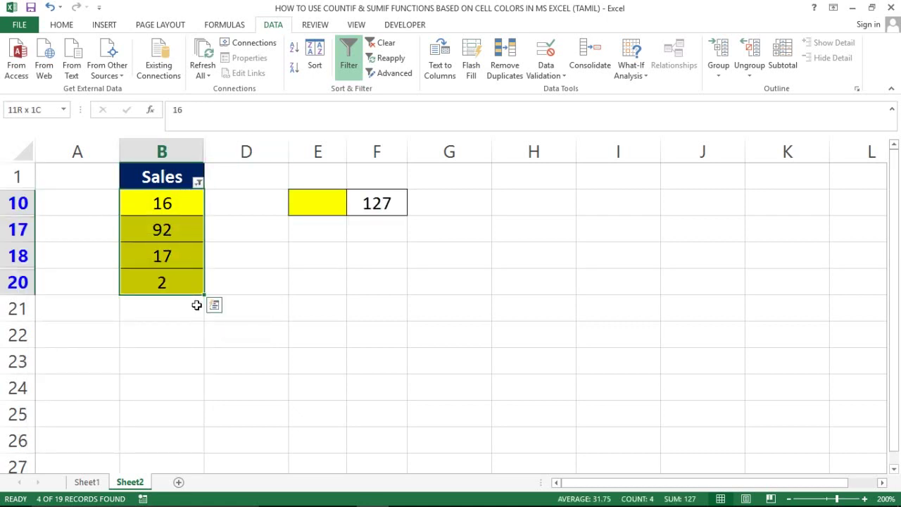
key(Up)
key(Down)
key(shift+Down)
key(shift+Down)
key(shift+Down)
key(Up)
key(alt)
key(t)
key(Right)
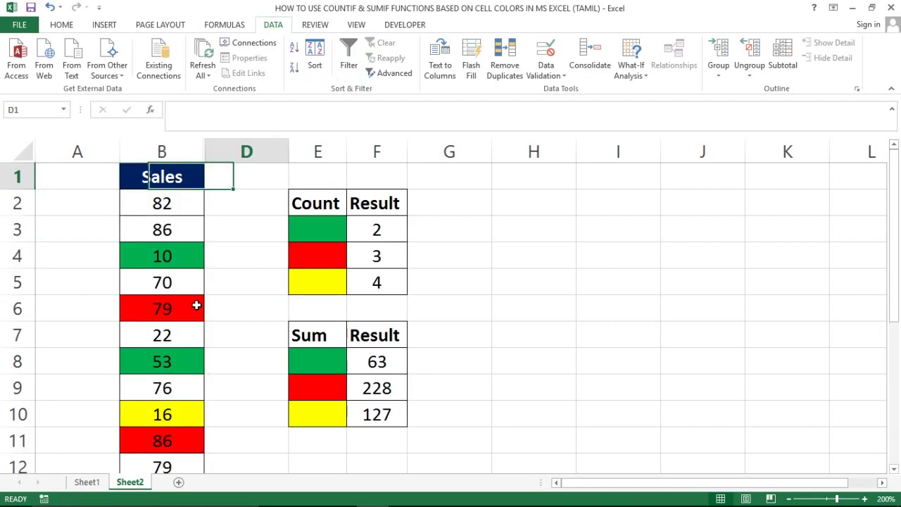
key(Left)
key(Left)
key(Down)
key(Down)
key(Down)
key(Right)
key(Right)
key(Right)
key(Left)
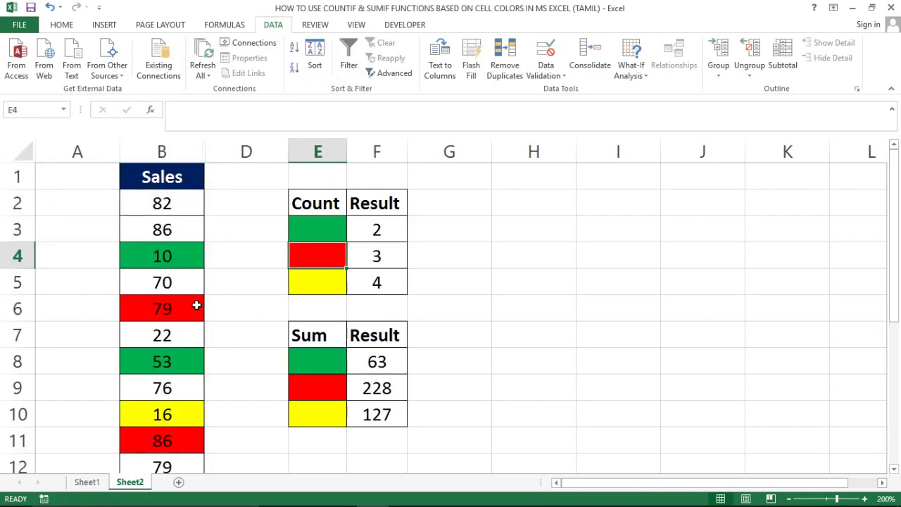
key(Left)
key(Left)
key(Left)
key(Right)
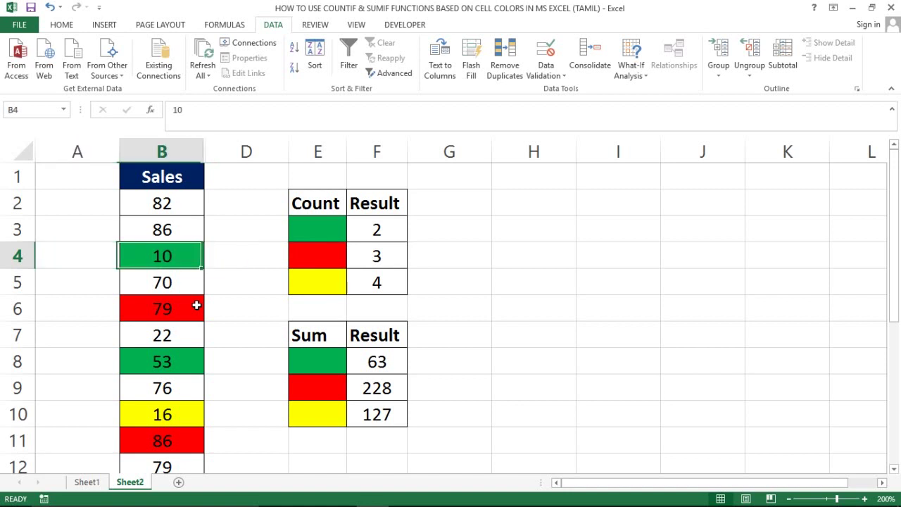
key(Right)
key(Right)
key(Up)
key(Left)
key(Left)
Paint E5's yellow format onto B3 with Format Painter, then undo it
click(329, 277)
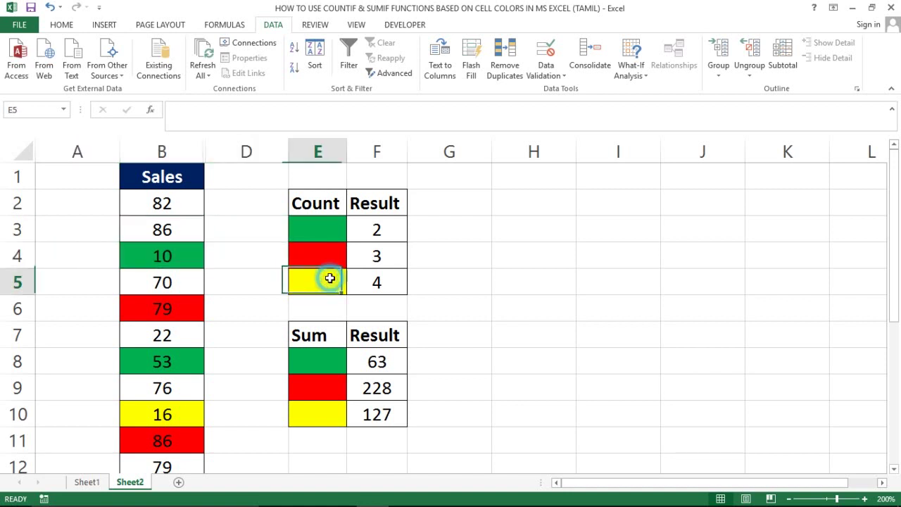
click(61, 25)
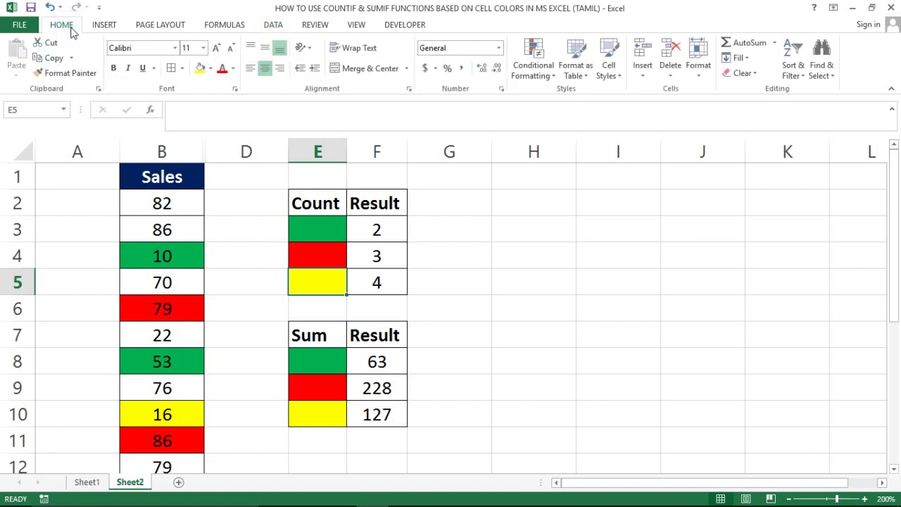
double_click(76, 74)
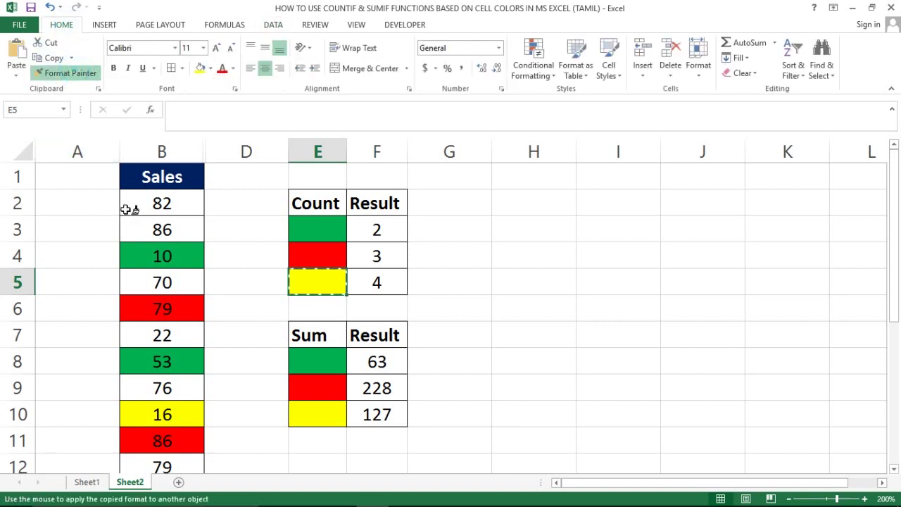
click(159, 228)
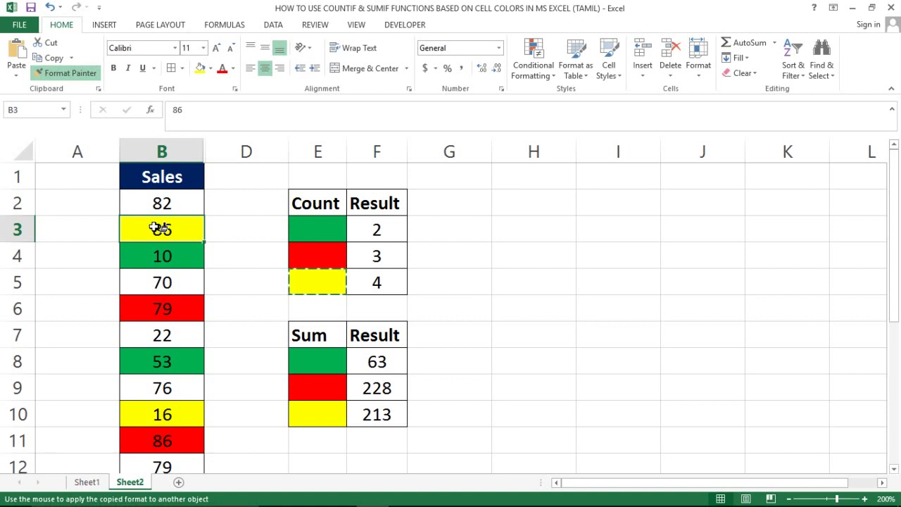
key(ctrl+z)
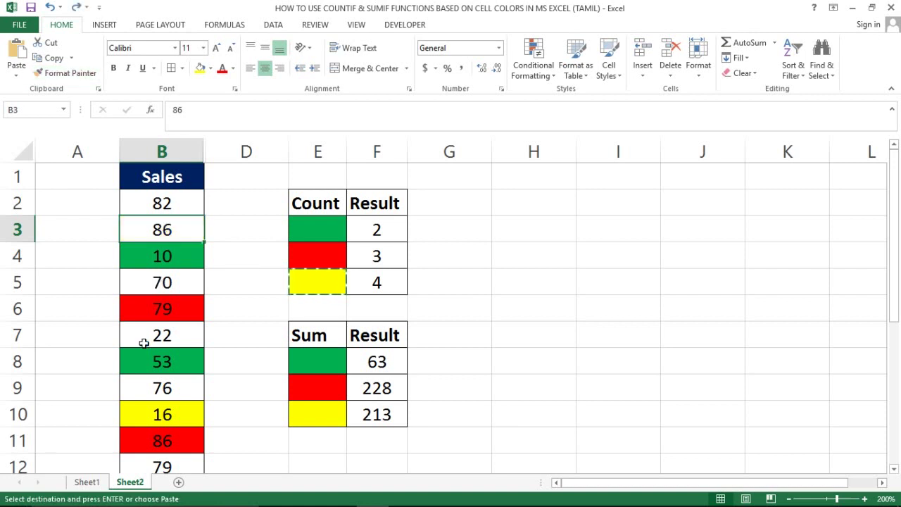
Paint E4's red fill onto B5 (70) and B9 (76) with Format Painter
click(303, 263)
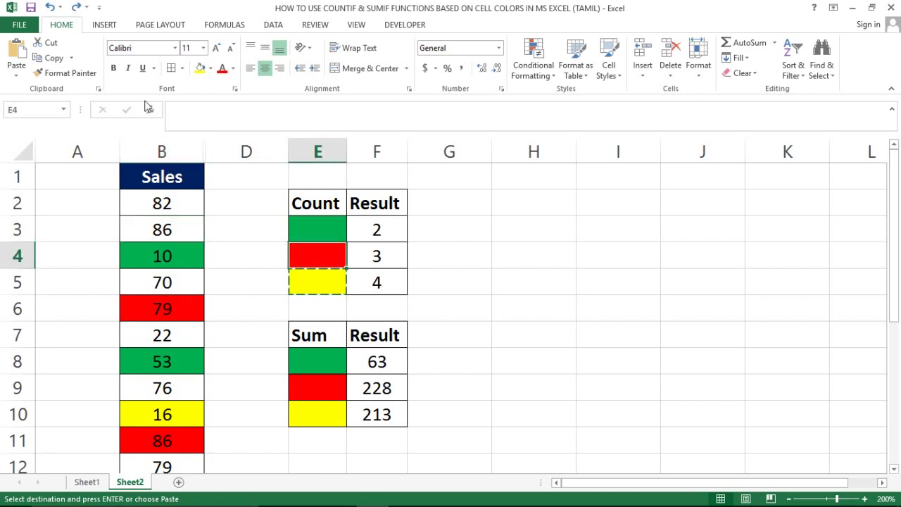
click(83, 76)
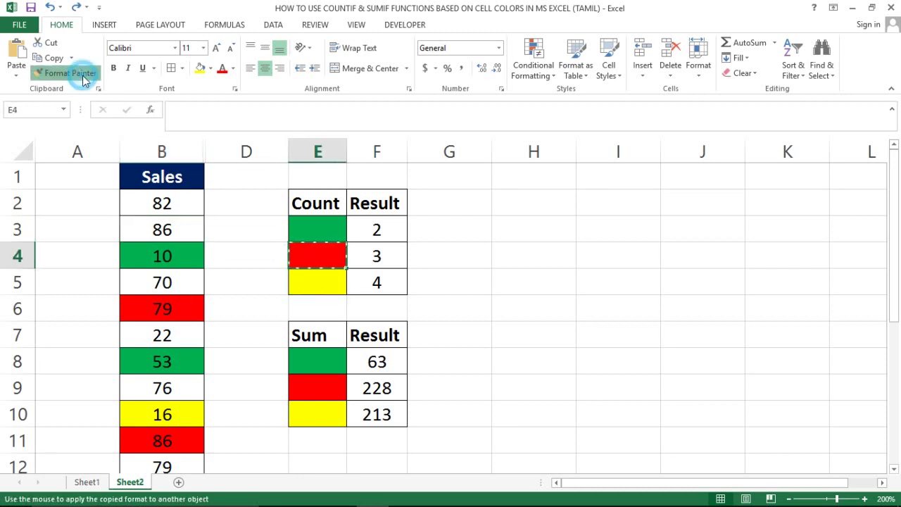
click(177, 291)
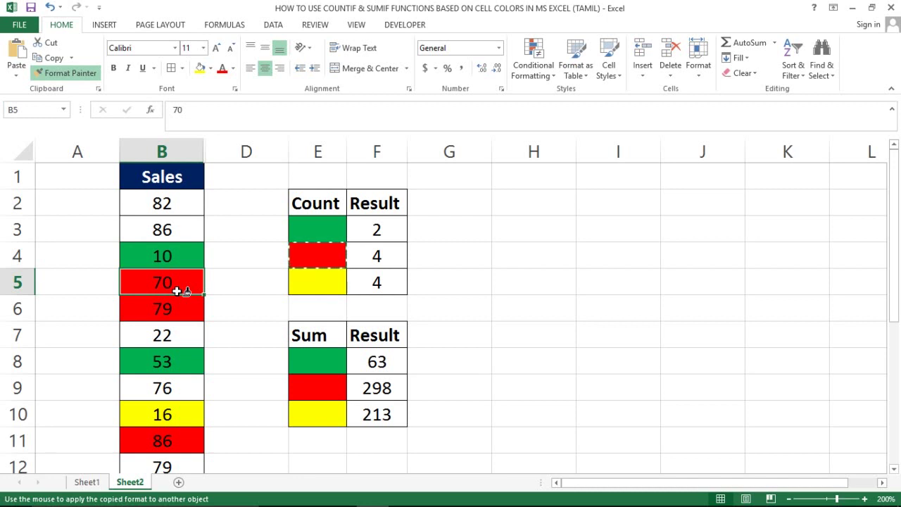
click(169, 382)
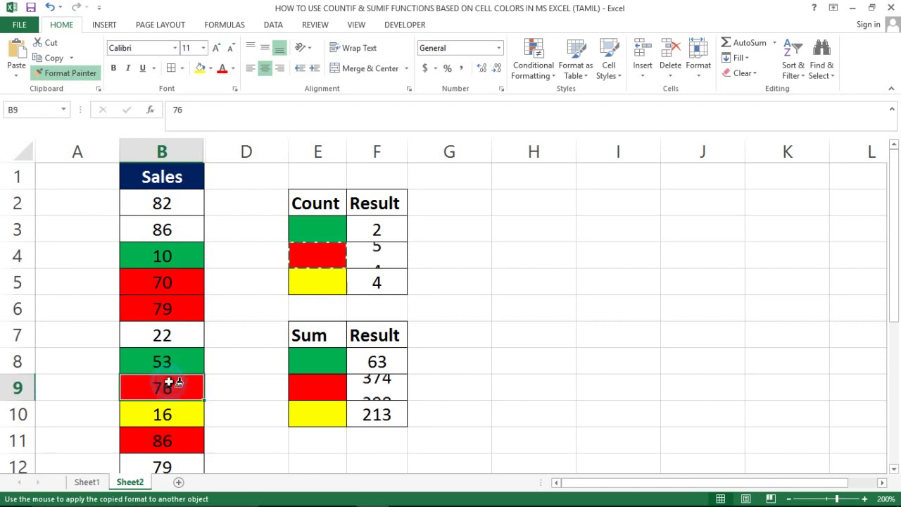
key(Escape)
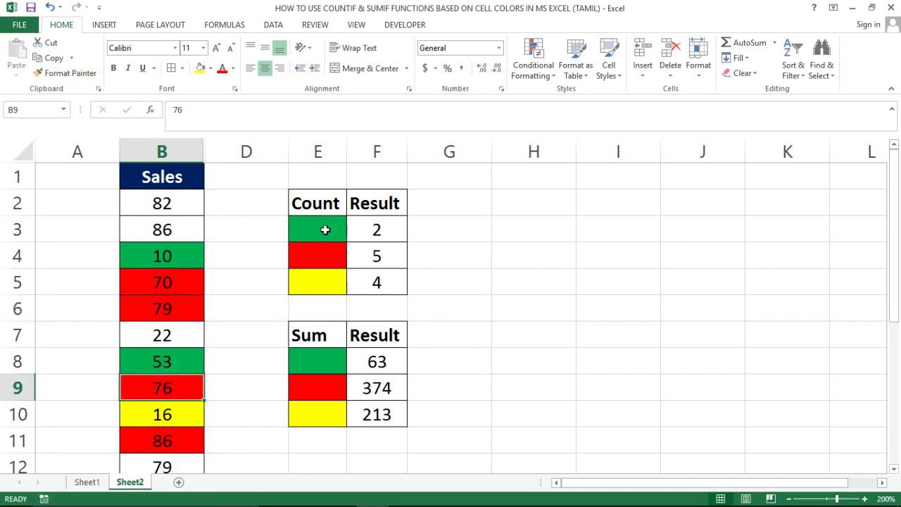
Paint E3's green fill onto B2, B12, B16 and B7, making green count 6 totalling 302
click(322, 229)
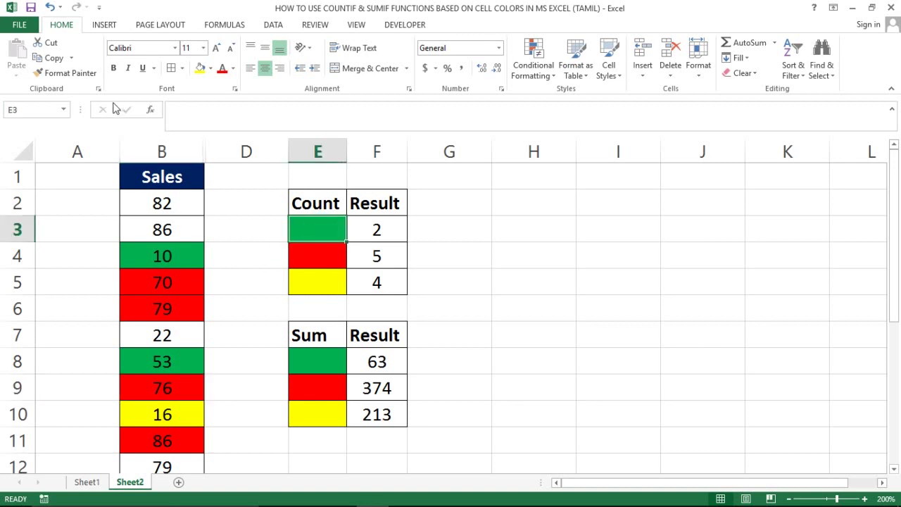
click(89, 77)
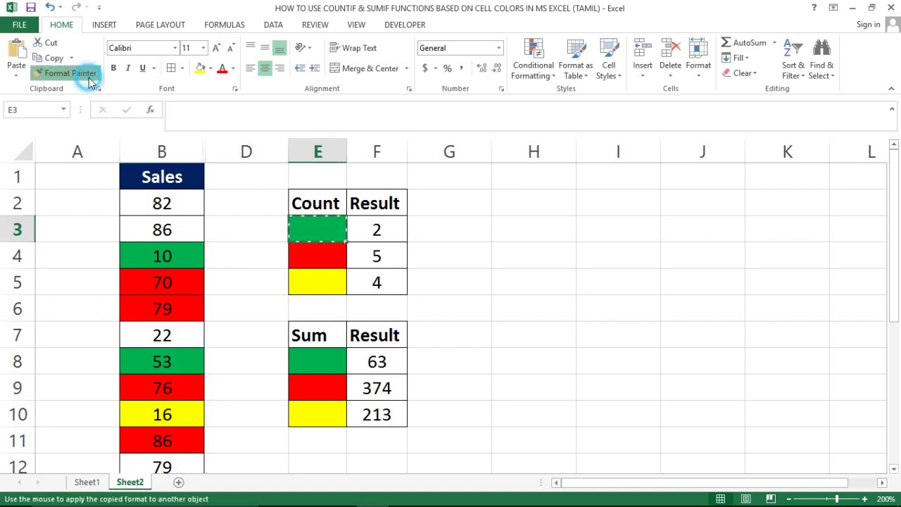
click(162, 202)
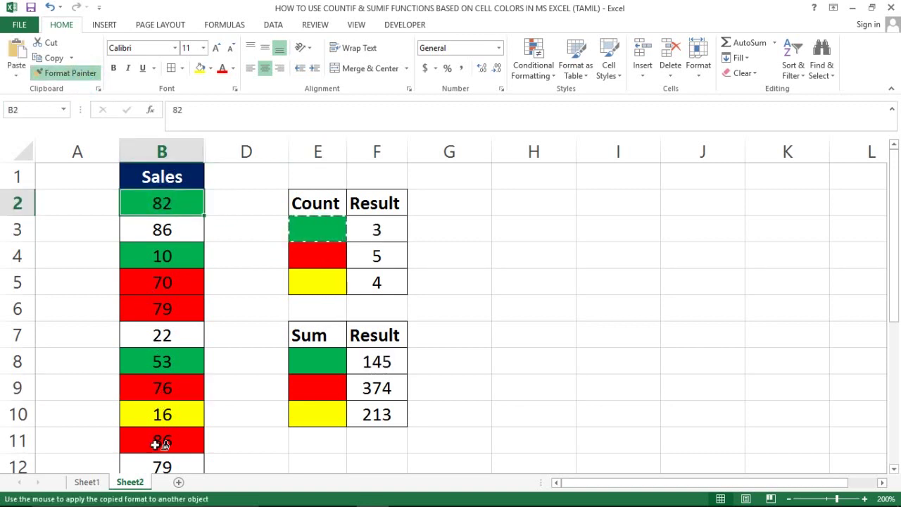
click(161, 466)
scroll(159, 464, down, 2)
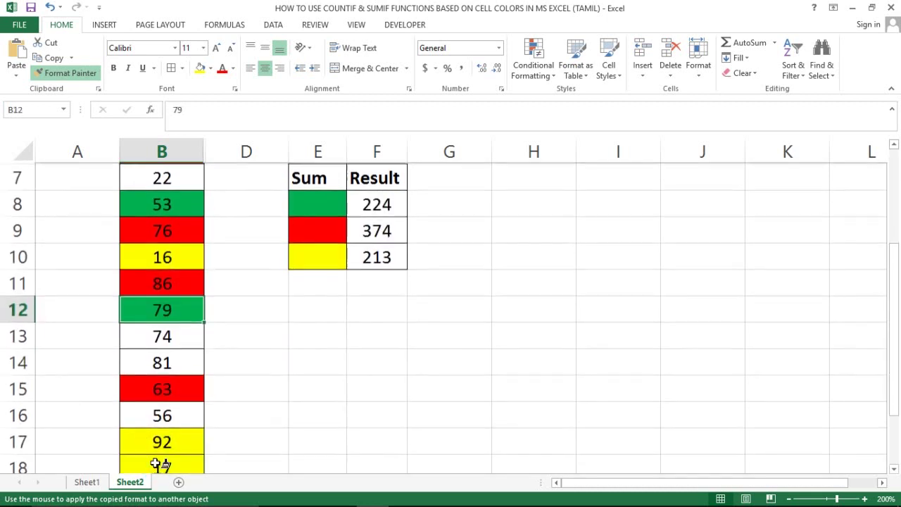
click(171, 414)
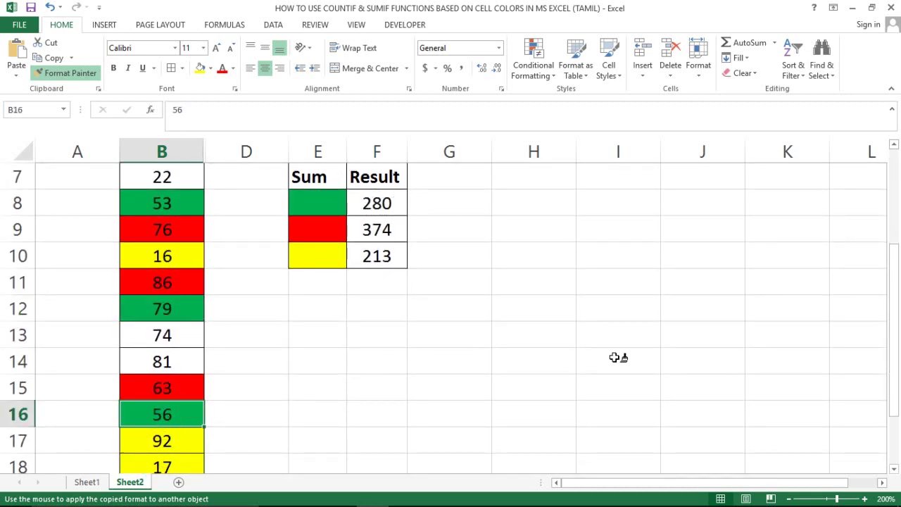
drag(898, 246, 896, 157)
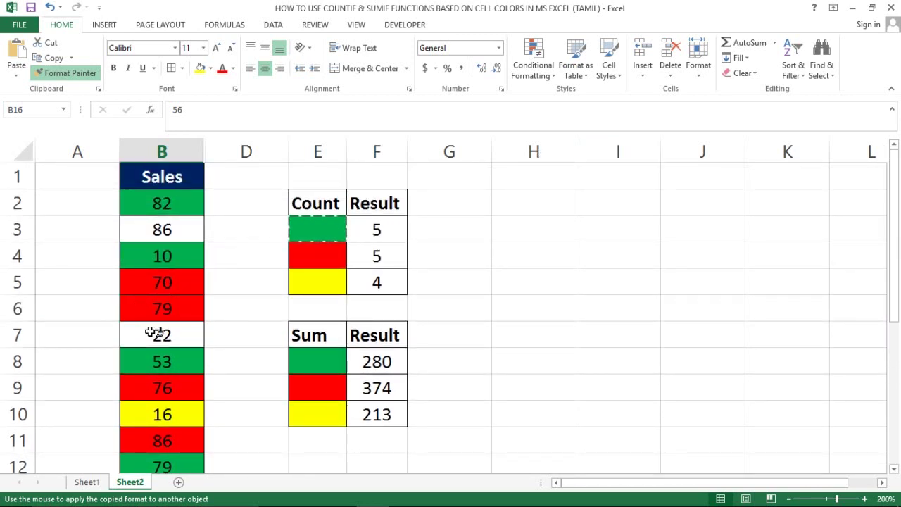
click(150, 333)
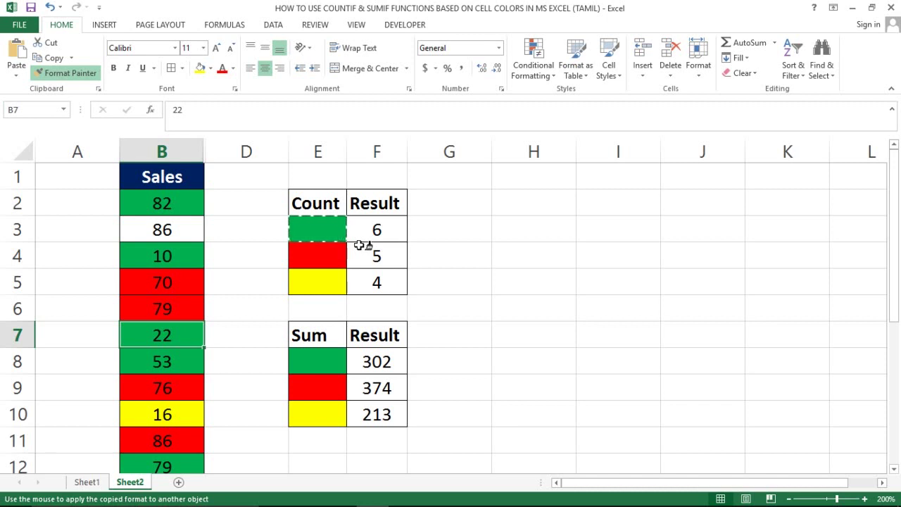
key(Escape)
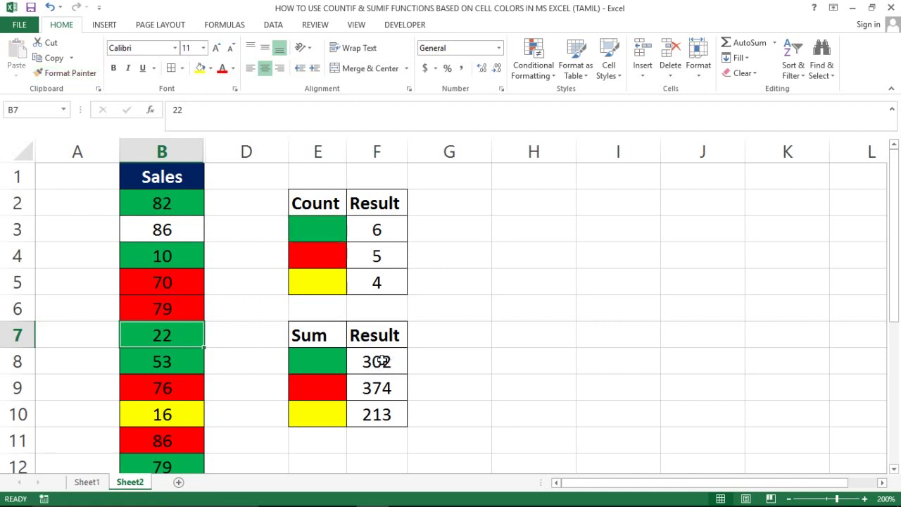
click(300, 311)
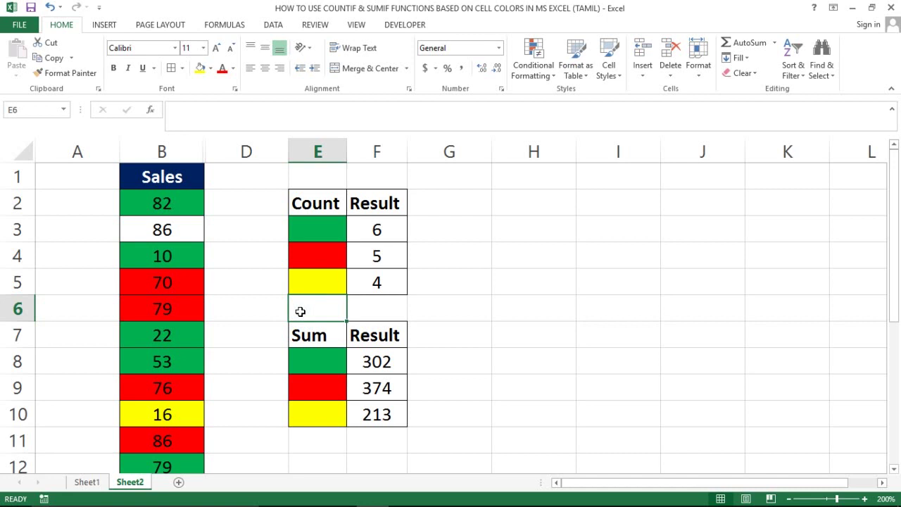
Inspect the Cells_Color defined name in the Name Manager
click(412, 281)
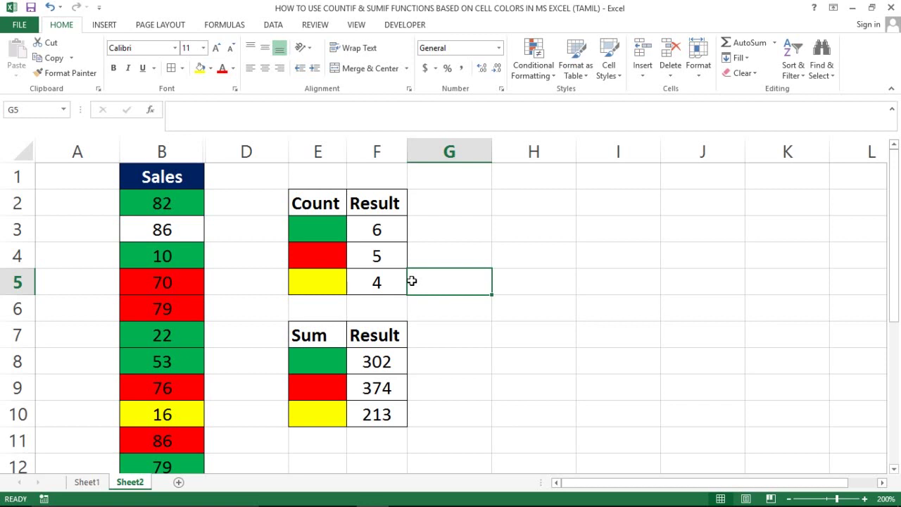
click(226, 25)
click(368, 62)
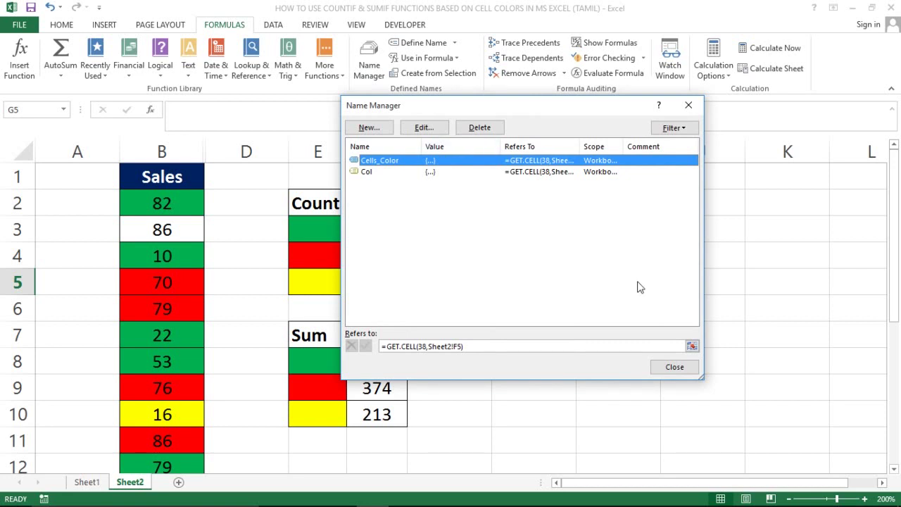
click(663, 368)
Check the Cells_Color definition once more, then close the Excel workbook
click(528, 328)
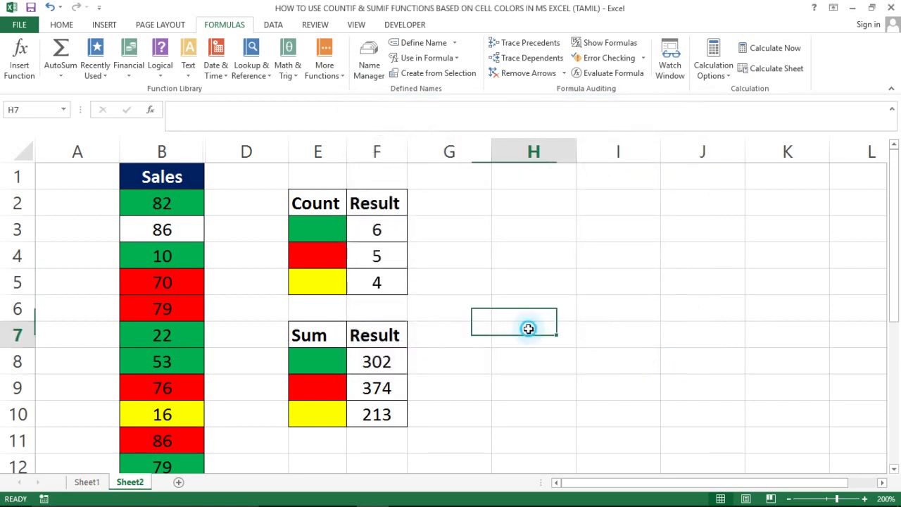
click(521, 264)
click(471, 311)
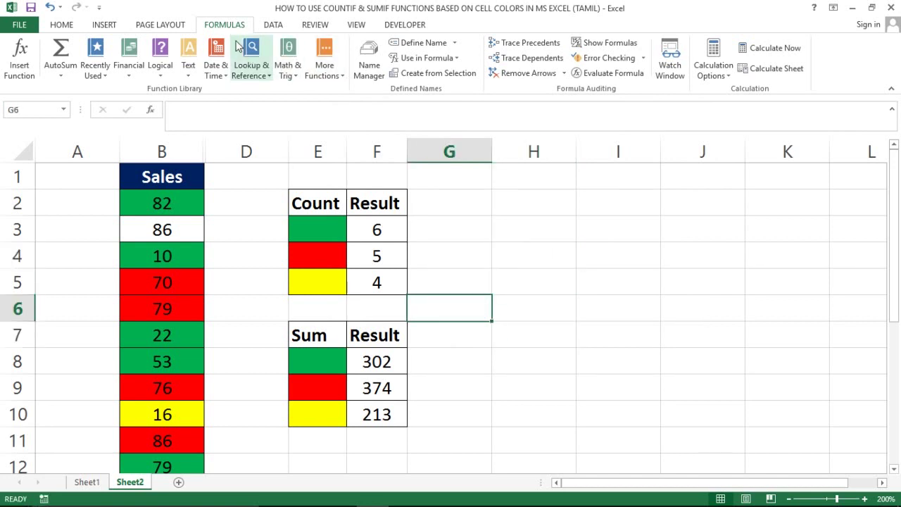
click(369, 65)
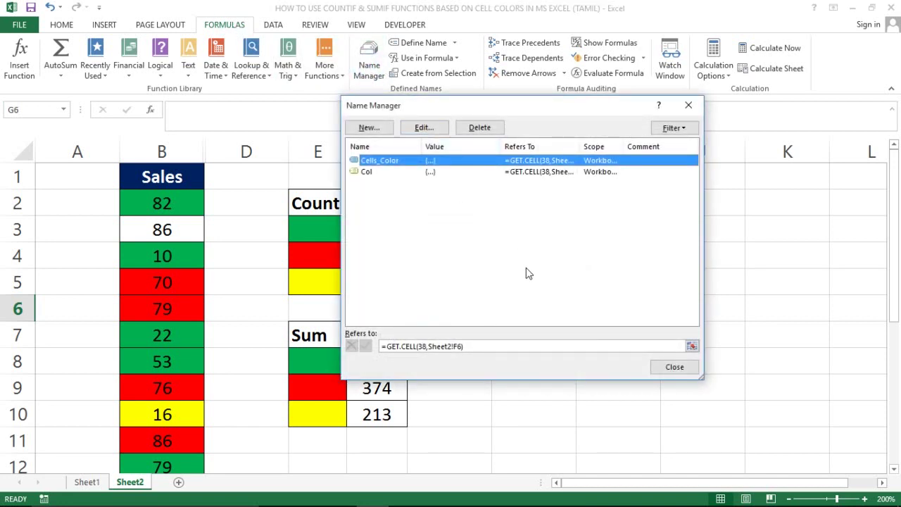
click(674, 367)
click(715, 343)
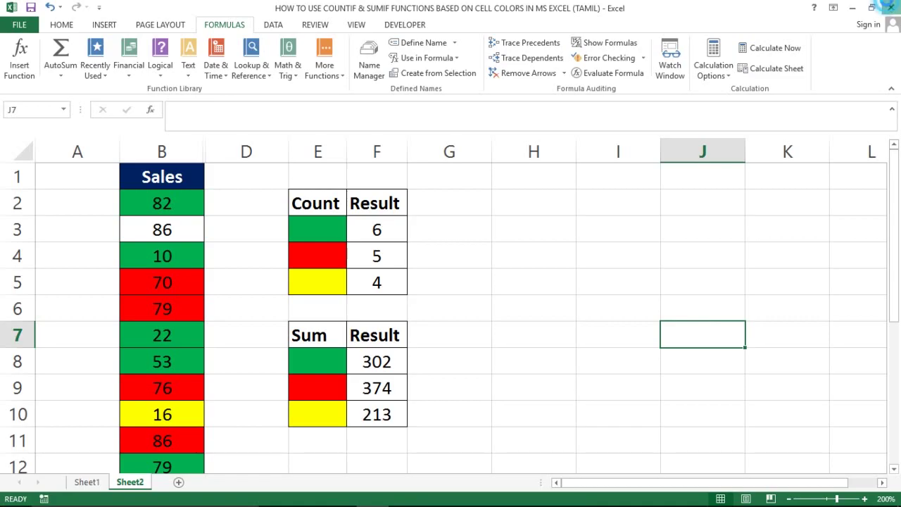
click(889, 7)
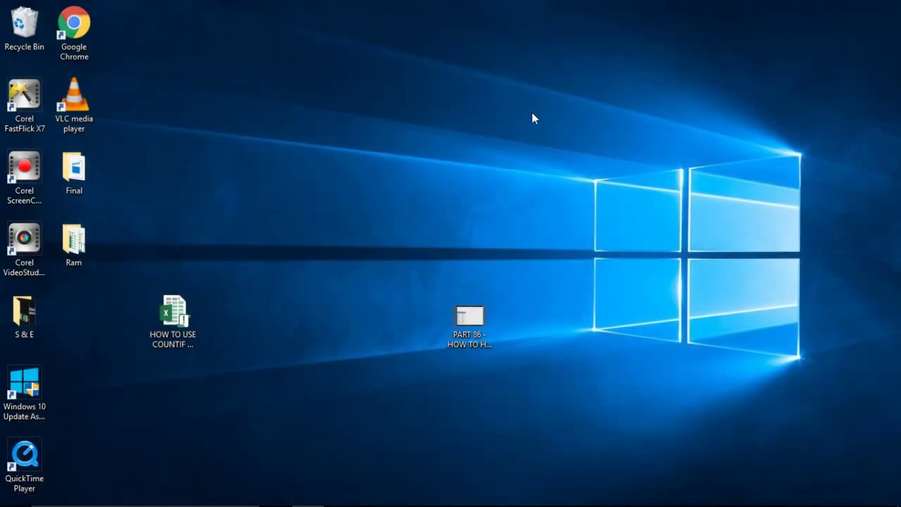
Reopen the colour-count workbook from the desktop and view the Cells_Color name in Name Manager
double_click(164, 316)
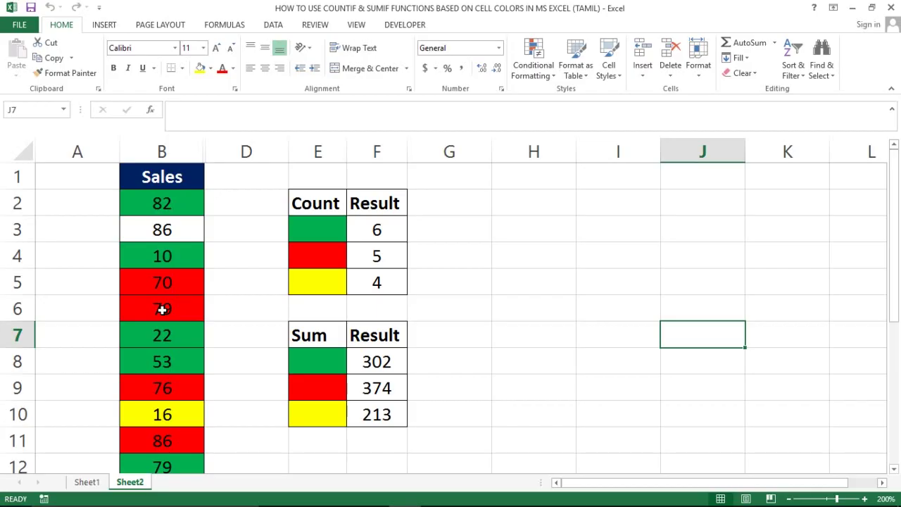
click(306, 281)
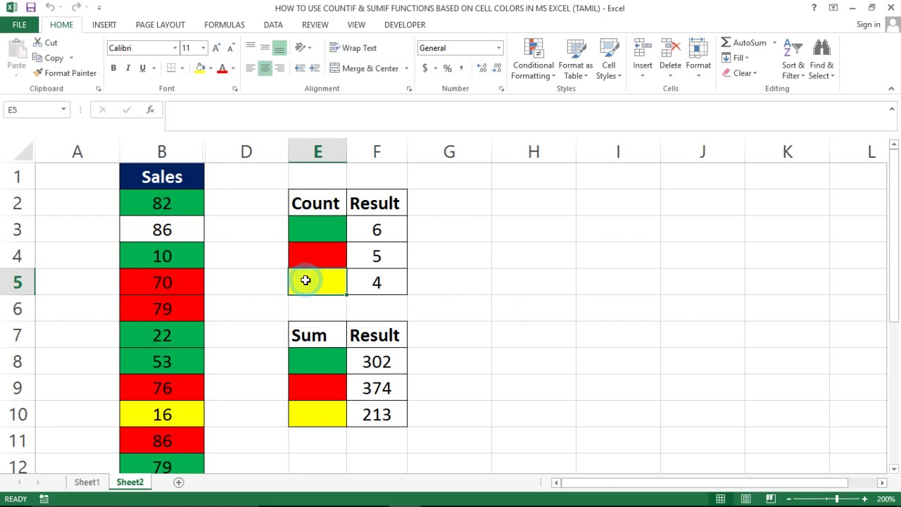
click(247, 23)
click(359, 81)
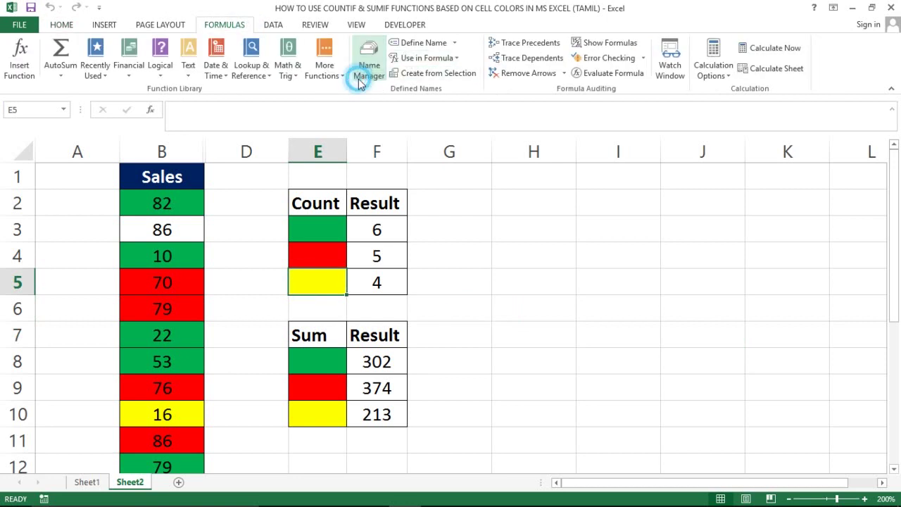
click(359, 81)
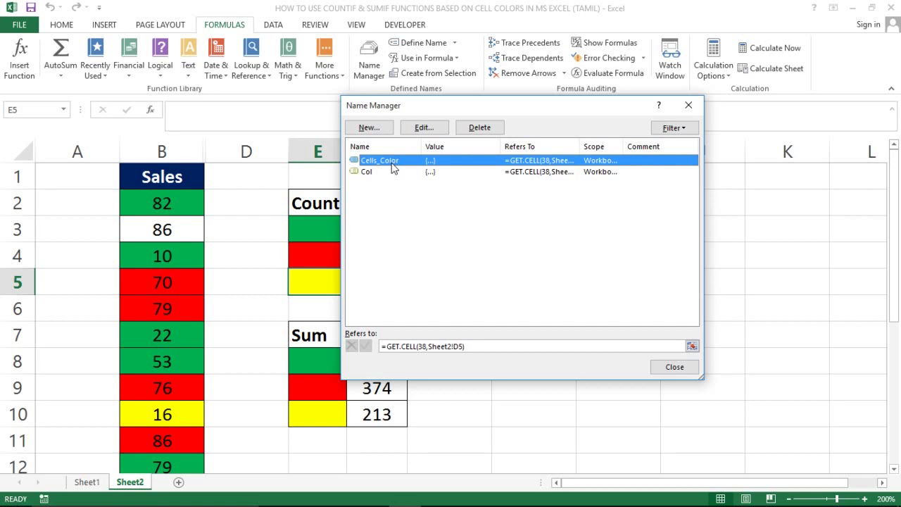
click(663, 372)
click(662, 371)
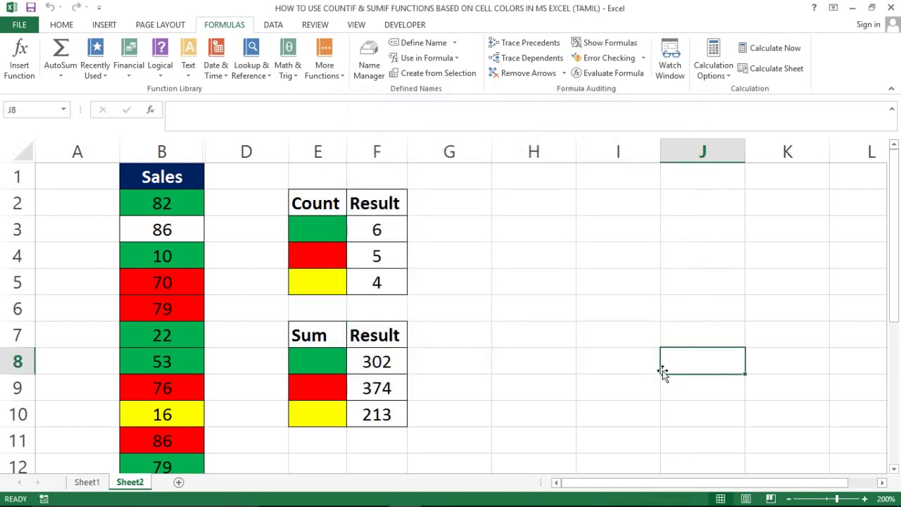
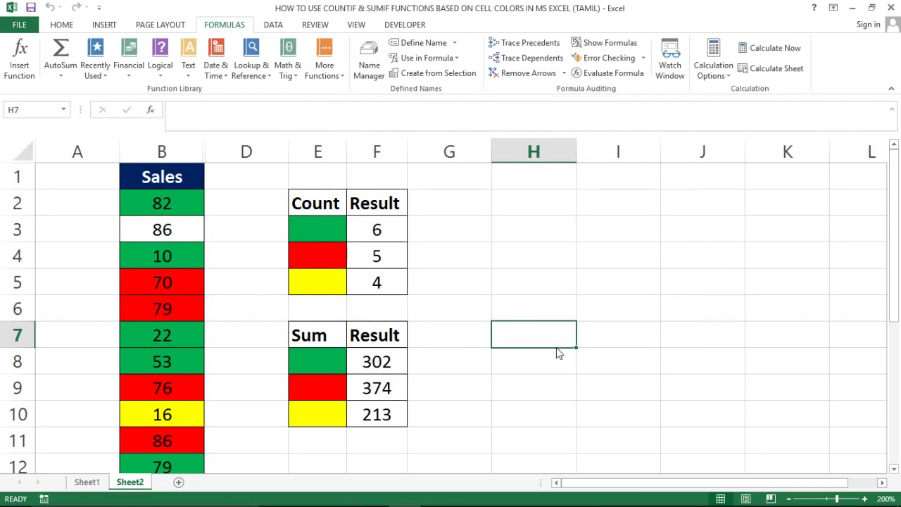
Save the sales workbook to the Desktop as type Excel Workbook, confirming Yes to drop macros
key(F12)
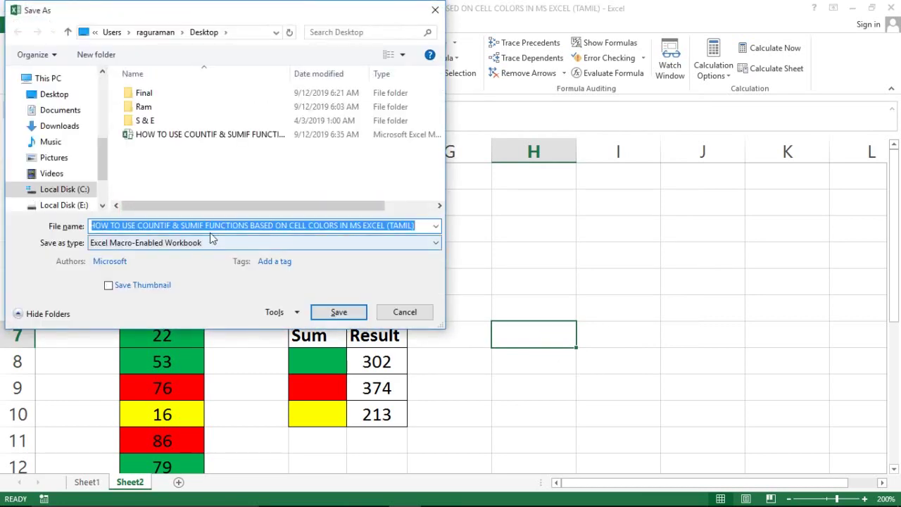
click(209, 242)
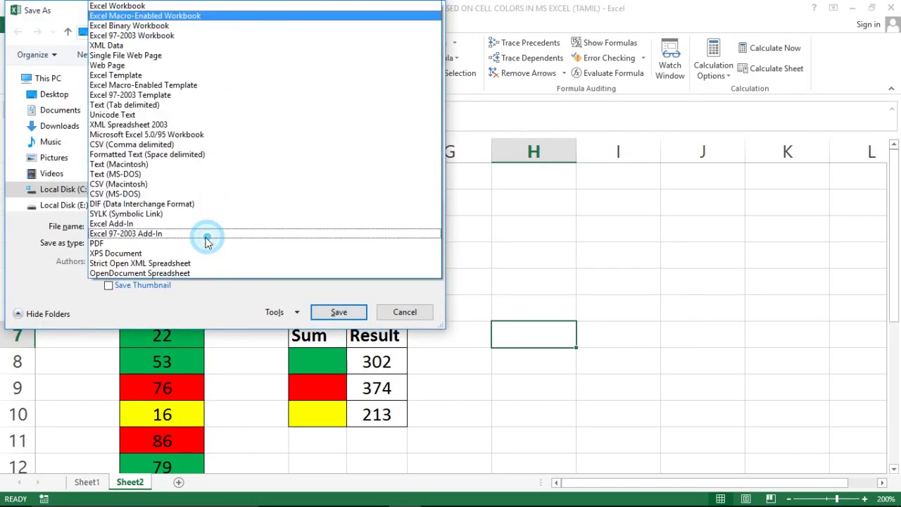
click(168, 8)
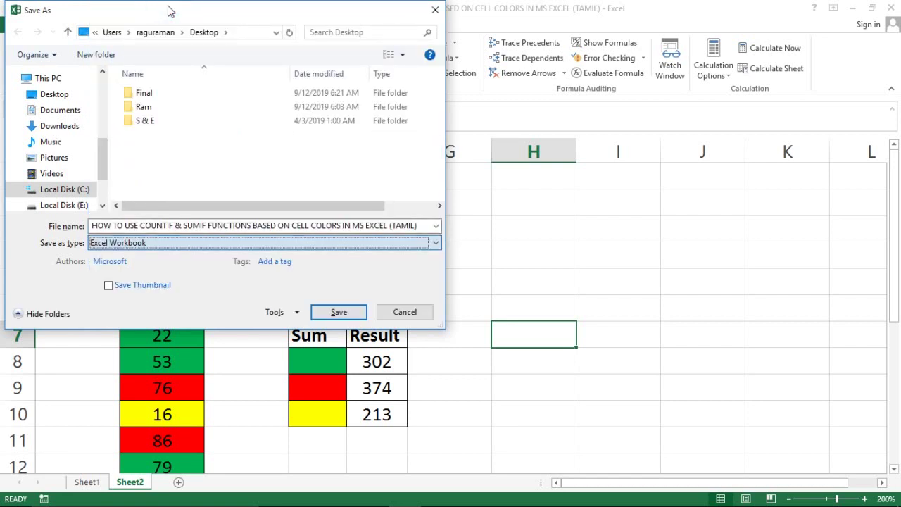
click(358, 314)
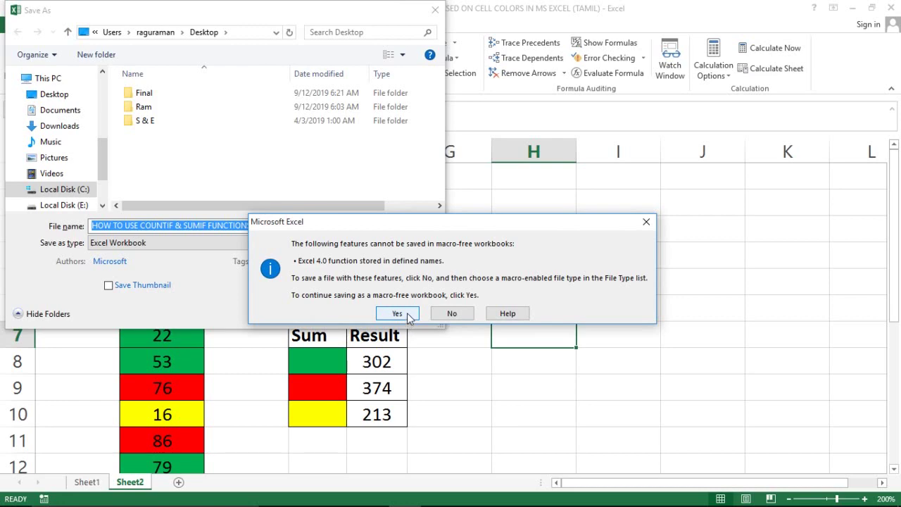
click(398, 313)
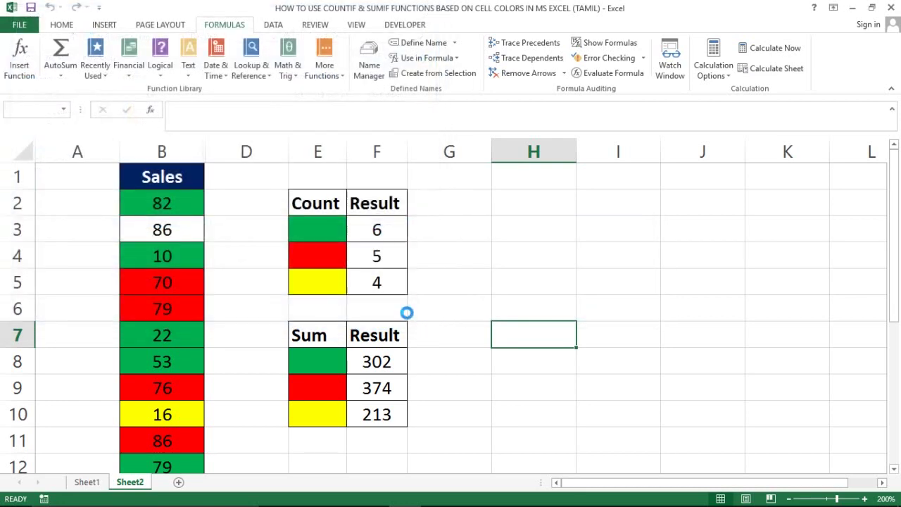
Close Excel and reopen the lower HOW TO USE COUNTIF workbook copy from the desktop
click(893, 9)
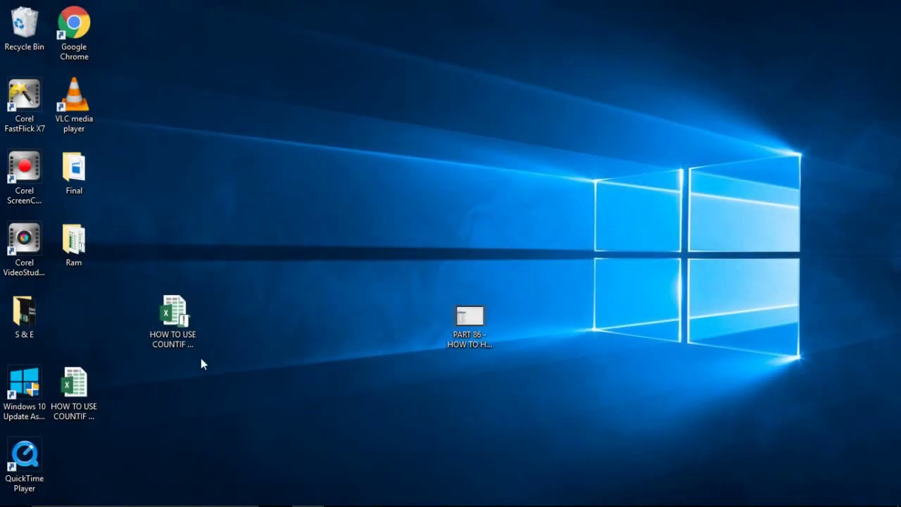
click(179, 314)
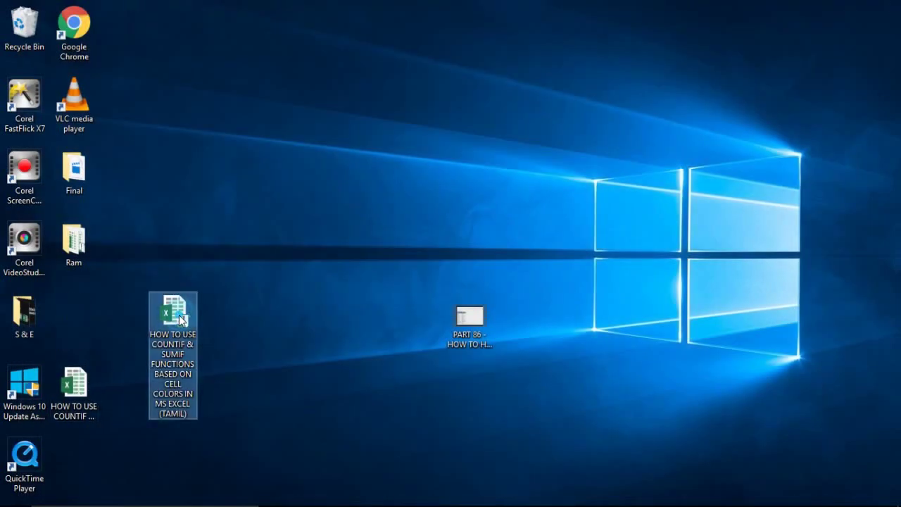
click(71, 387)
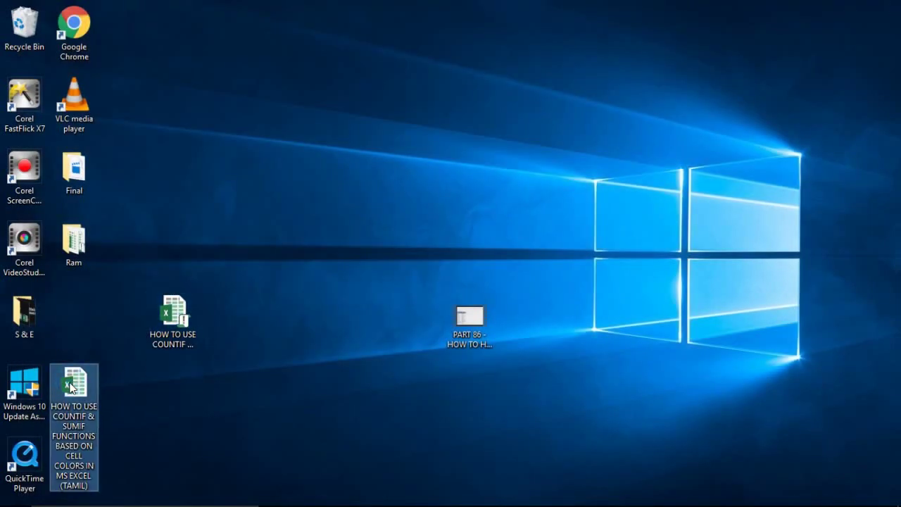
double_click(71, 387)
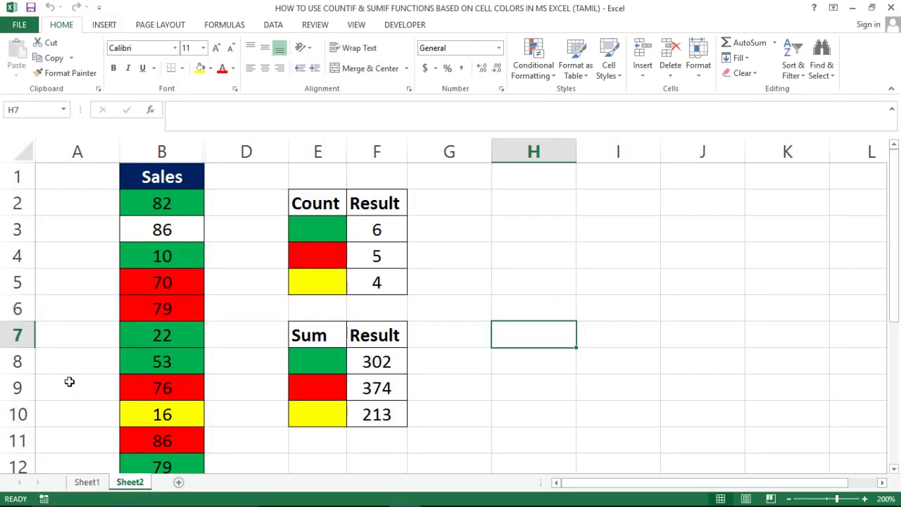
click(186, 327)
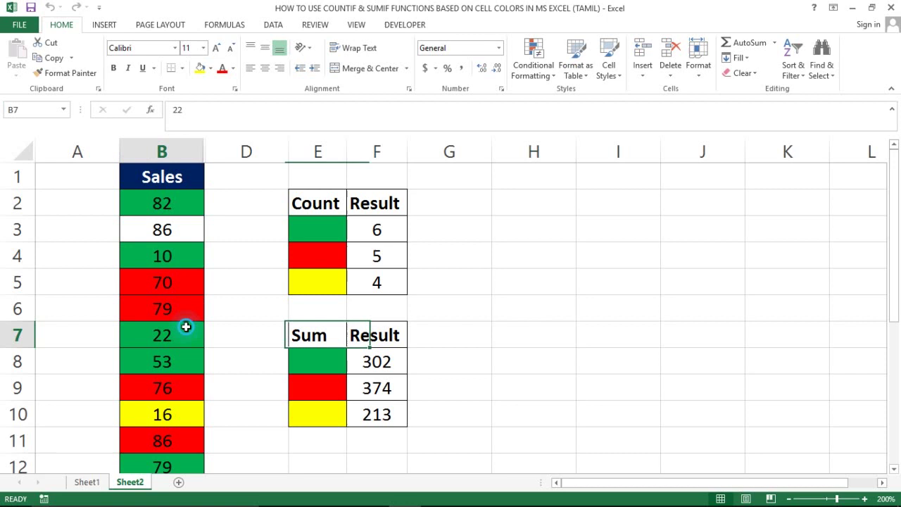
Check in Name Manager on the Formulas tab that no defined names remain
click(234, 325)
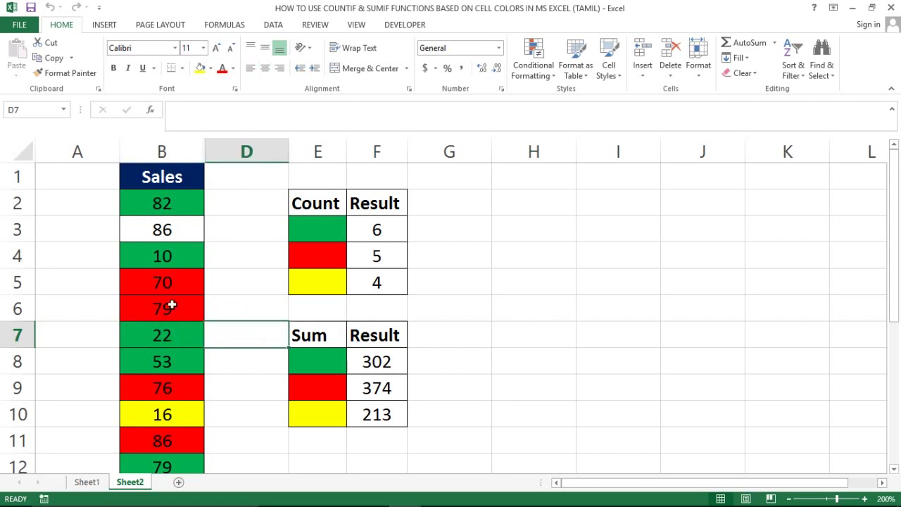
click(226, 26)
click(368, 63)
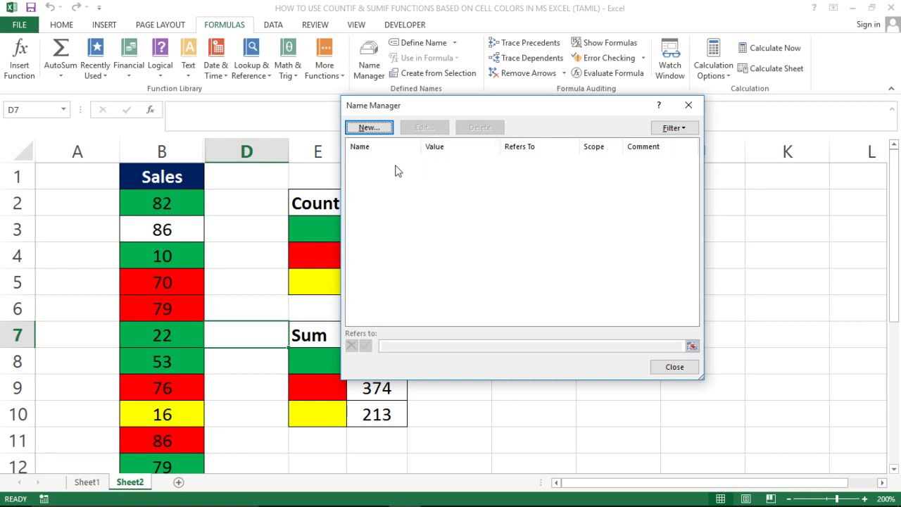
click(676, 367)
Set Calculation Options to Automatic
click(382, 299)
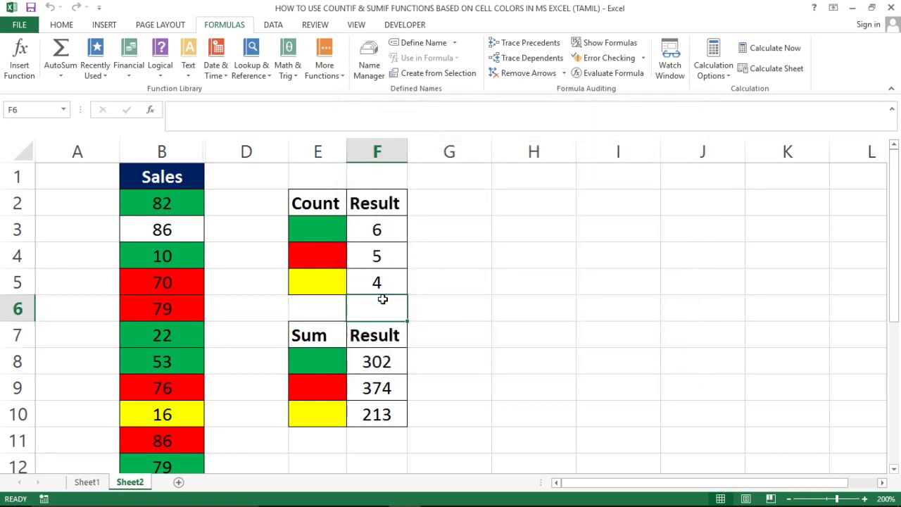
click(222, 17)
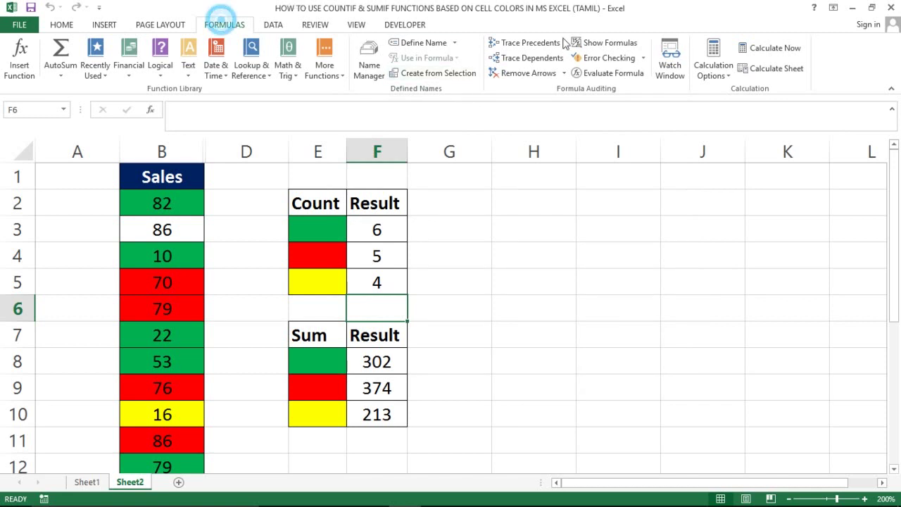
click(714, 71)
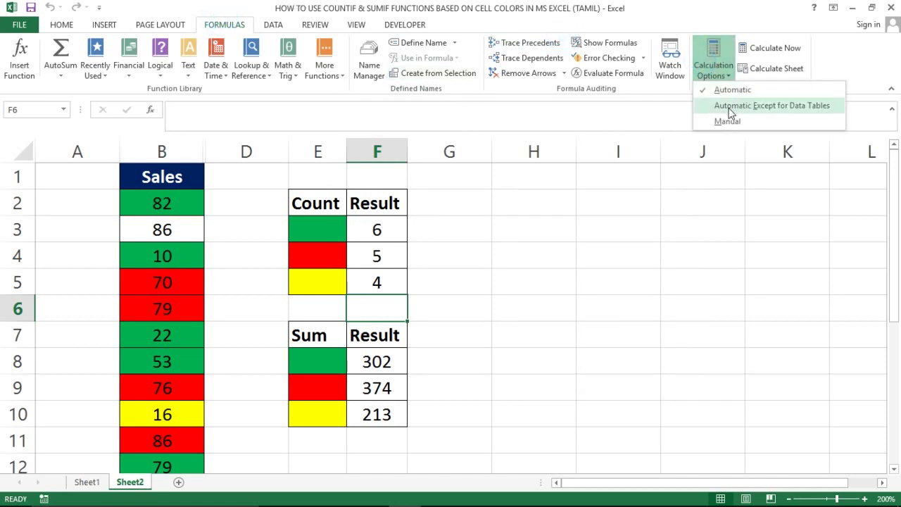
click(739, 92)
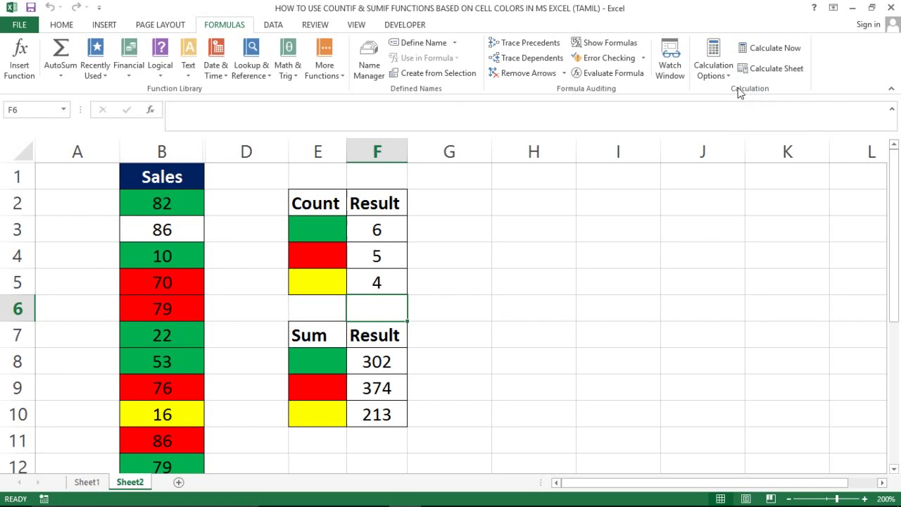
Inspect the colour count formulas in F3 and F4, then move to Sheet1
click(402, 233)
click(383, 251)
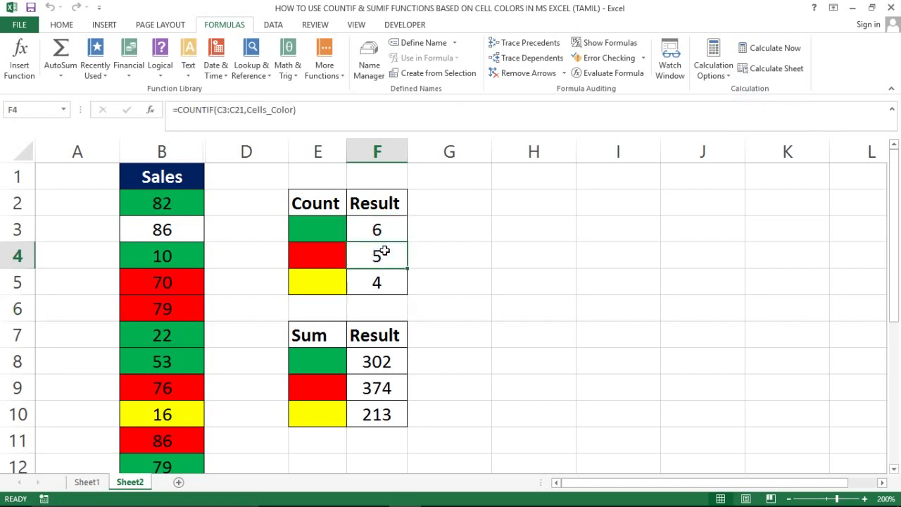
click(254, 283)
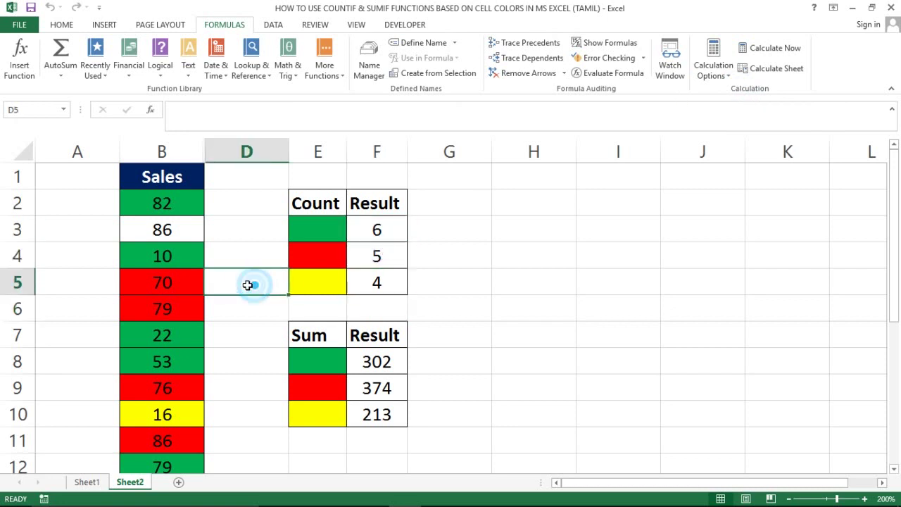
click(184, 225)
click(88, 483)
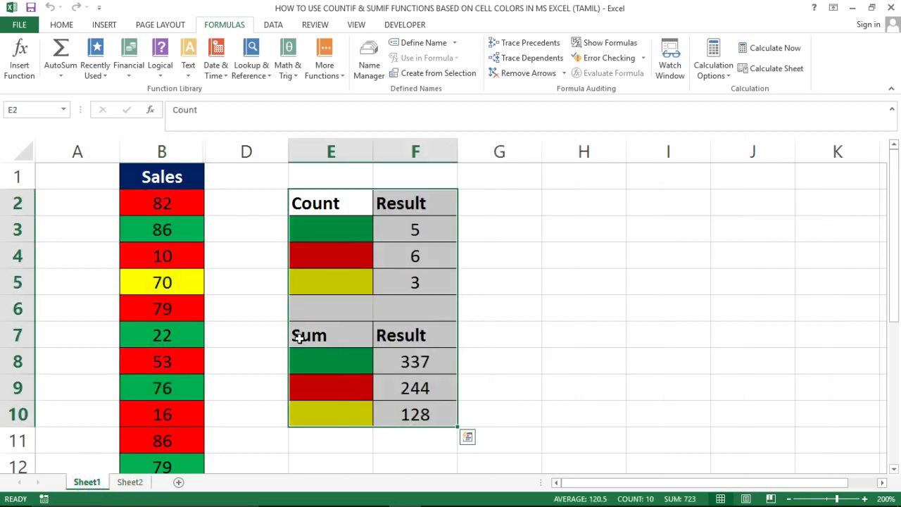
Re-enter the F3 count formula and fill it down to F5 with Ctrl+D, then return to Sheet2
click(189, 295)
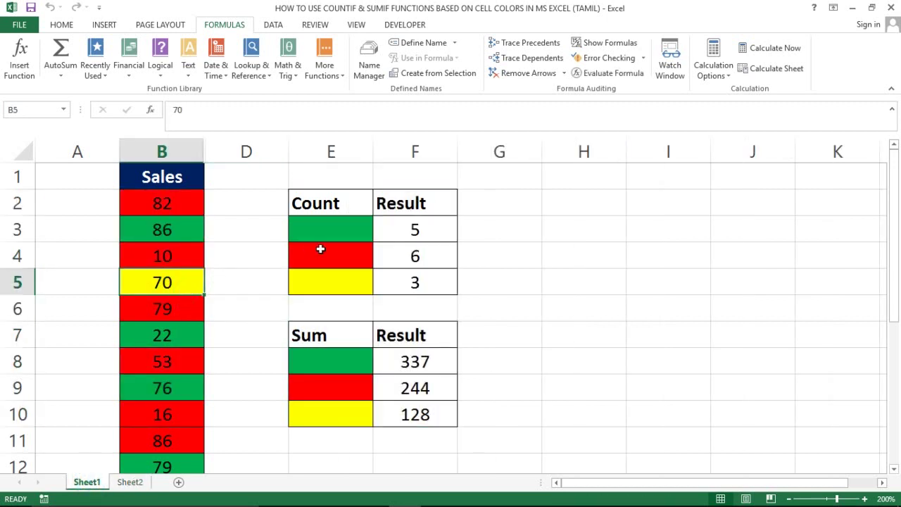
click(416, 229)
double_click(420, 230)
key(Return)
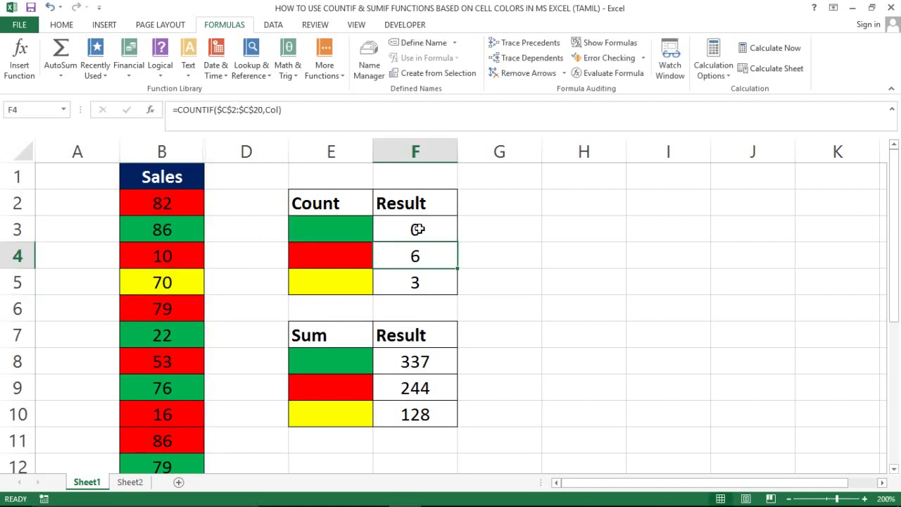
drag(418, 229, 415, 278)
key(ctrl+d)
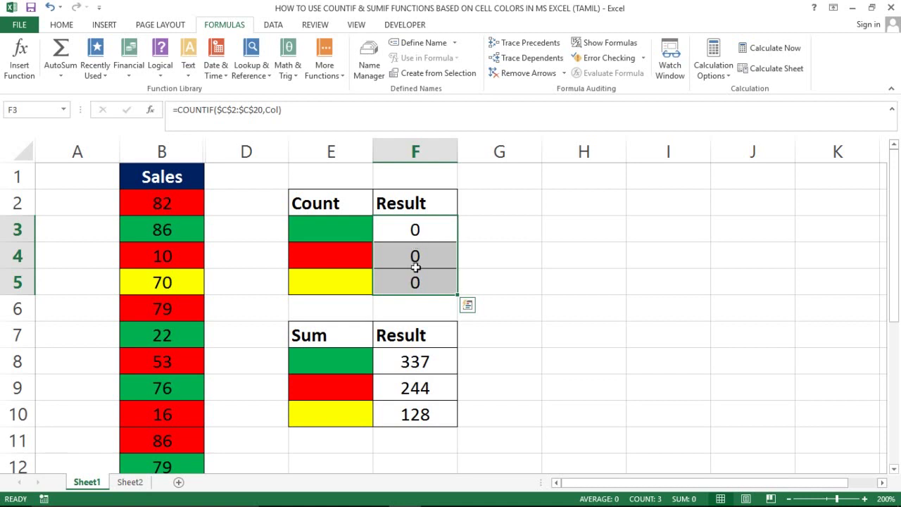
click(207, 282)
click(132, 482)
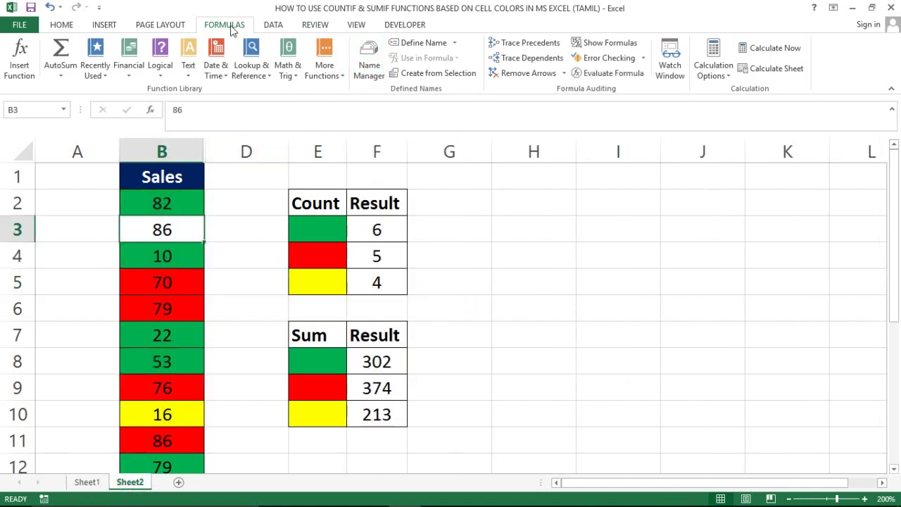
click(378, 74)
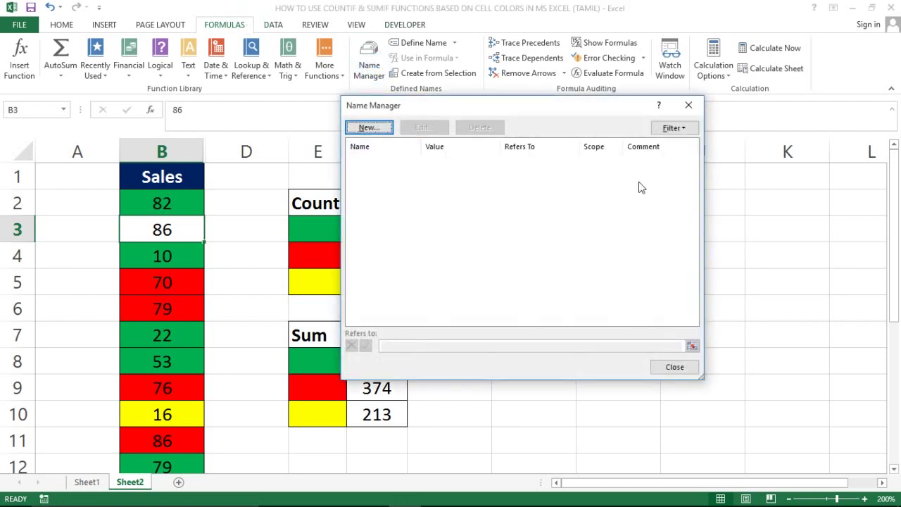
click(688, 105)
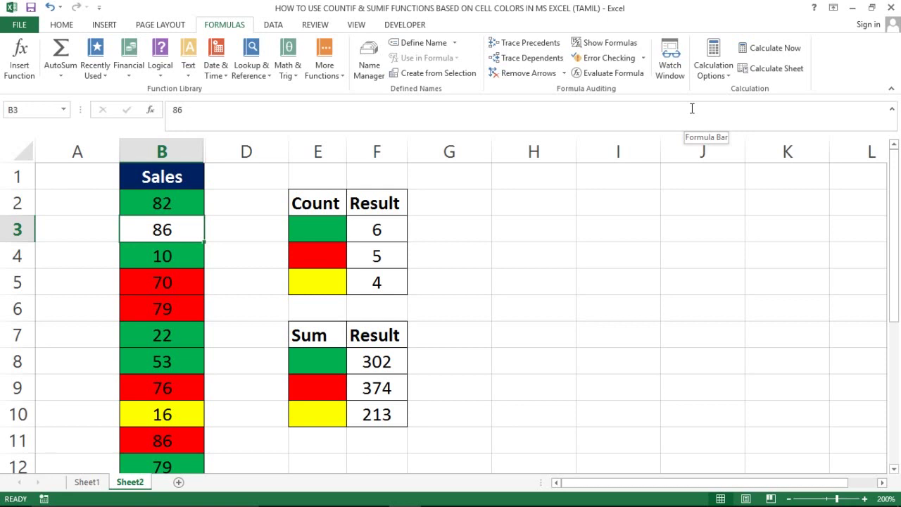
click(300, 243)
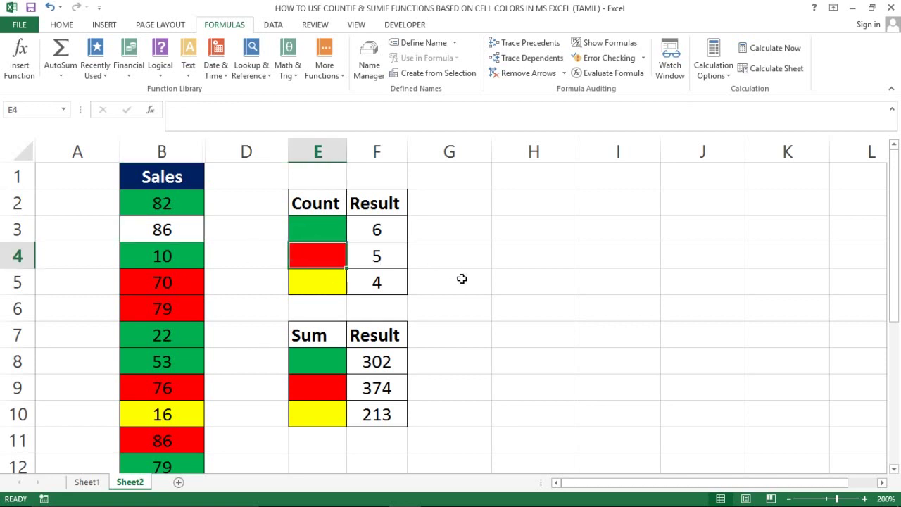